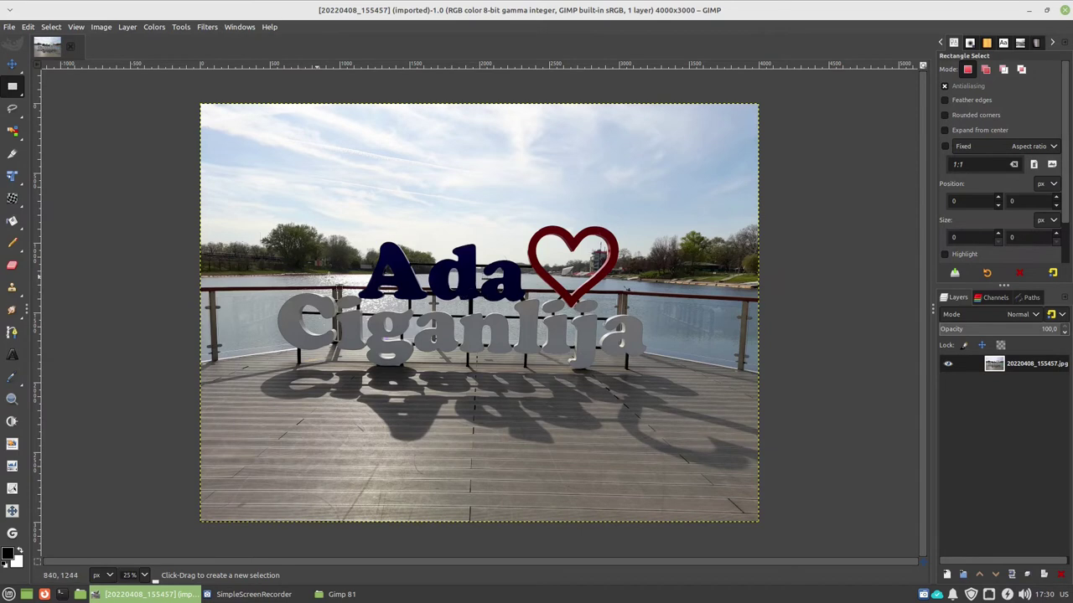
View the opened 20220408_155457.jpg Ada Ciganlija photo at 25% zoom.
ctrl+scroll(479, 281, up, 3)
Add a horizontal guide at 1310 px along the railing, just below the Ada letters.
drag(462, 67, 412, 301)
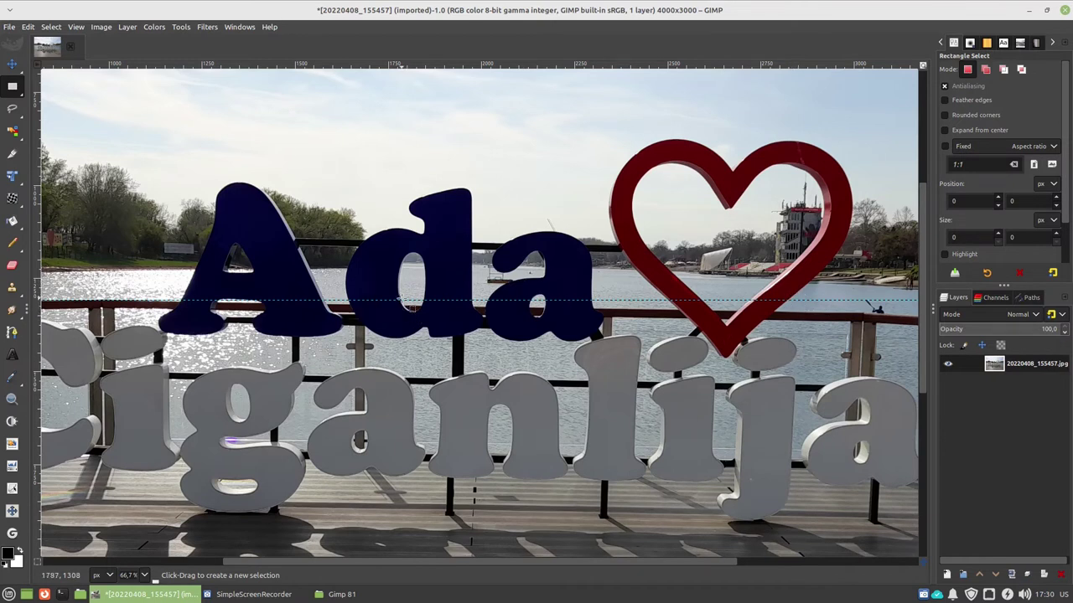
key(m)
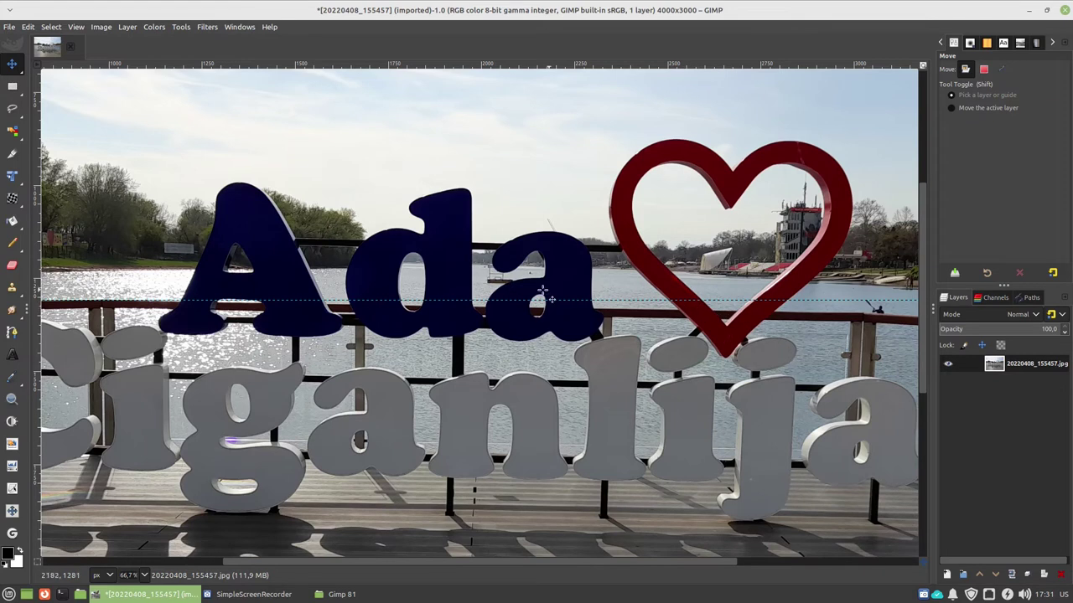
Drag a vertical guide onto the sign and pan around to inspect the photo's tilt.
mouse_move(37, 352)
mouse_down()
mouse_move(633, 346)
mouse_move(4, 324)
mouse_up()
drag(530, 561, 751, 573)
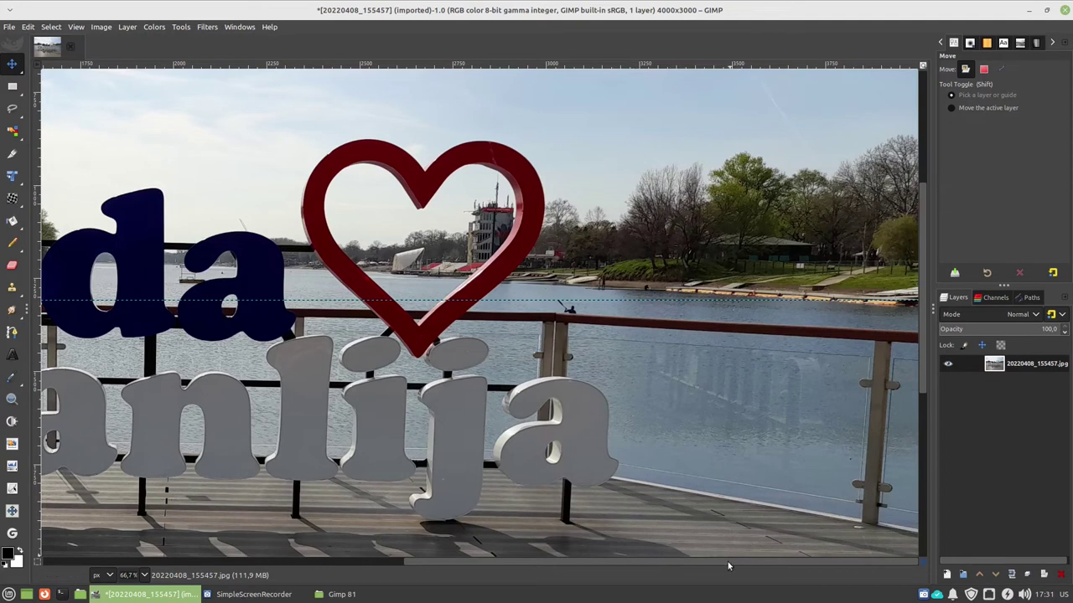
mouse_move(727, 565)
mouse_down()
mouse_move(667, 566)
mouse_move(838, 566)
mouse_up()
mouse_move(488, 561)
mouse_down()
mouse_move(114, 575)
mouse_move(250, 576)
mouse_up()
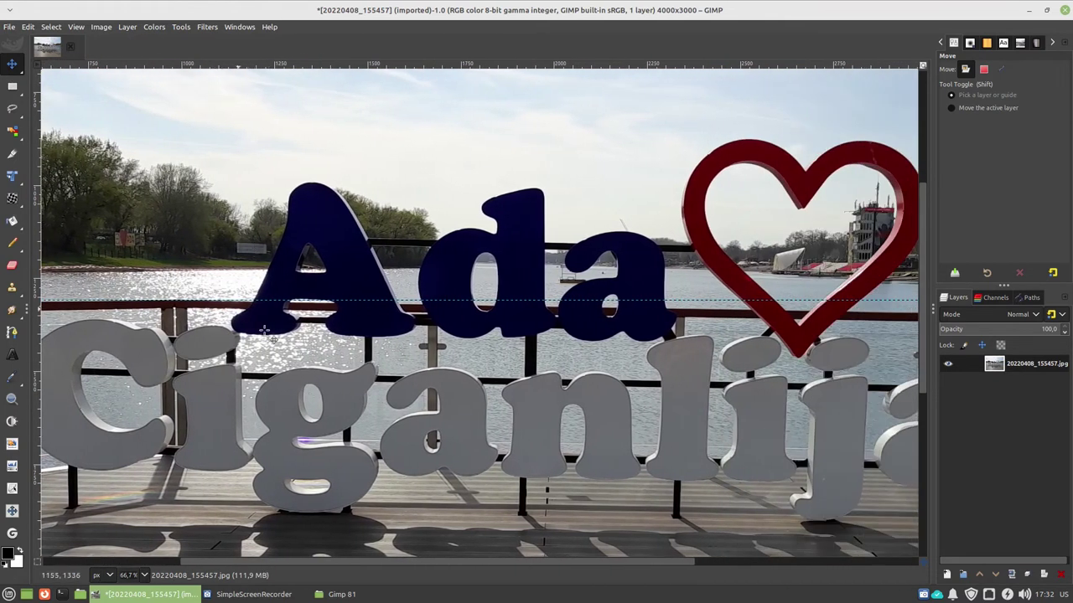
drag(620, 569, 830, 567)
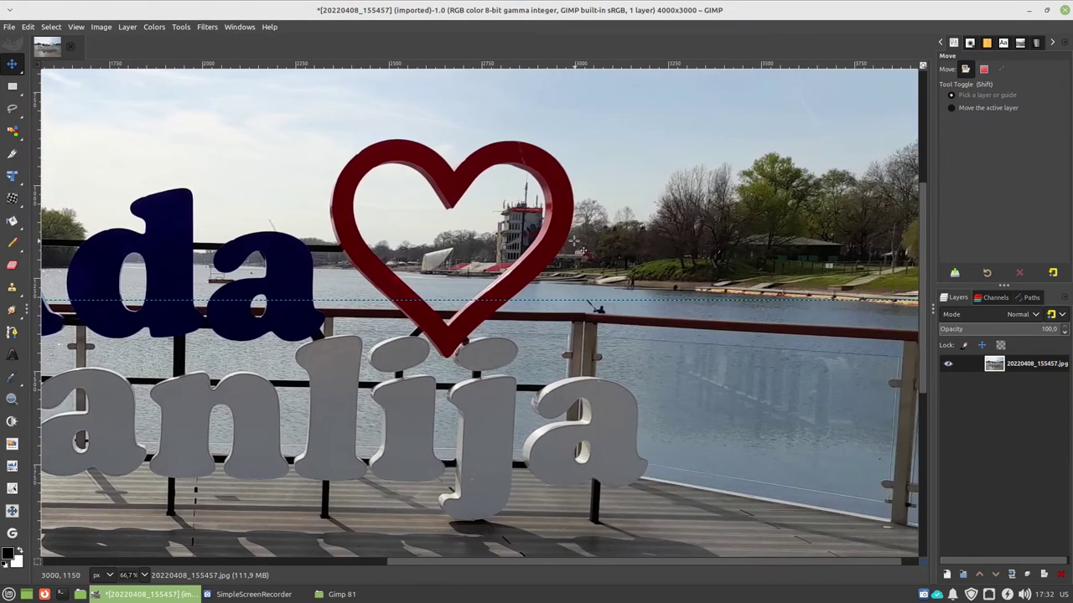
scroll(553, 238, up, 4)
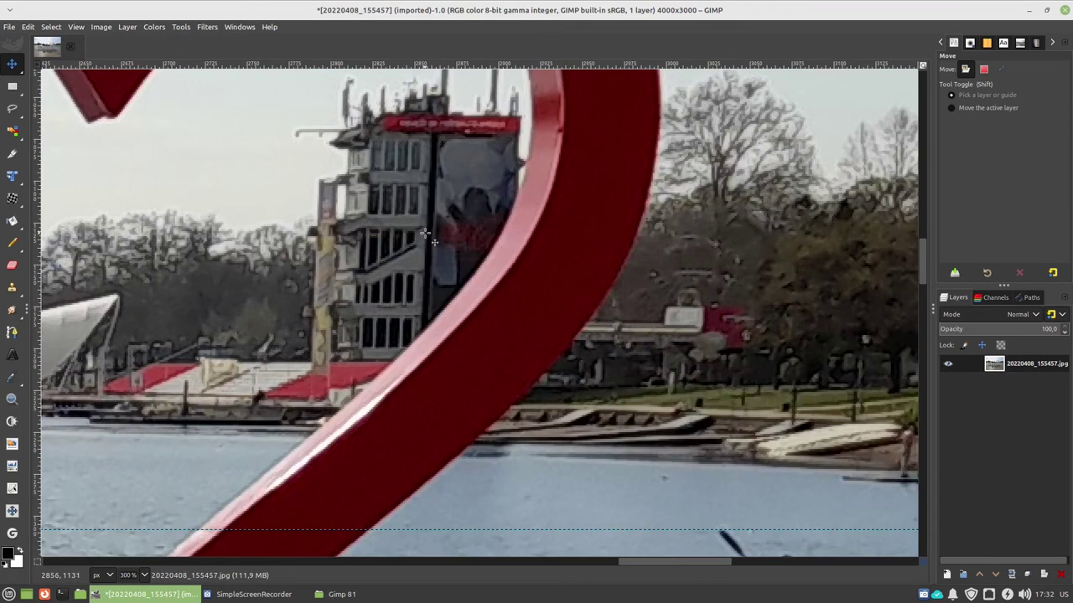
scroll(362, 348, down, 6)
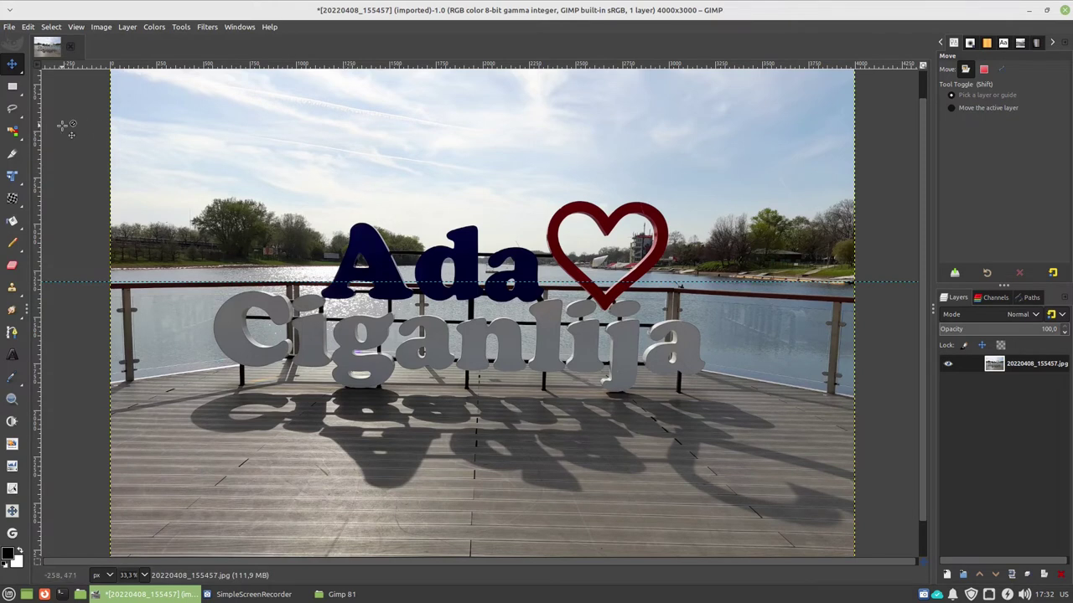
mouse_move(12, 176)
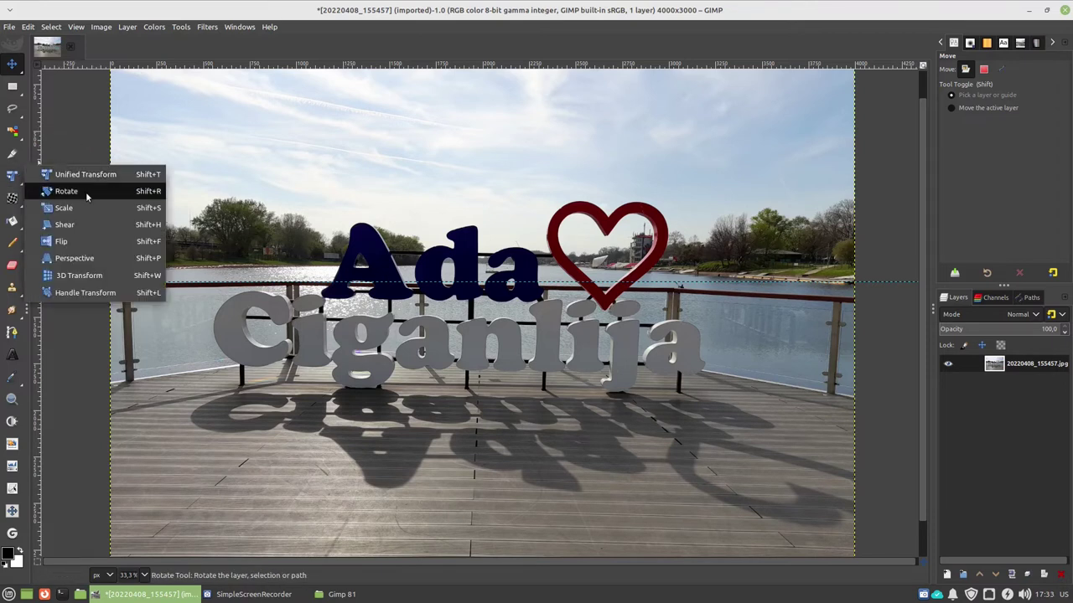
Trial-rotate the photo, reset the angle to 0.00, and set Rotate direction to Corrective (Backward).
click(86, 195)
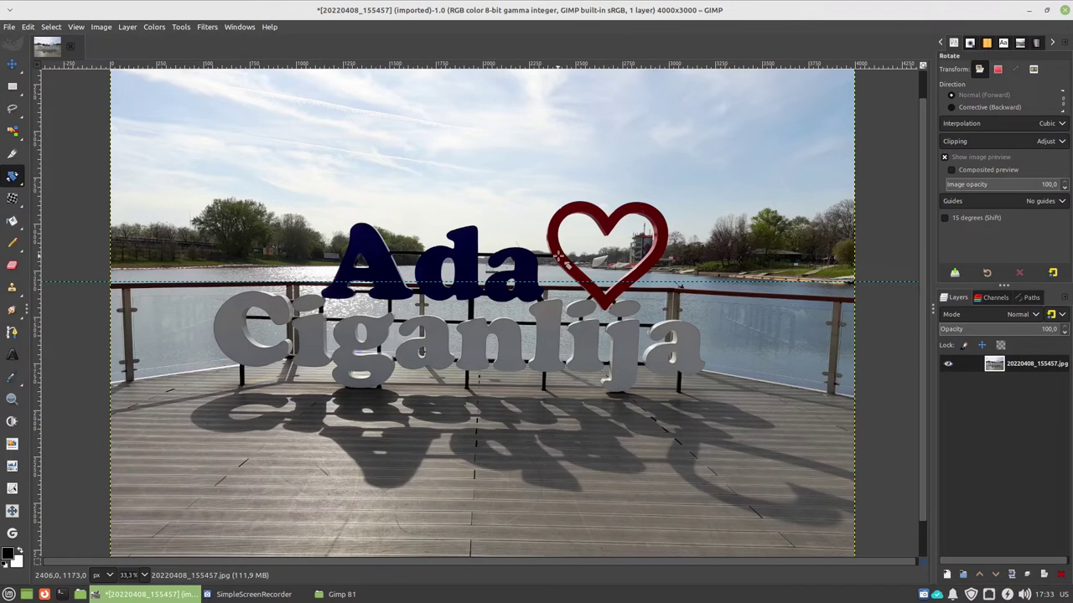
click(560, 260)
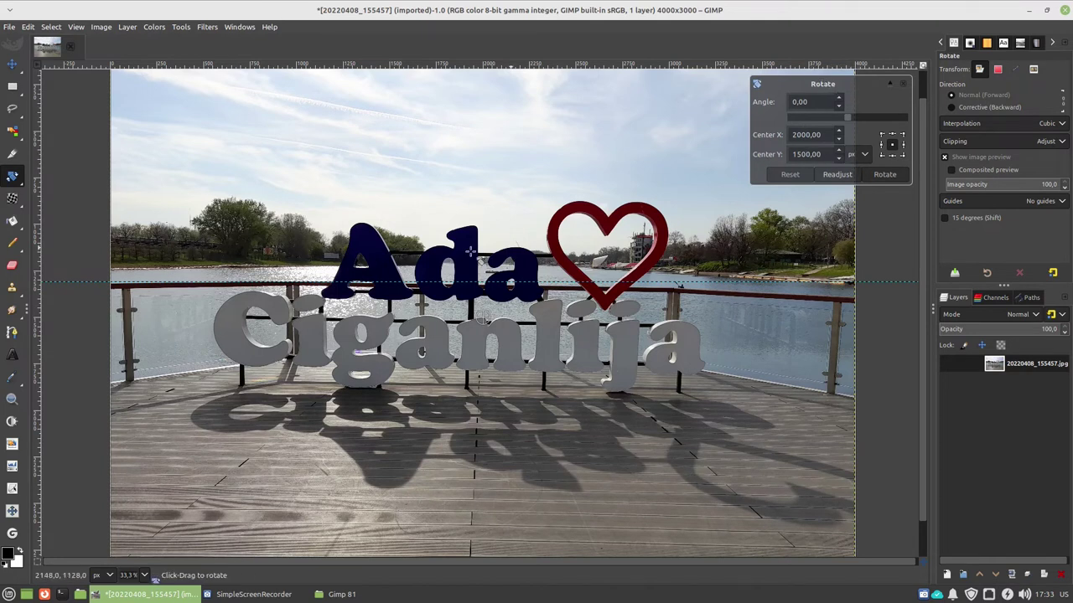
mouse_move(223, 228)
mouse_down()
mouse_move(216, 237)
mouse_move(222, 226)
mouse_up()
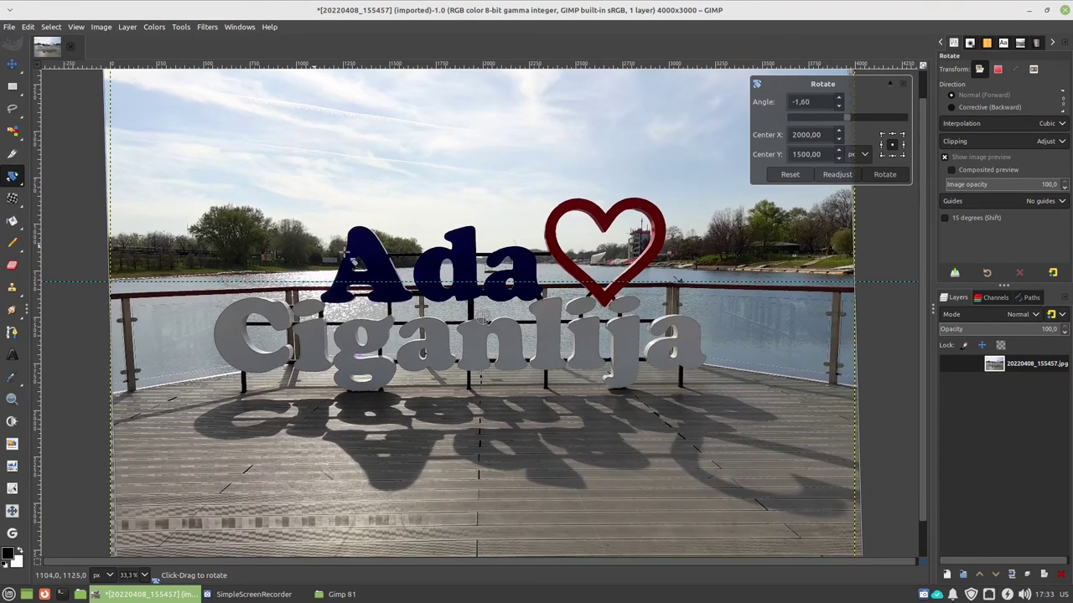
ctrl+scroll(516, 301, up, 1)
ctrl+scroll(469, 289, up, 1)
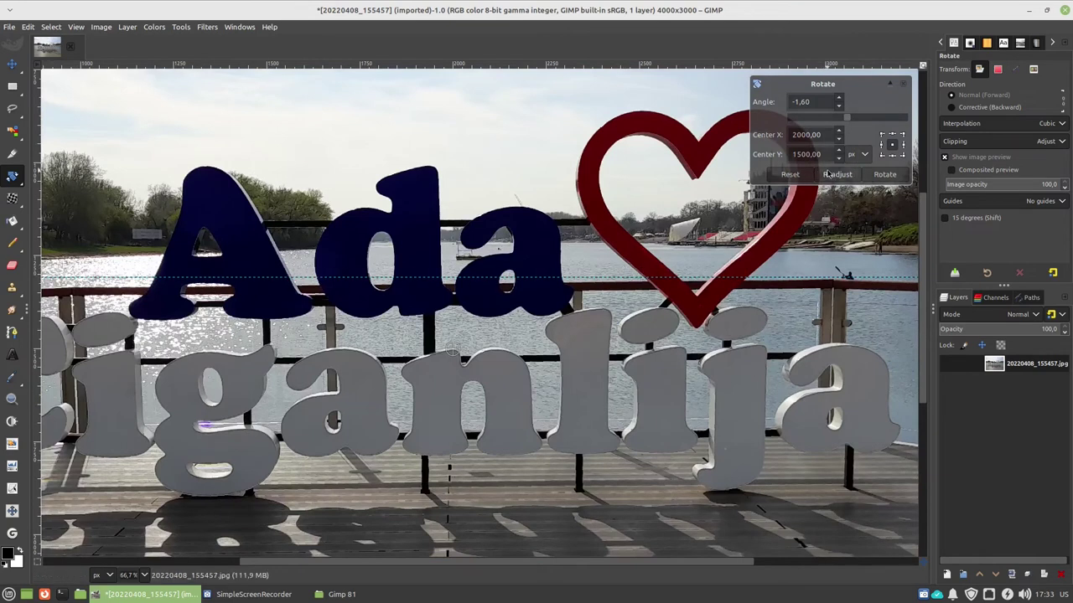
click(802, 177)
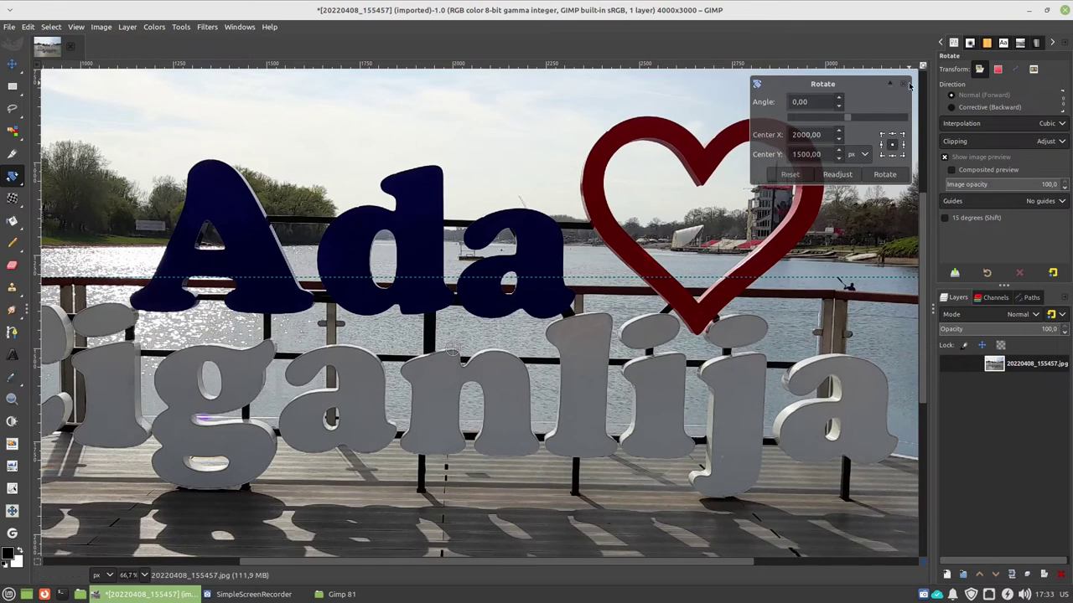
click(903, 84)
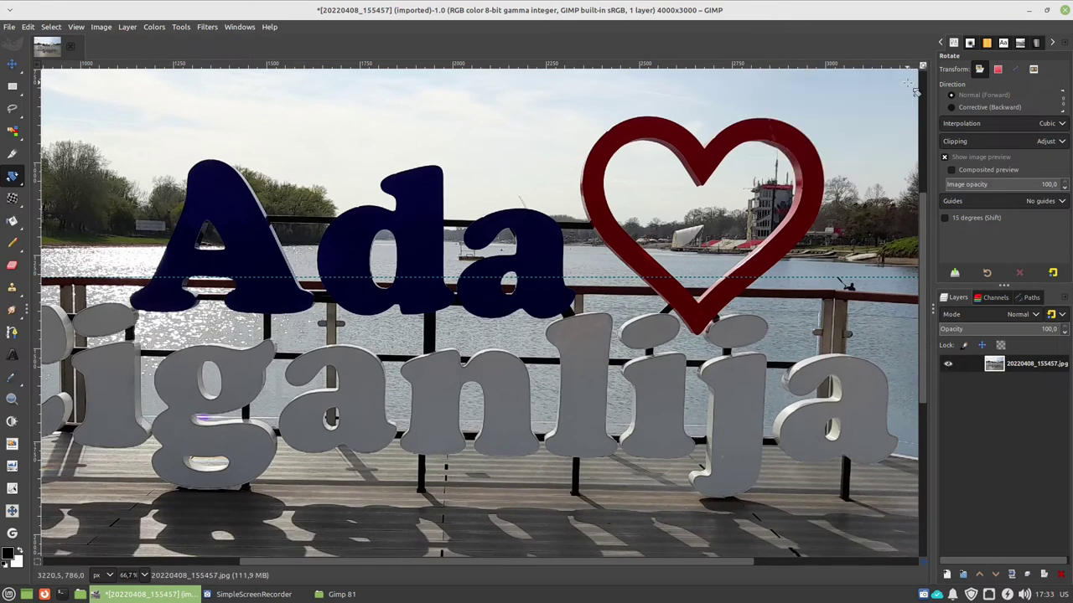
click(952, 108)
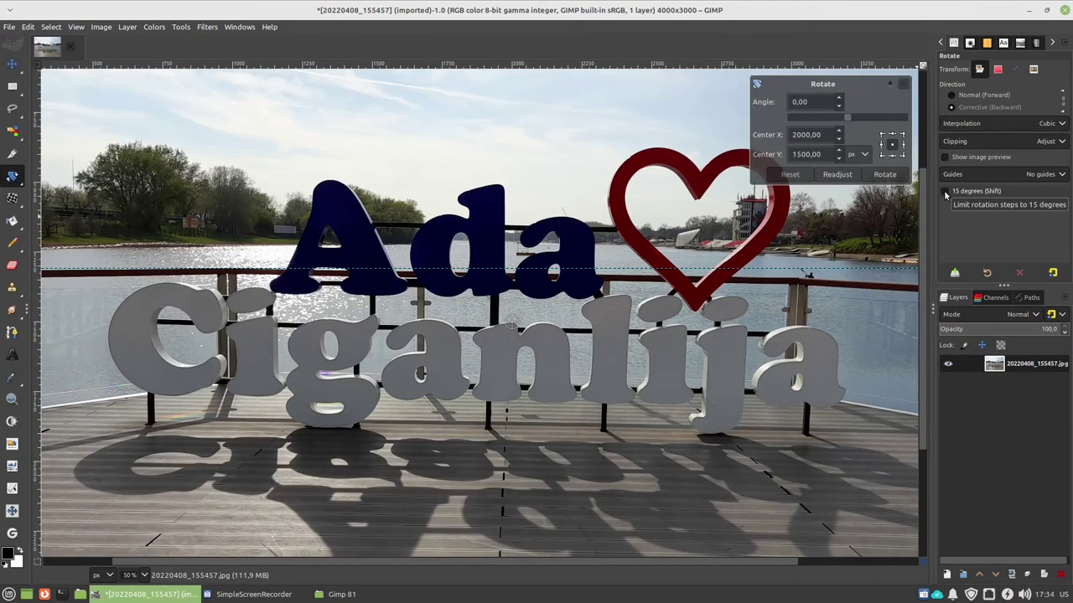
Overlay a 42-line guide grid and apply a 0.85° corrective rotation to level the railing.
click(988, 176)
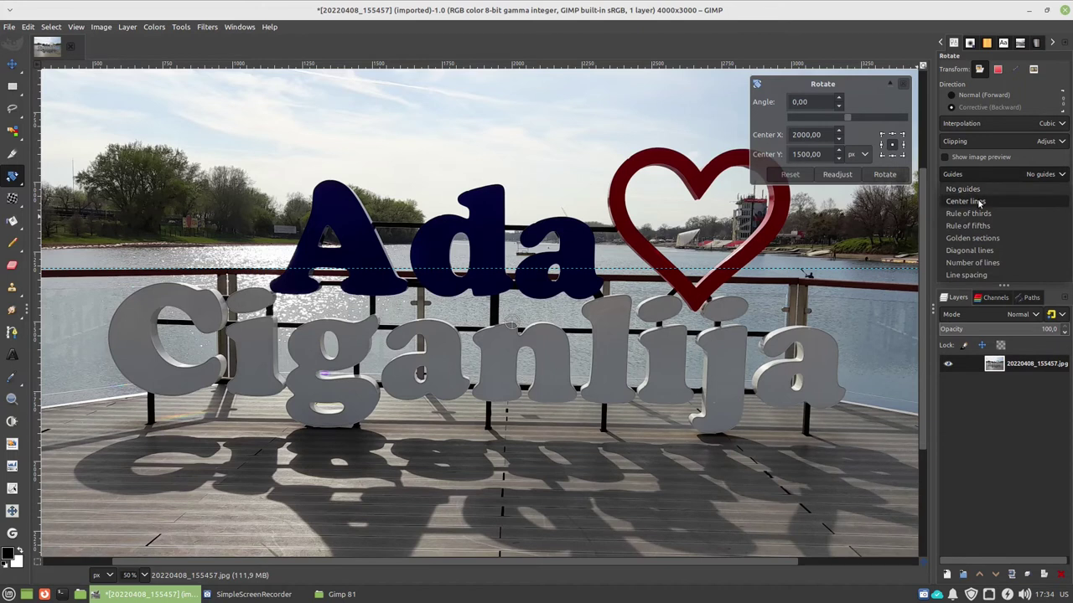
click(972, 262)
key(1)
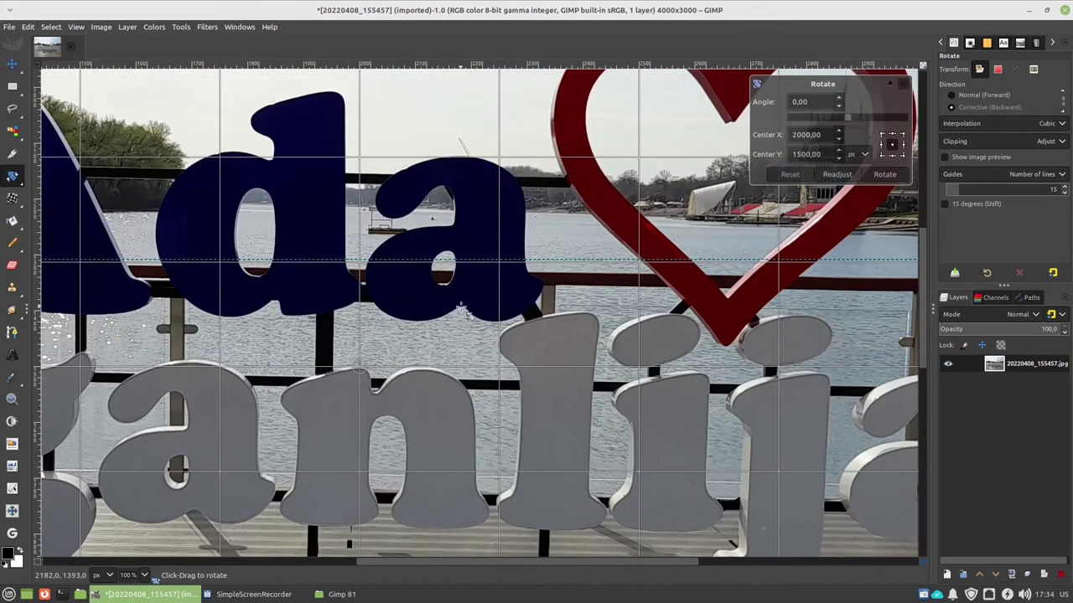
scroll(587, 297, left, 3)
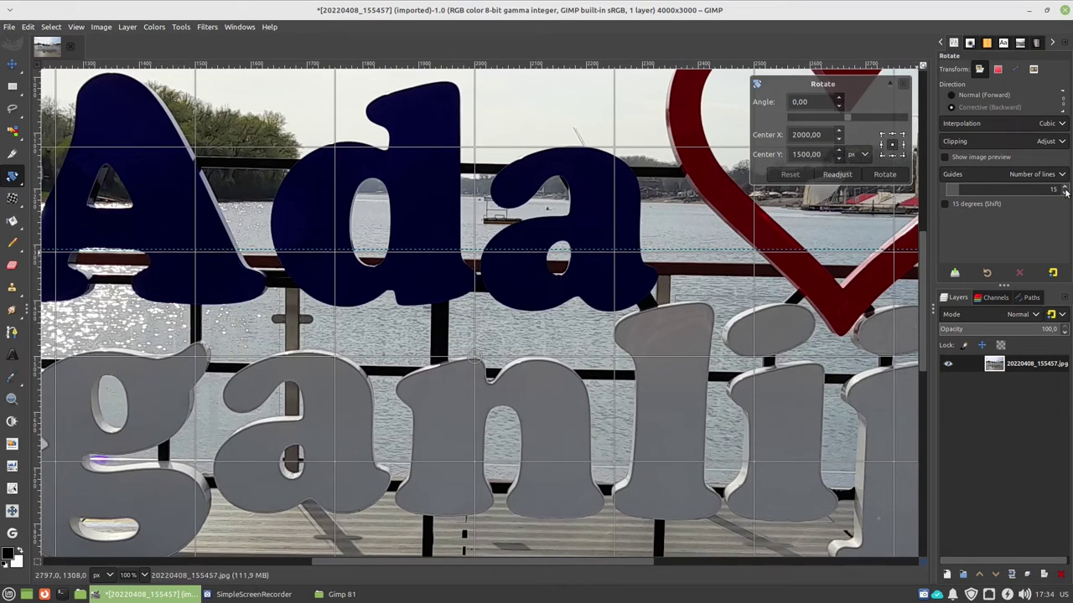
click(1065, 193)
click(1065, 194)
click(1066, 193)
click(1066, 193)
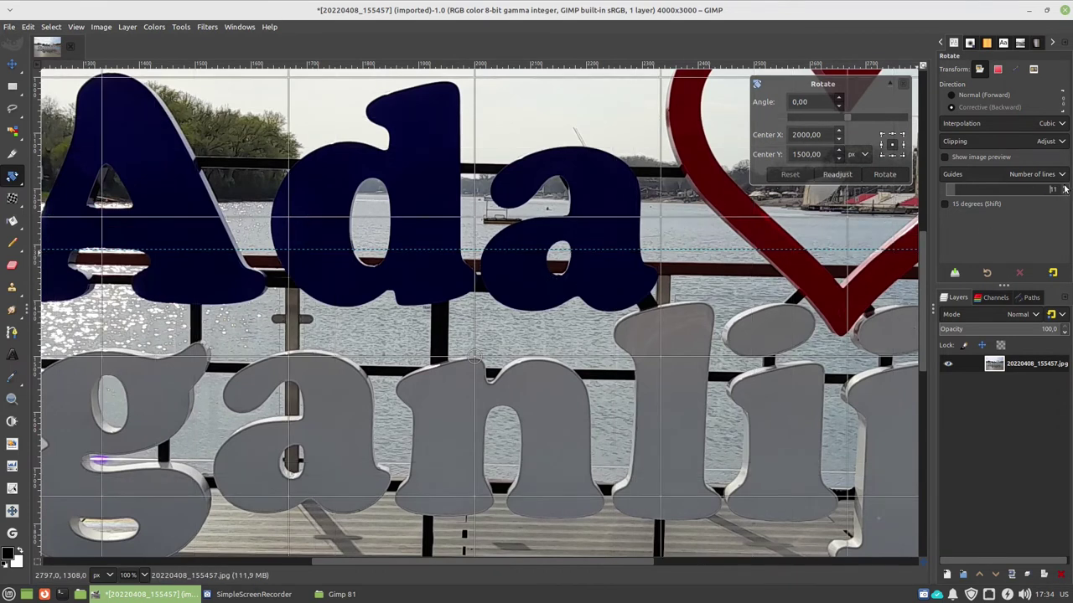
click(1065, 189)
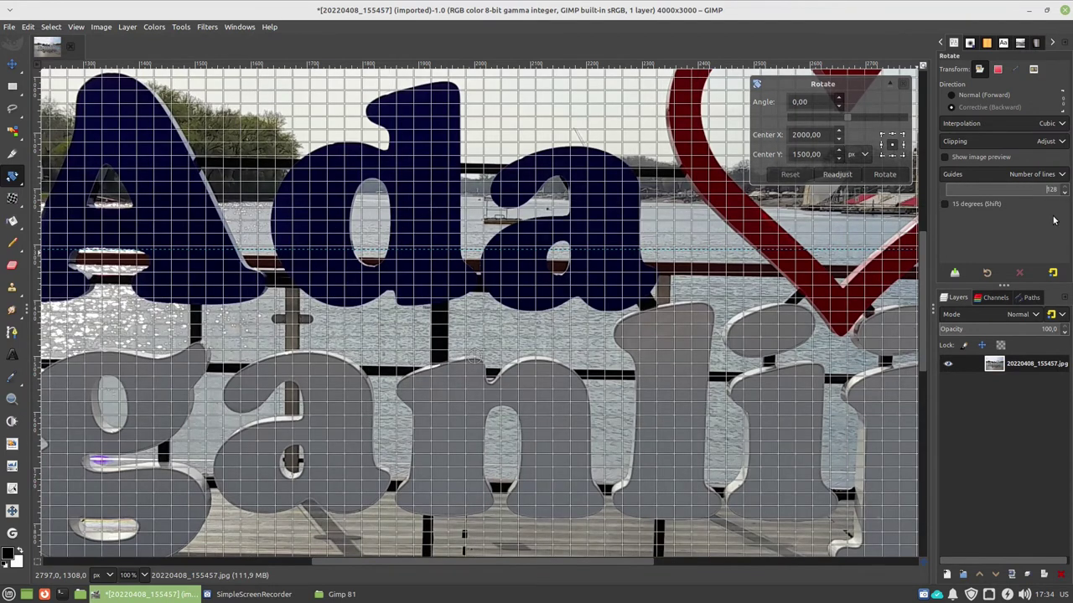
click(1066, 193)
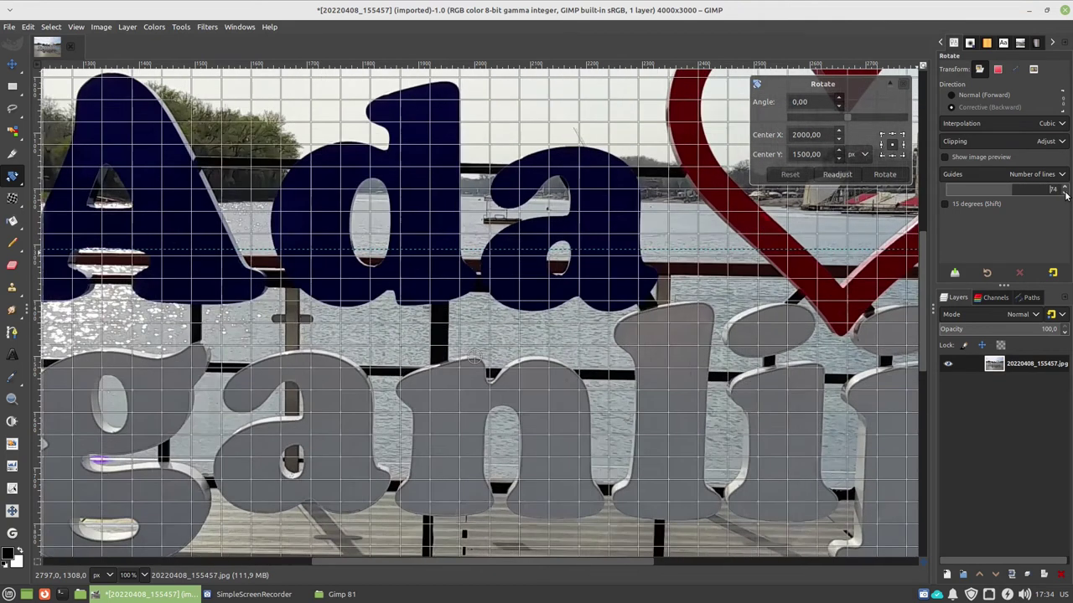
click(1065, 193)
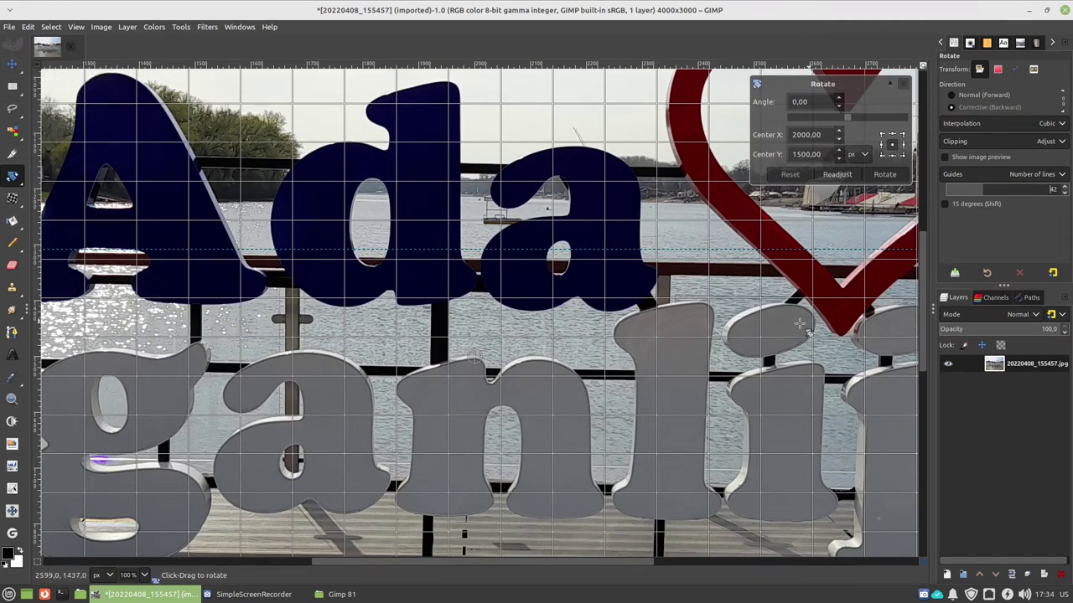
drag(802, 351, 828, 357)
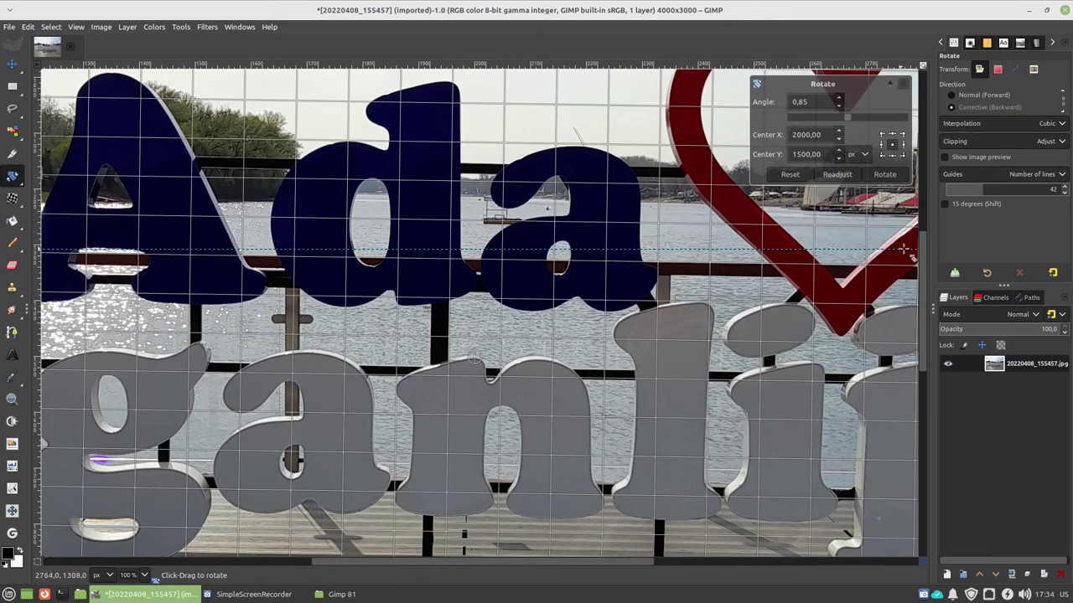
click(884, 174)
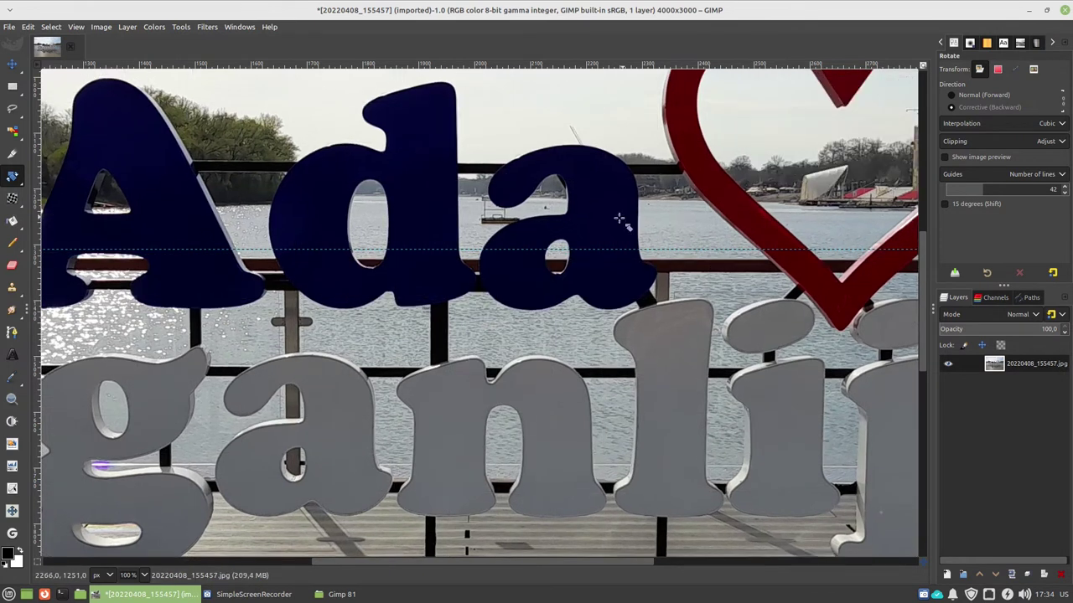
Zoom in on the Ada letters and nudge the horizontal guide onto the railing.
key(minus)
key(minus)
key(m)
key(2)
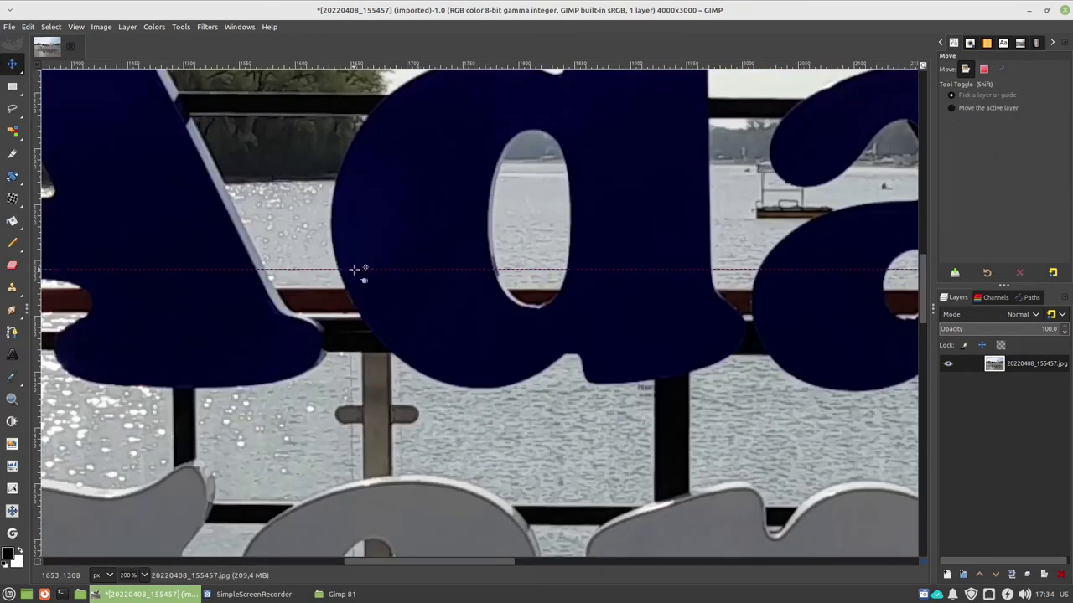
drag(352, 271, 355, 285)
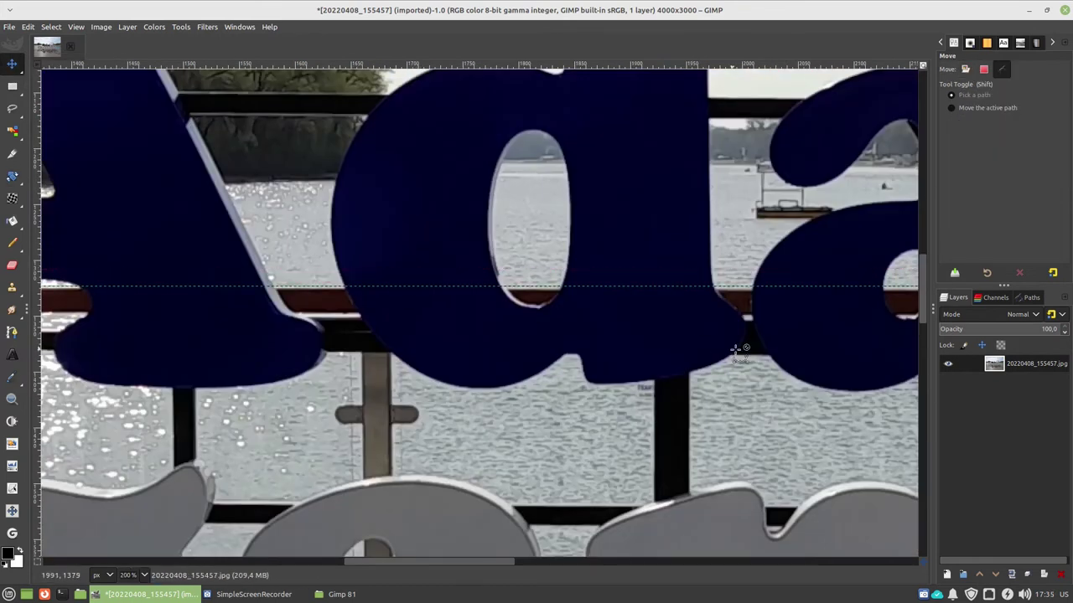
key(minus)
scroll(545, 319, right, 3)
scroll(600, 316, right, 2)
scroll(502, 310, right, 3)
scroll(416, 308, left, 4)
scroll(415, 307, left, 4)
scroll(639, 324, left, 2)
scroll(594, 327, left, 3)
scroll(857, 310, right, 4)
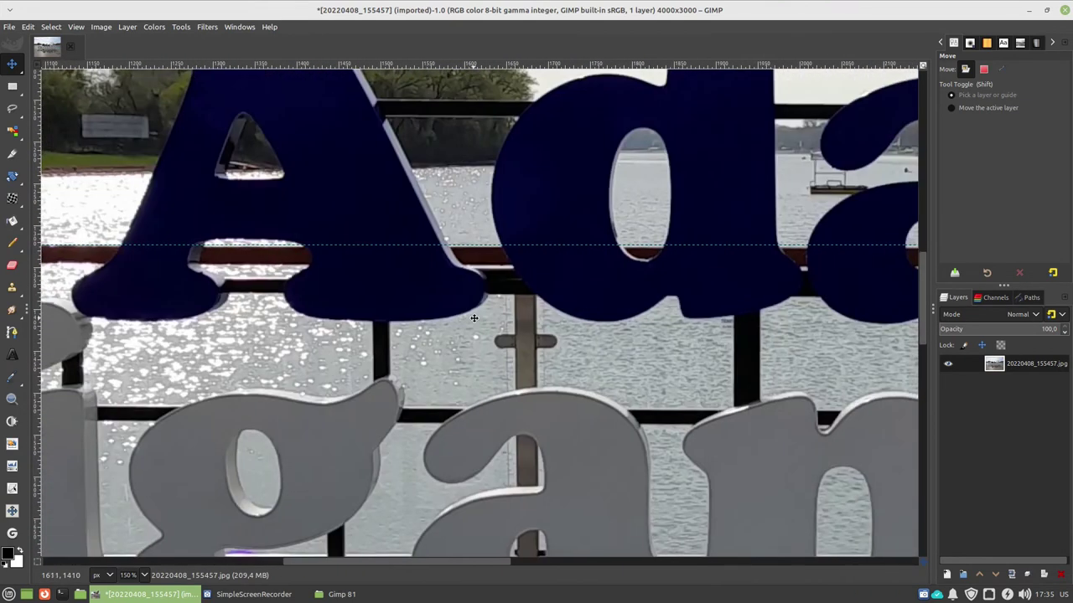
Undo the previous transform and rotate the photo by 0.97° so the railing sits level.
key(m)
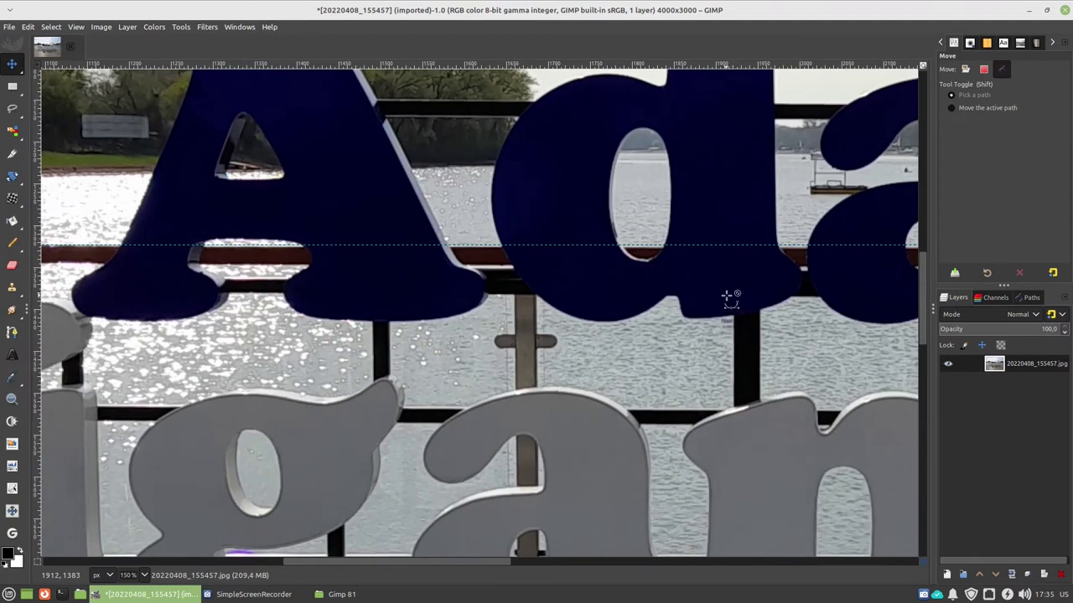
key(ctrl+z)
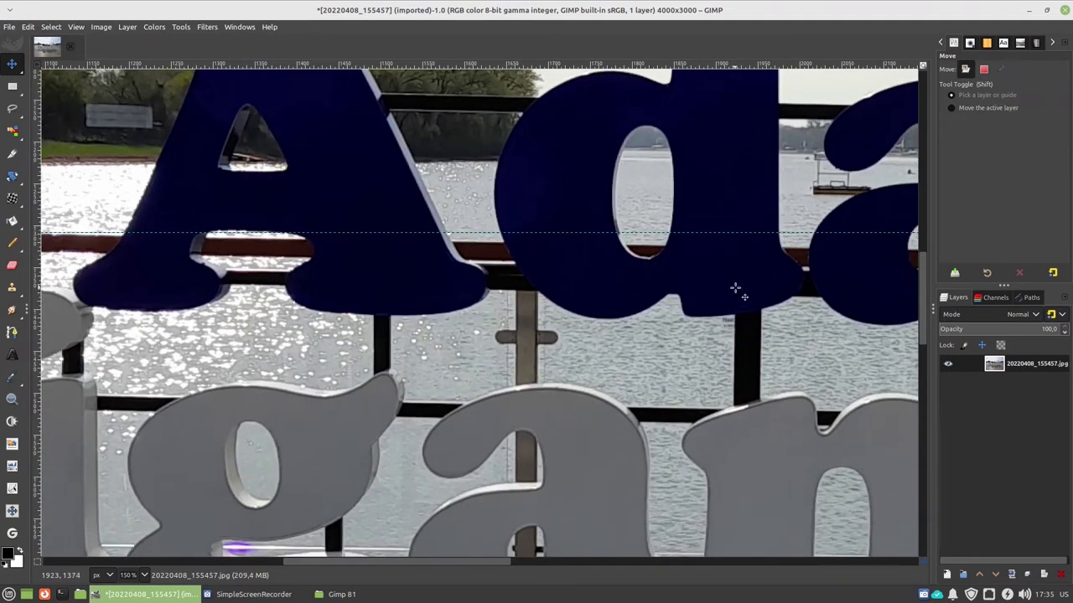
click(14, 182)
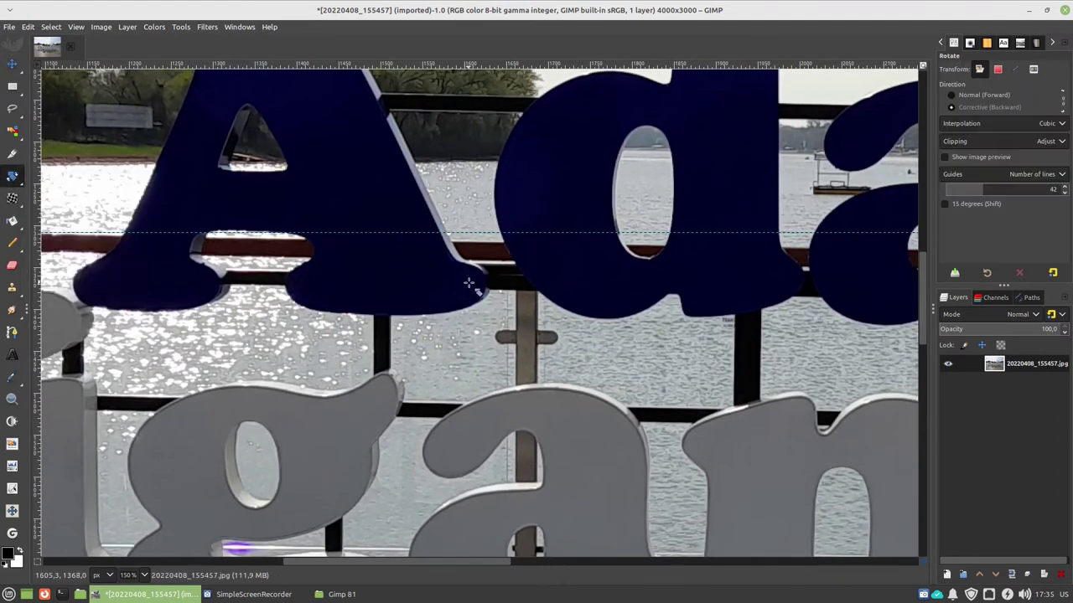
click(468, 282)
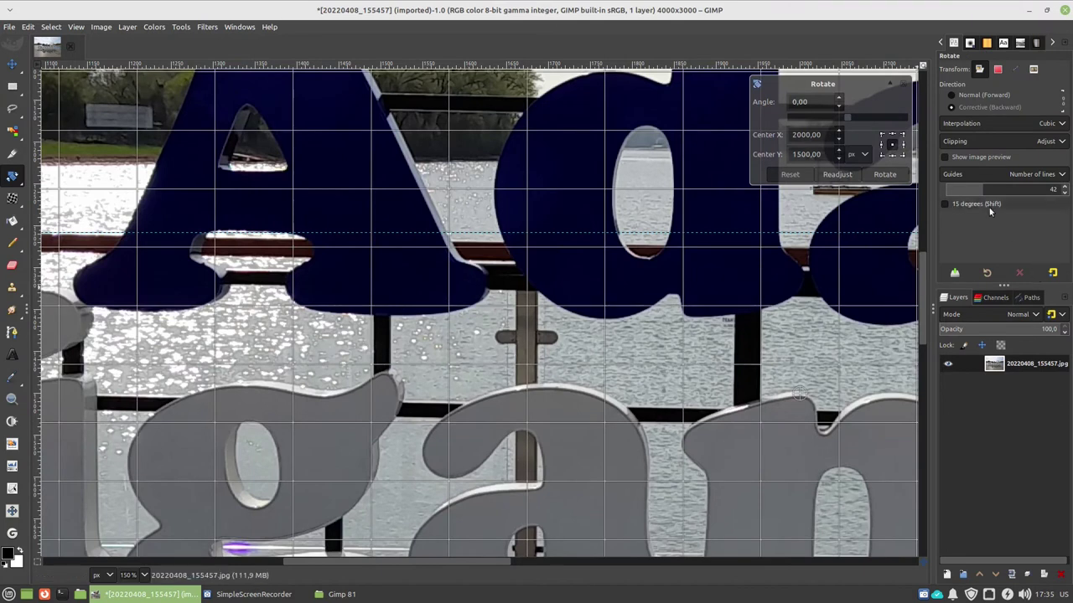
mouse_move(783, 446)
mouse_down()
mouse_move(792, 443)
mouse_move(596, 401)
mouse_up()
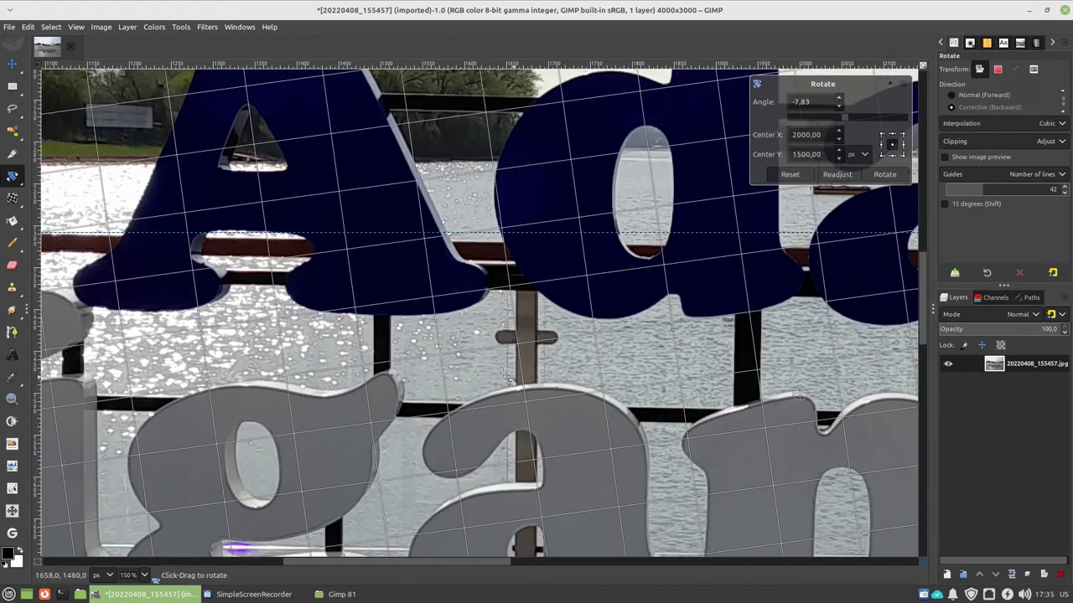
drag(270, 354, 273, 267)
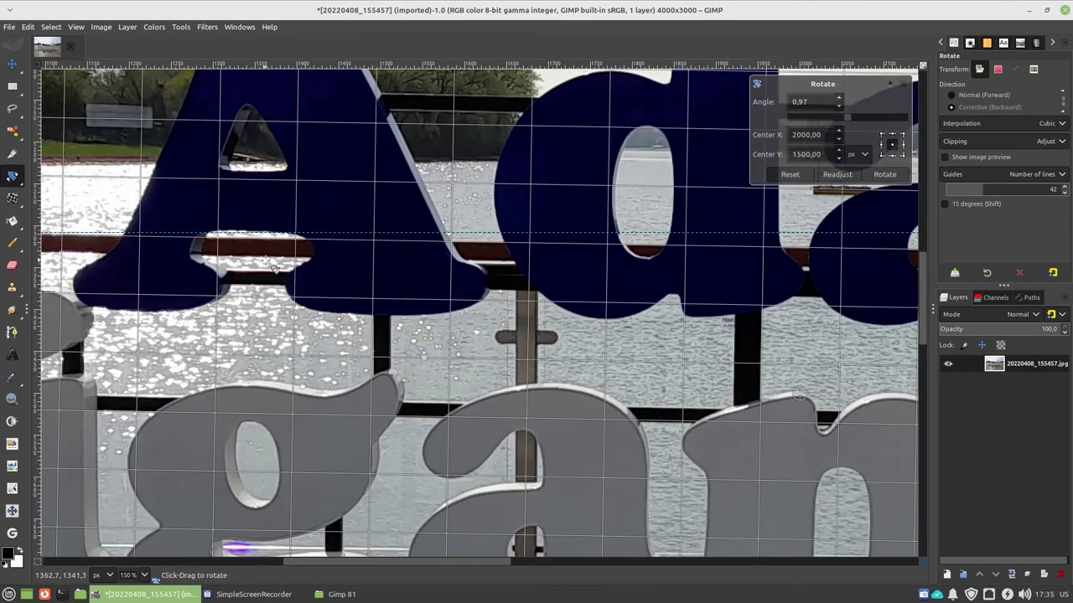
scroll(475, 254, down, 2)
click(886, 177)
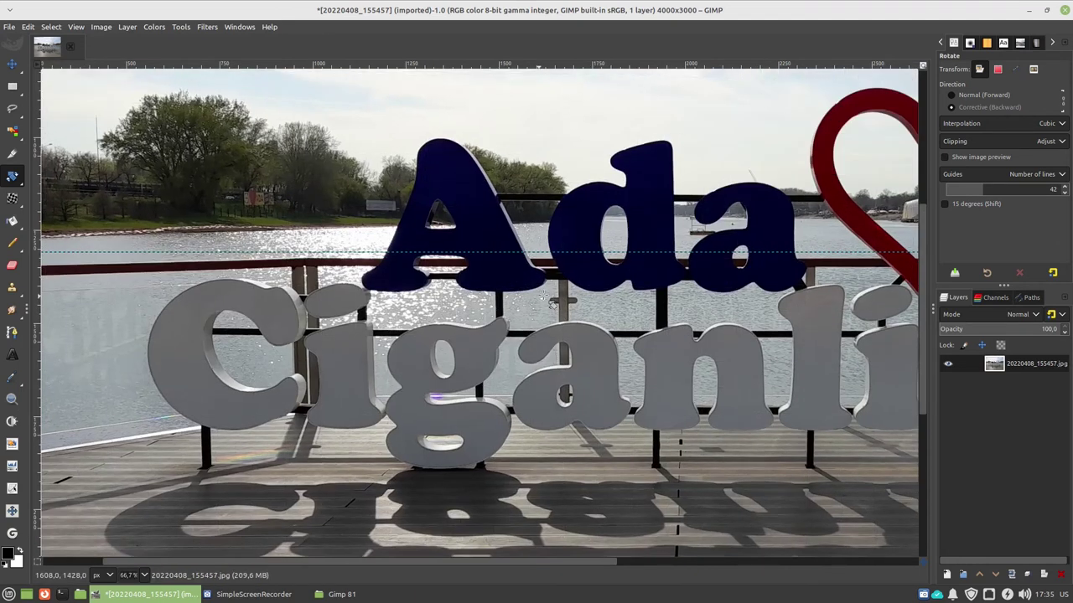
scroll(793, 260, up, 2)
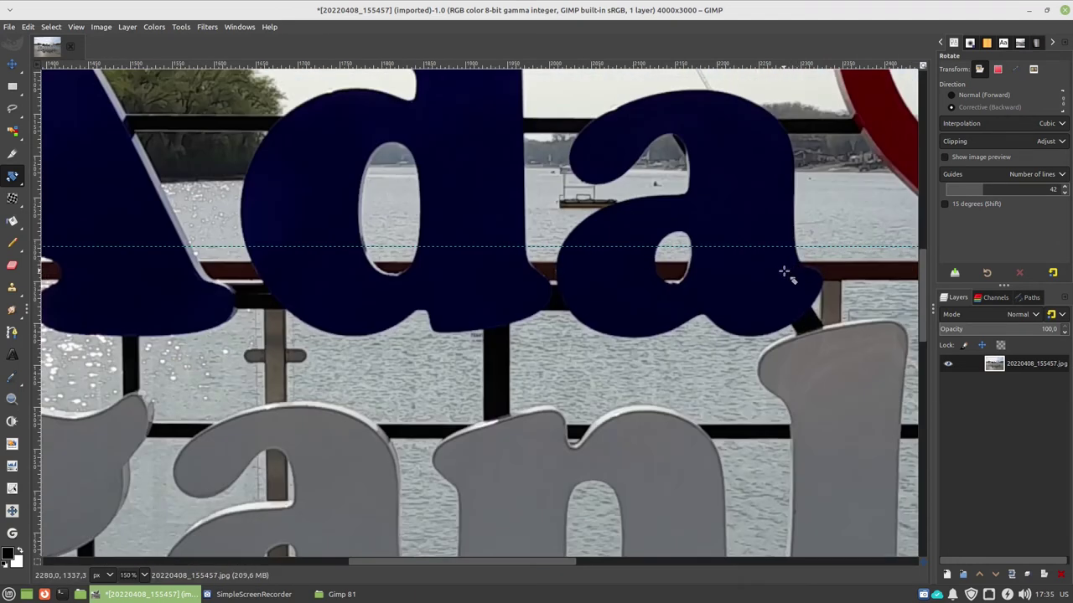
Move the horizontal guide down so it sits along the railing edge.
click(12, 64)
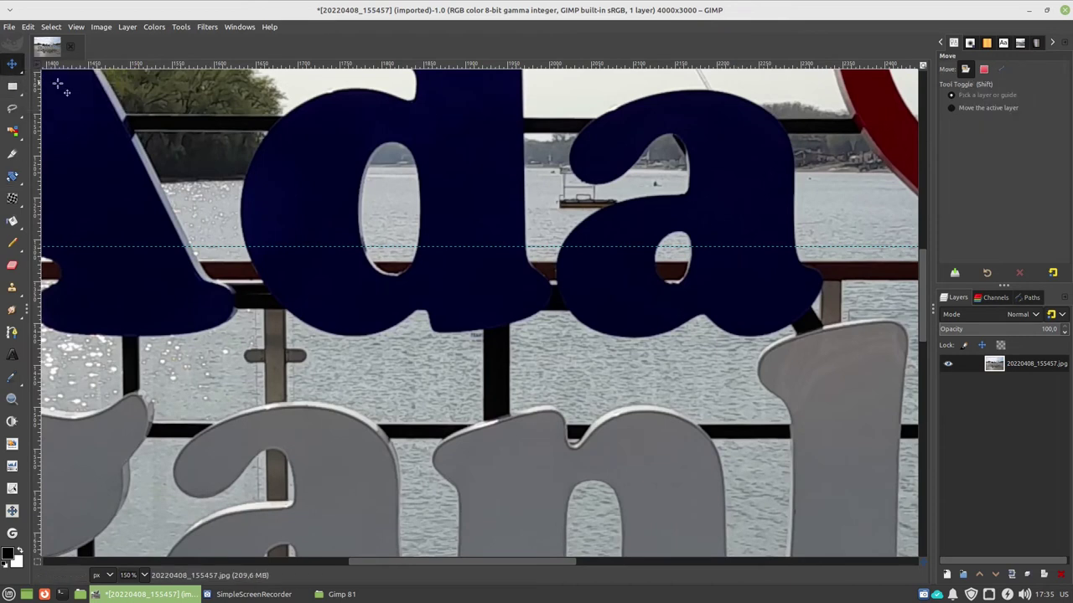
drag(430, 247, 430, 260)
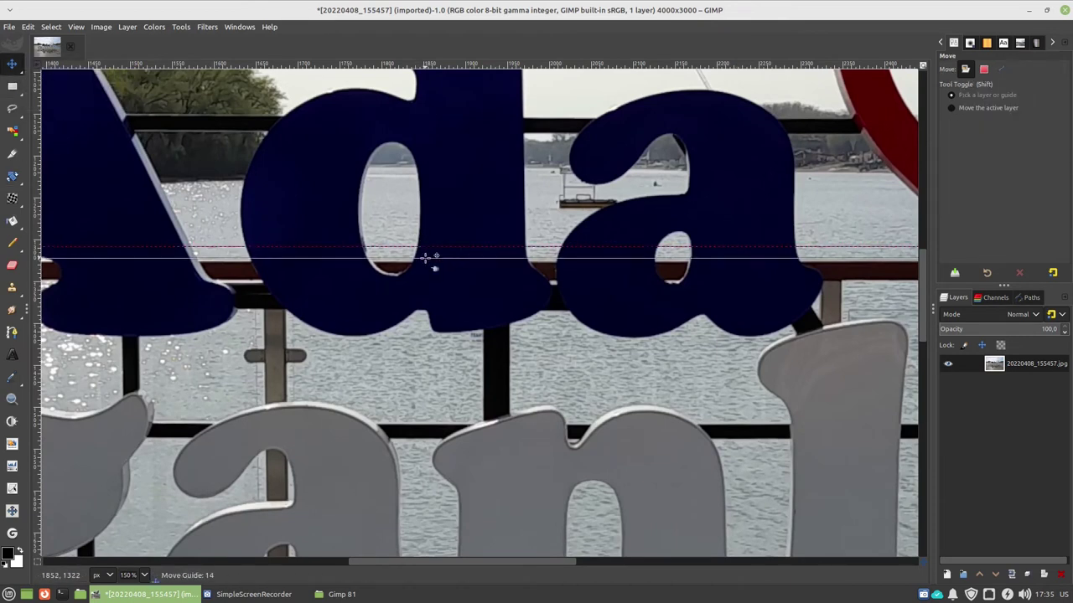
drag(426, 257, 426, 256)
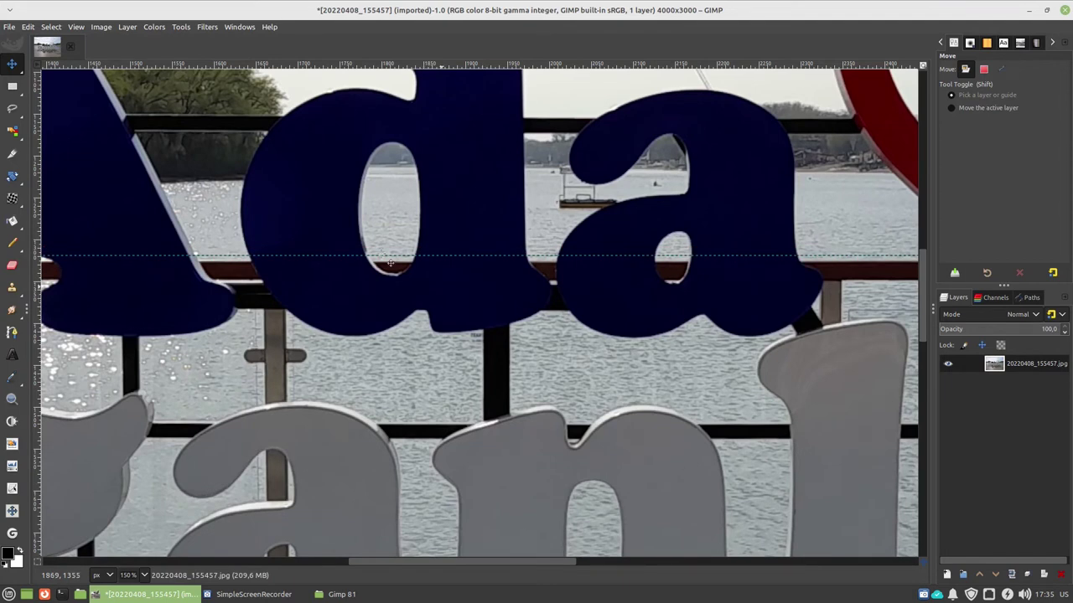
click(27, 27)
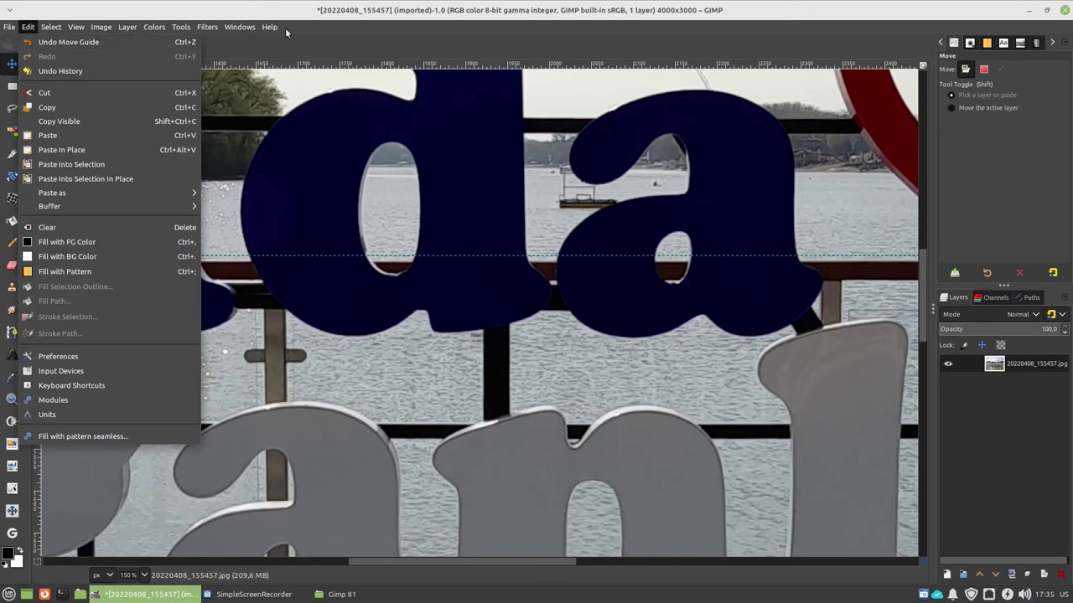
click(509, 142)
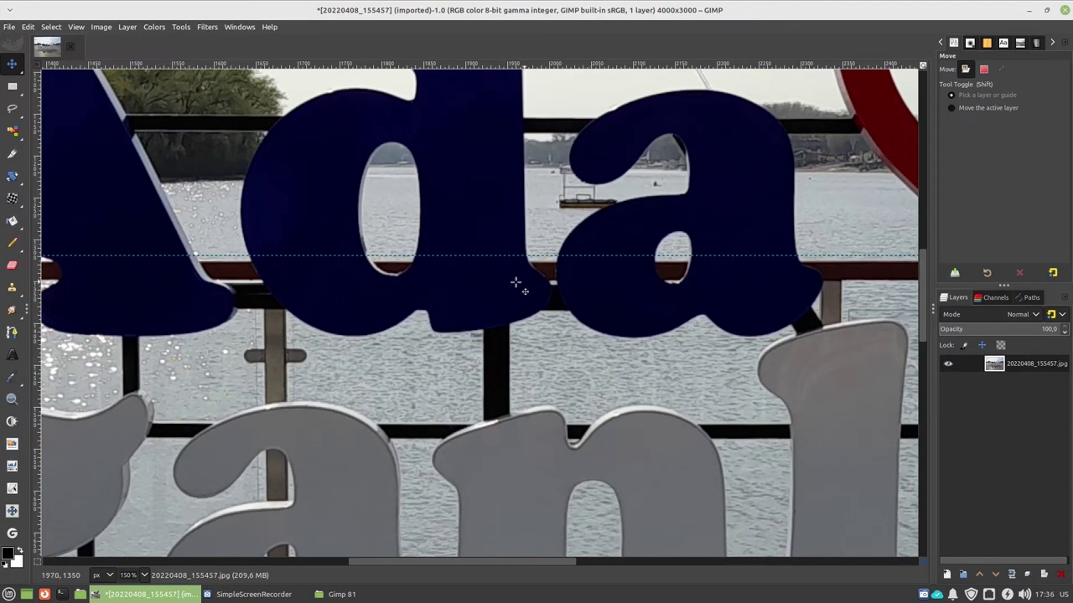
Drag the horizontal guide off the photo onto the ruler to delete it.
scroll(438, 270, up, 2)
scroll(402, 277, up, 2)
scroll(388, 273, up, 2)
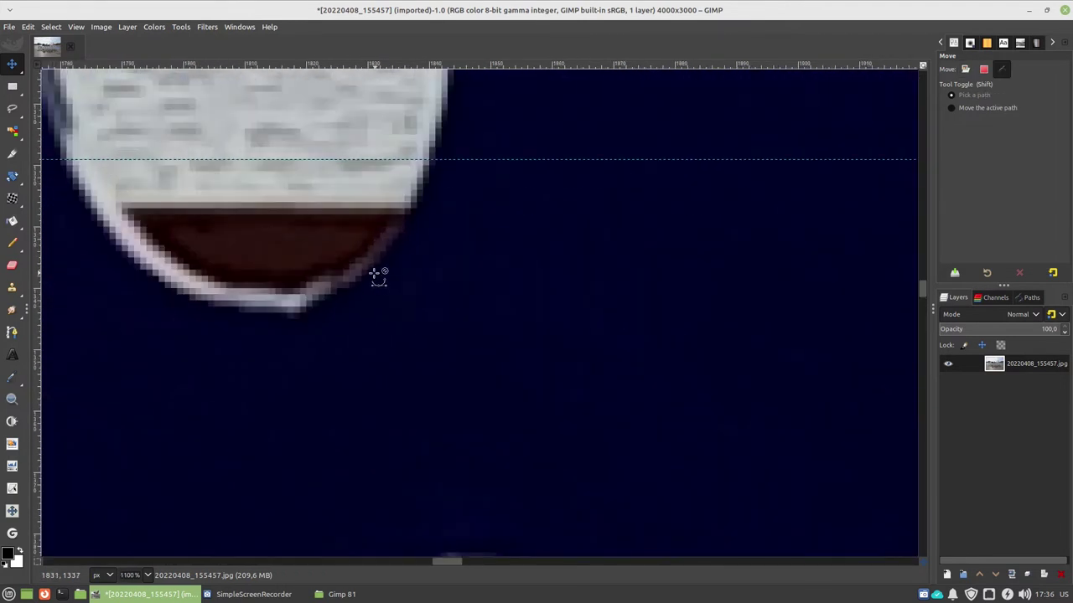
scroll(363, 274, down, 3)
scroll(367, 276, down, 2)
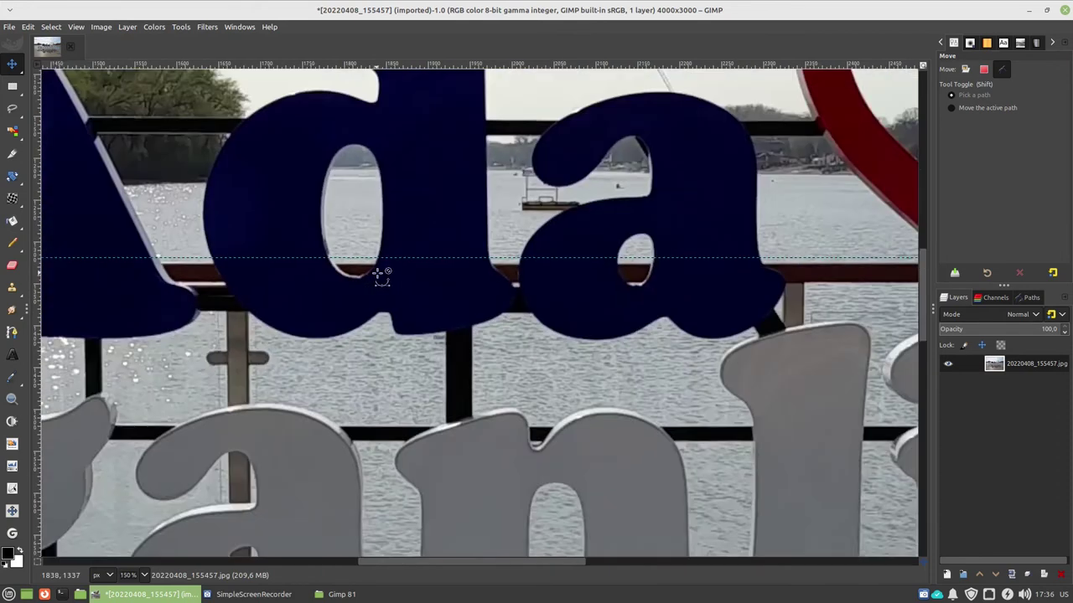
scroll(378, 275, down, 2)
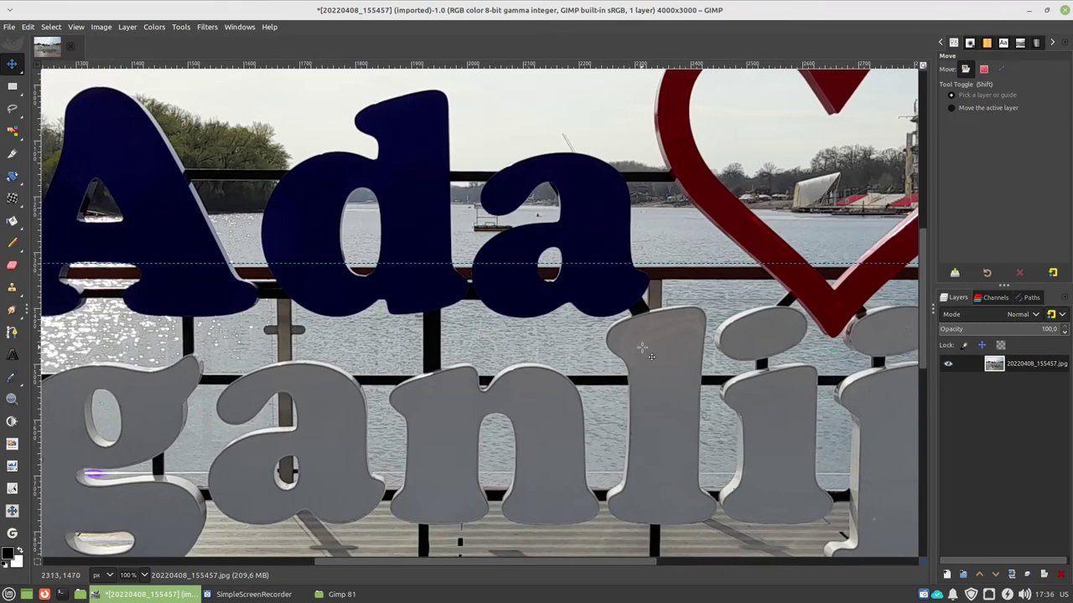
scroll(649, 357, down, 3)
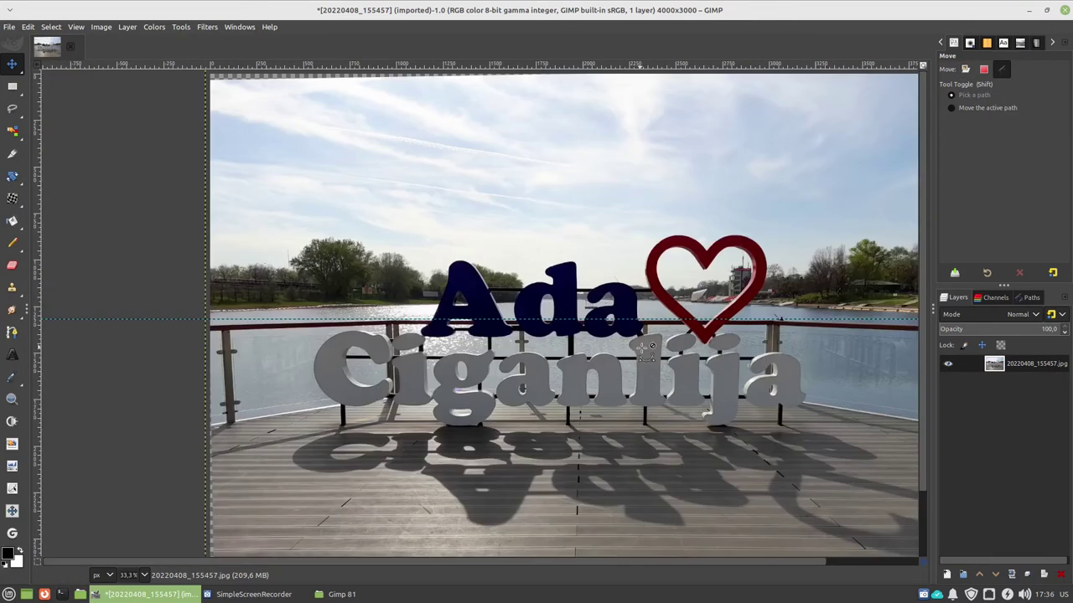
scroll(644, 348, up, 2)
scroll(671, 356, down, 1)
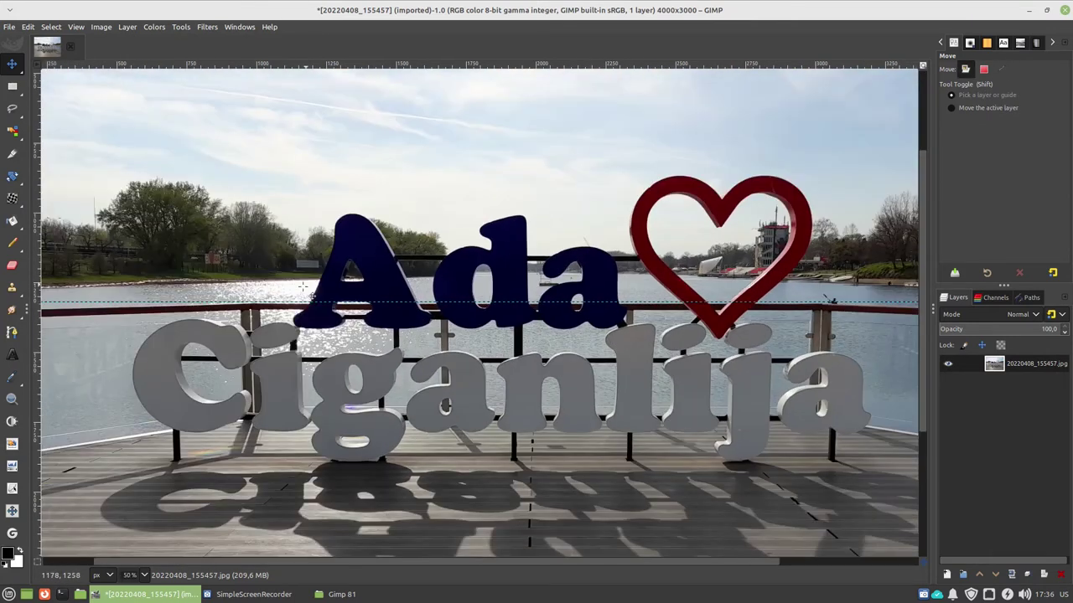
mouse_move(297, 301)
mouse_down()
mouse_move(347, 104)
mouse_move(428, 63)
mouse_up()
key(alt)
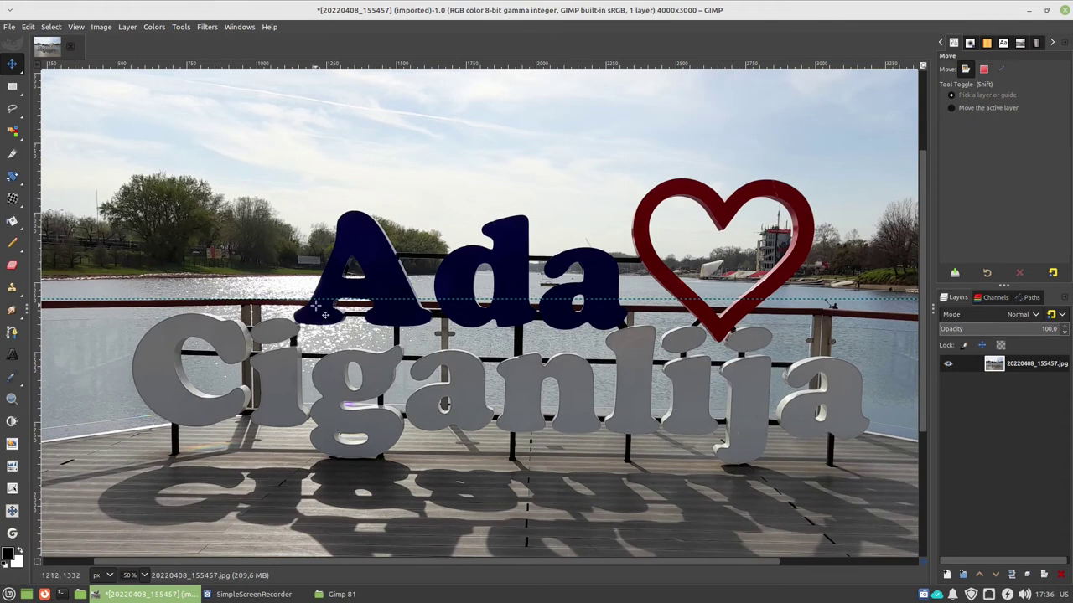
drag(316, 306, 39, 135)
mouse_move(12, 377)
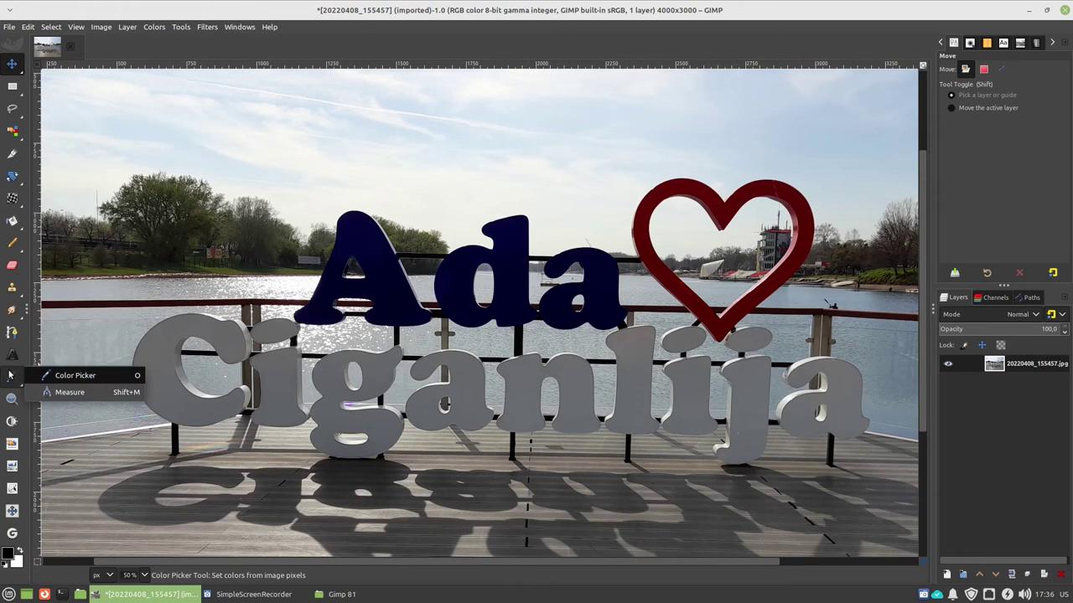
Measure along the railing top and straighten the photo by the measured 1.06°.
click(69, 392)
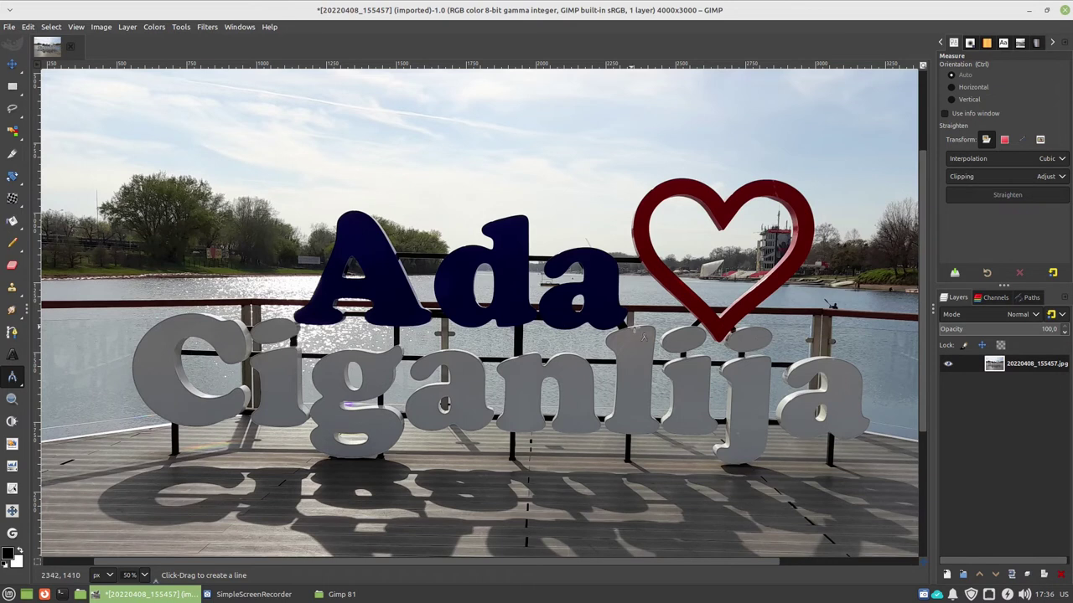
scroll(607, 327, right, 2)
scroll(591, 328, up, 1)
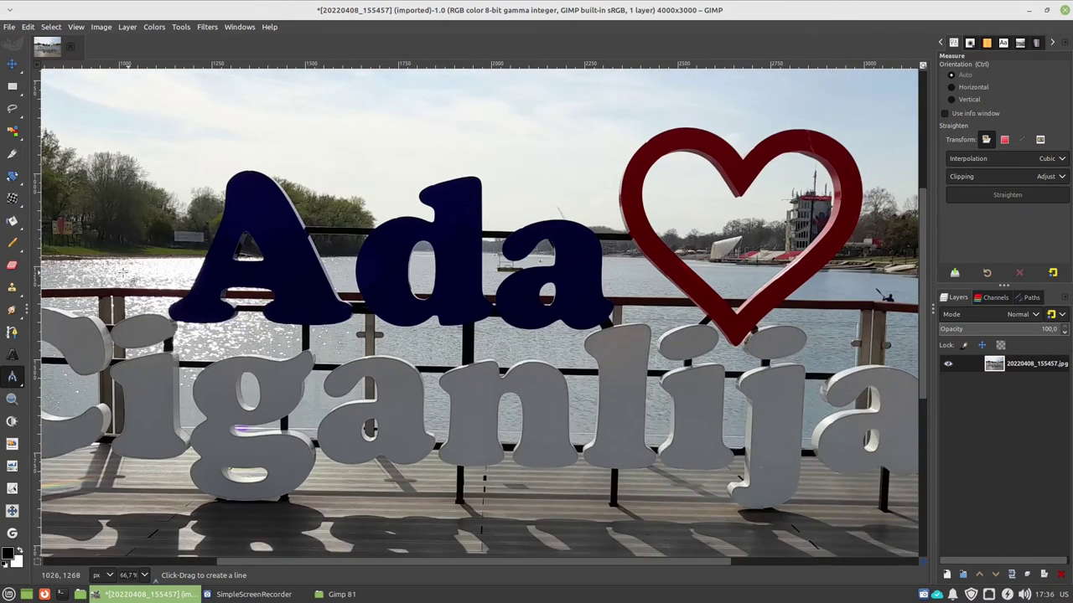
drag(119, 294, 885, 309)
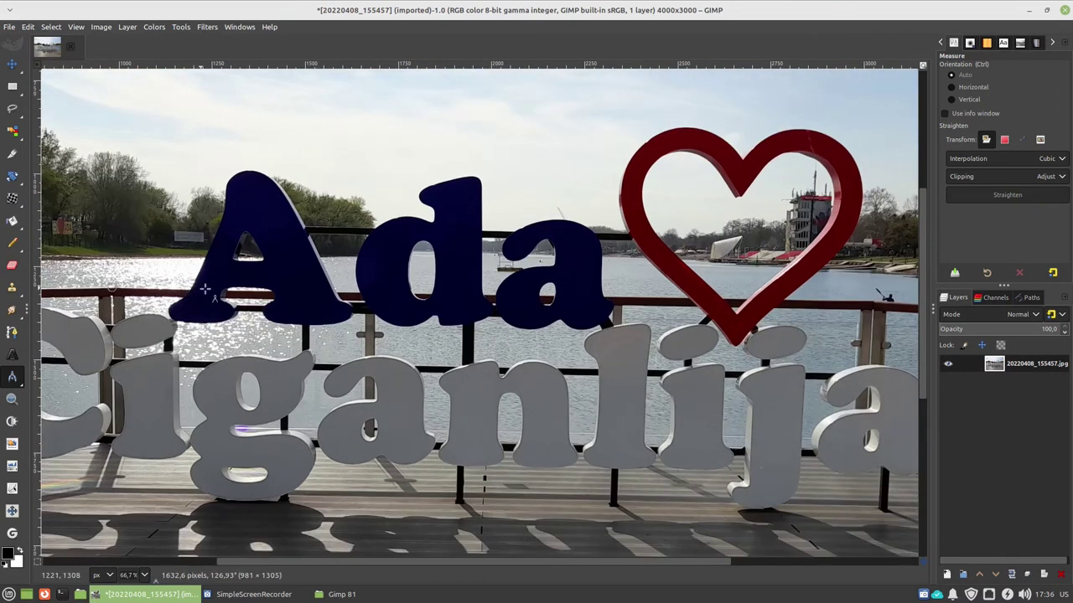
drag(875, 302, 119, 295)
mouse_move(118, 293)
mouse_down()
mouse_move(834, 308)
mouse_move(880, 299)
mouse_up()
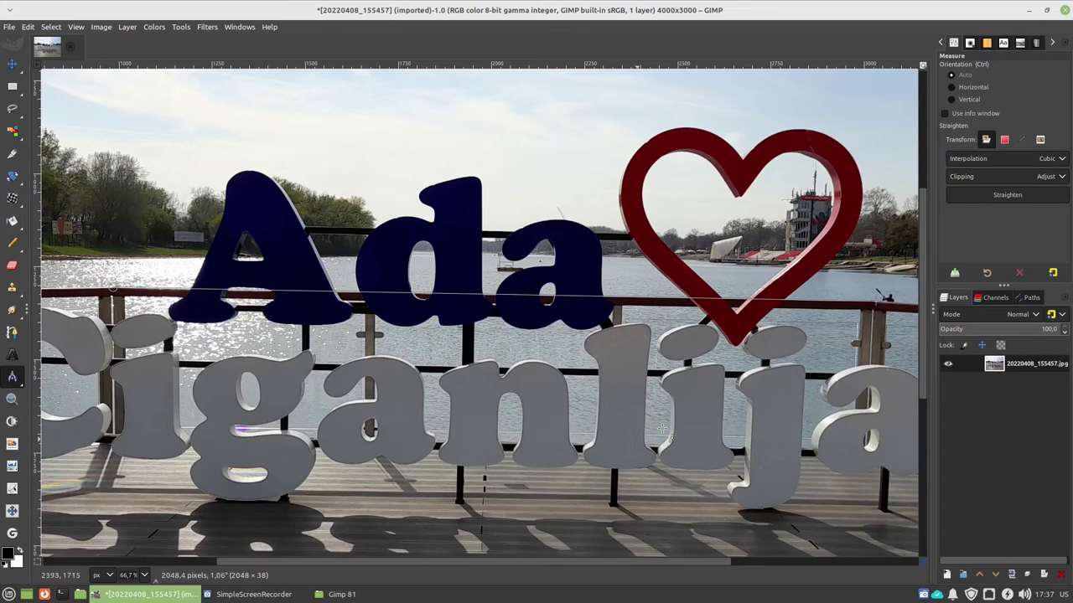
click(1006, 194)
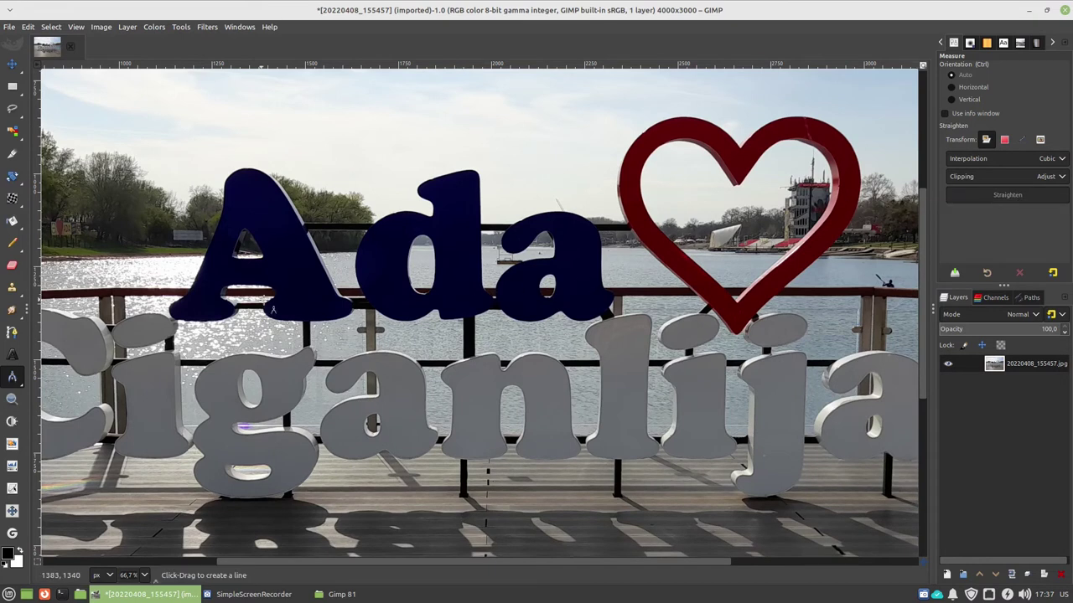
Add a horizontal guide over the sign and zoom in on the railing.
drag(662, 64, 629, 290)
key(Return)
scroll(117, 338, up, 3)
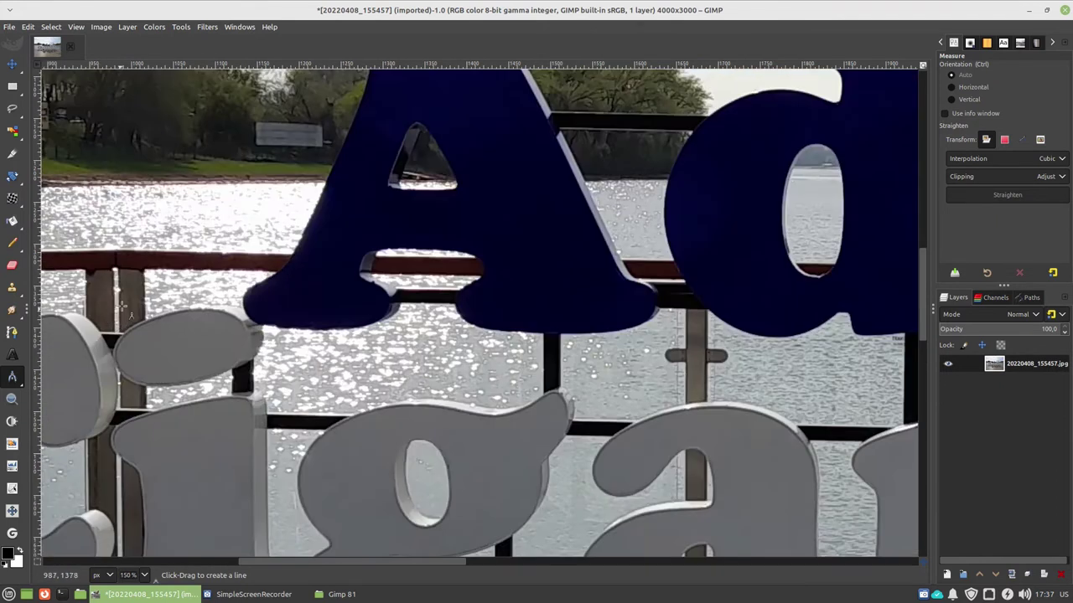
scroll(117, 338, up, 1)
Measure 1.04° over 2042.3 px along the railing top and straighten the photo along it.
click(107, 206)
drag(107, 207, 985, 240)
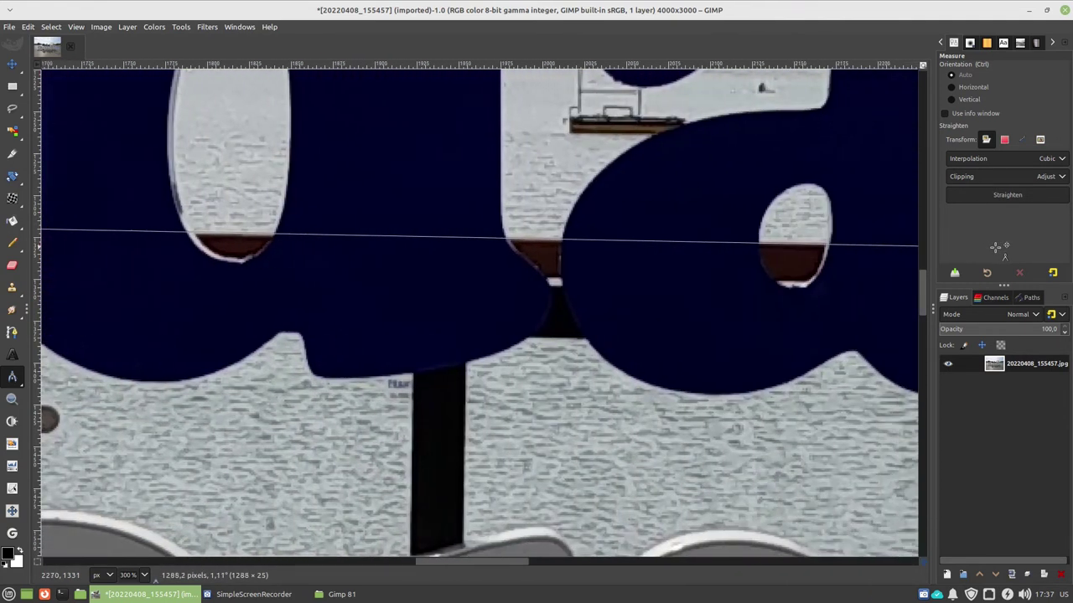
mouse_move(986, 241)
mouse_down()
mouse_move(1001, 248)
mouse_move(584, 267)
mouse_up()
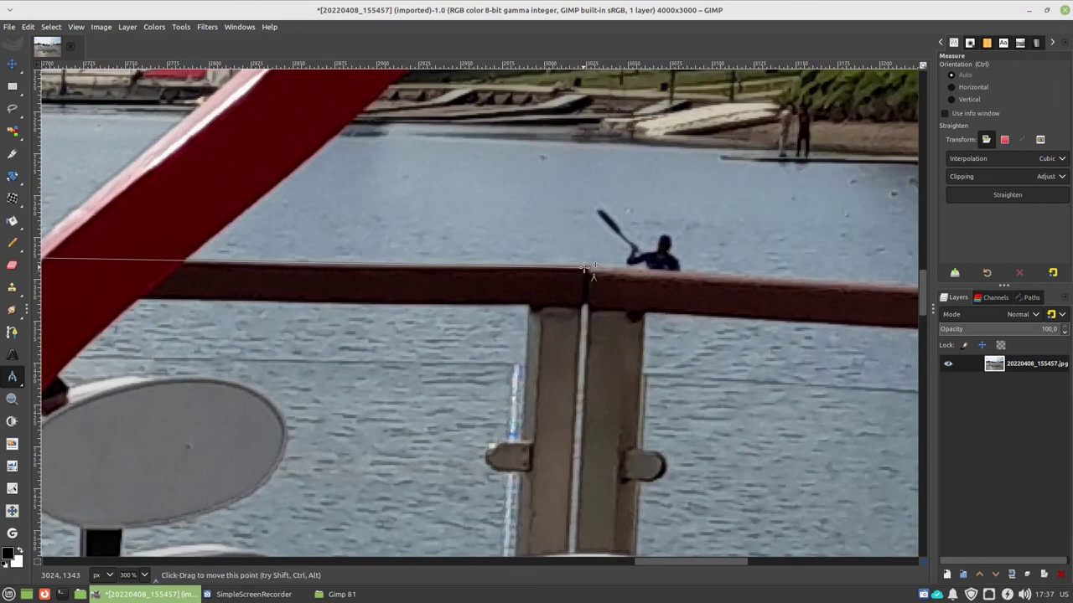
click(1017, 195)
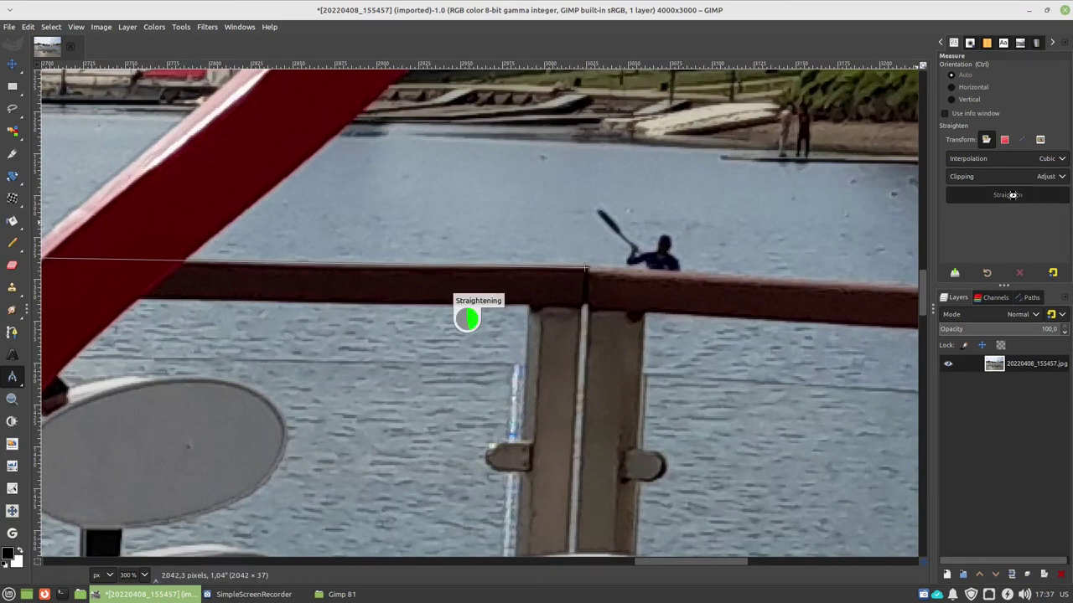
Drop a horizontal guide to confirm the horizon is level, then remove it.
scroll(438, 221, down, 3)
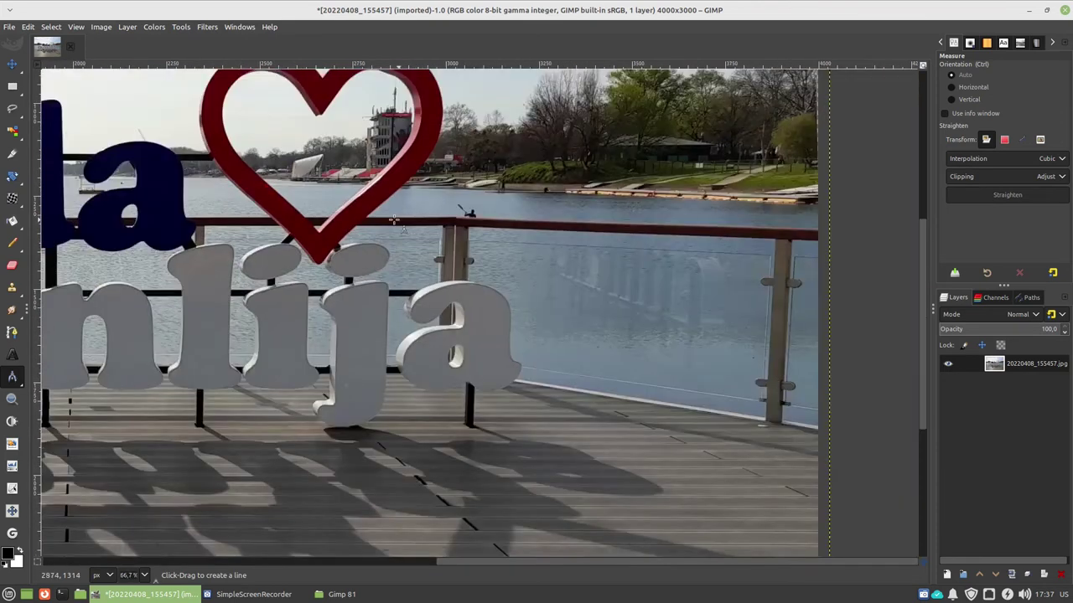
scroll(433, 215, down, 2)
scroll(232, 232, left, 5)
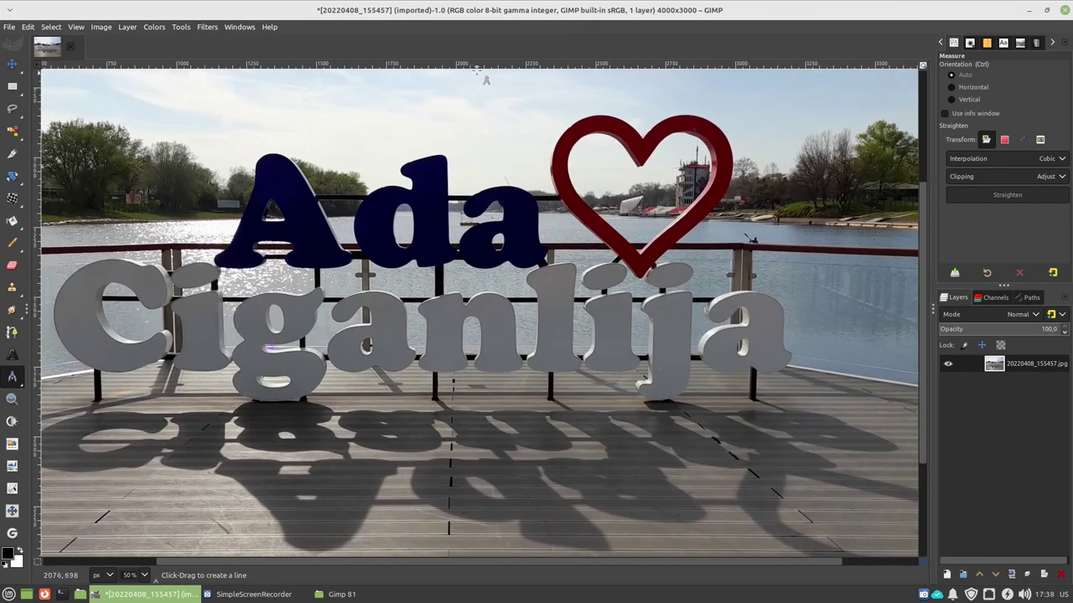
drag(475, 66, 459, 245)
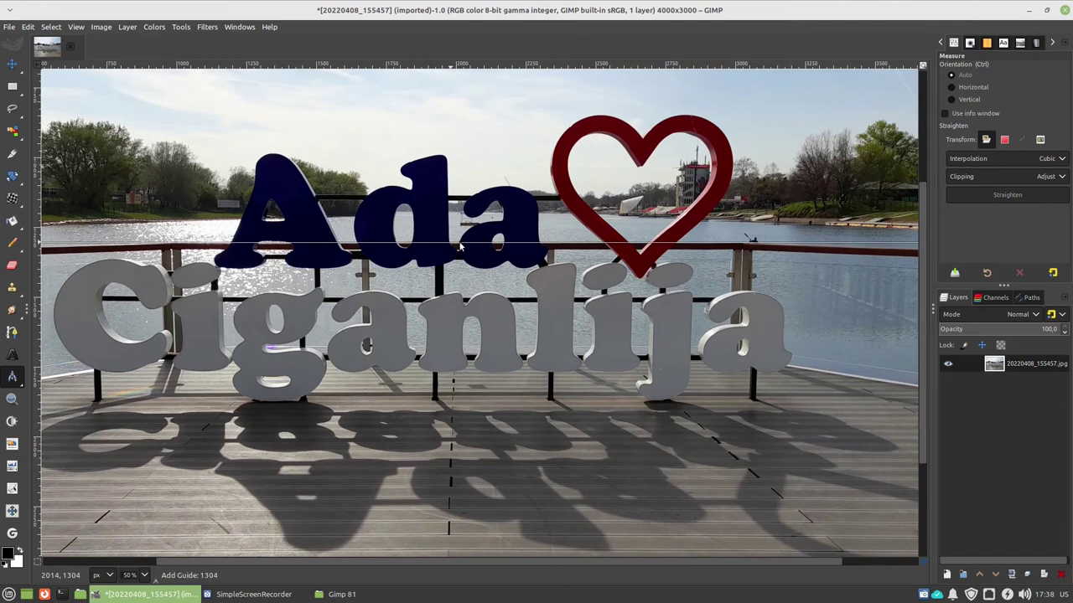
scroll(423, 243, up, 2)
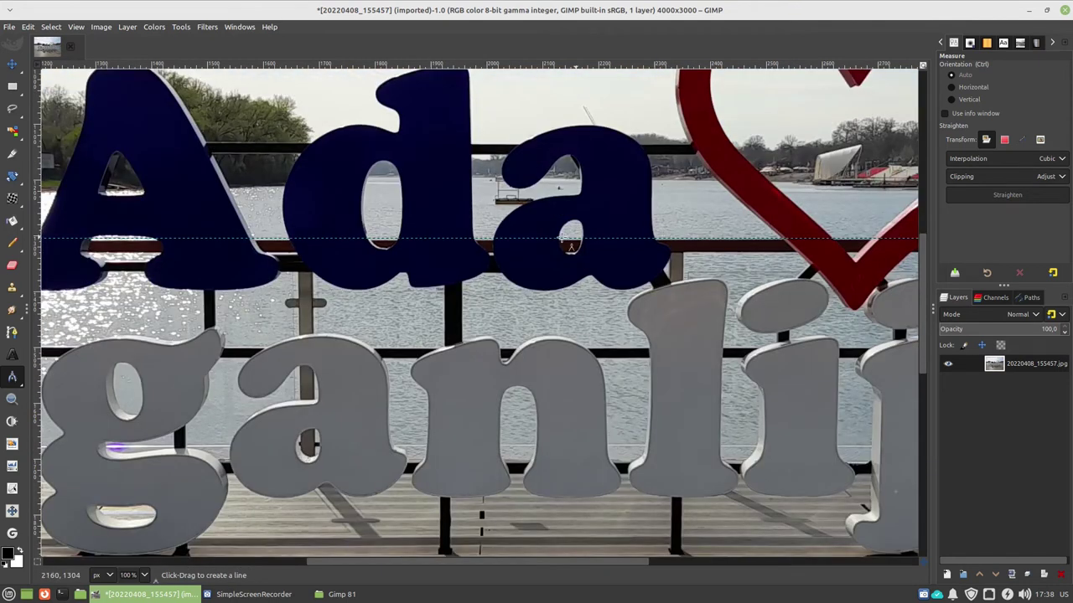
click(11, 64)
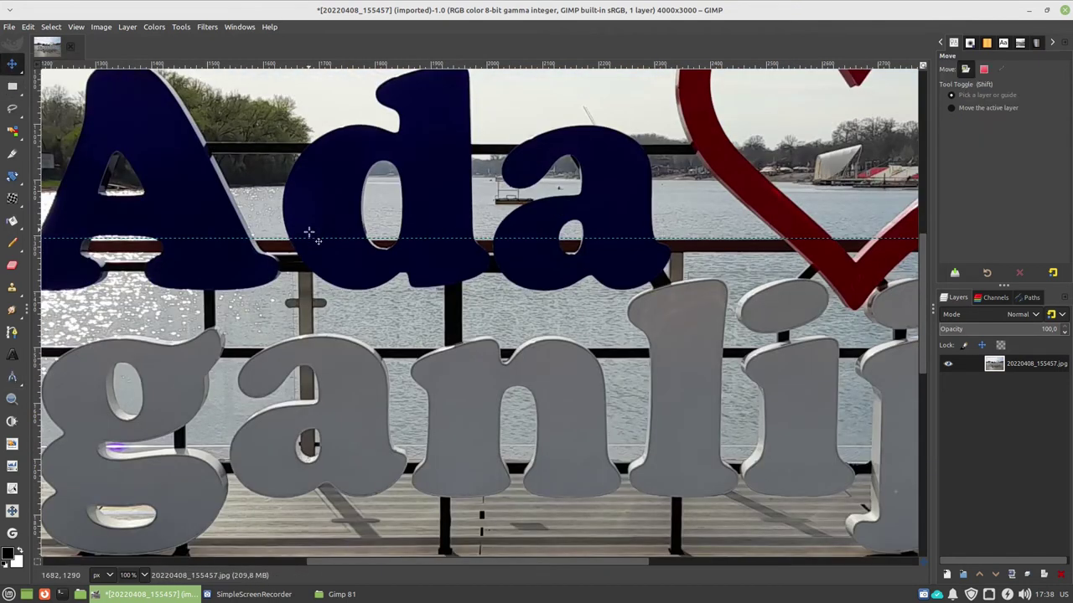
drag(317, 238, 318, 62)
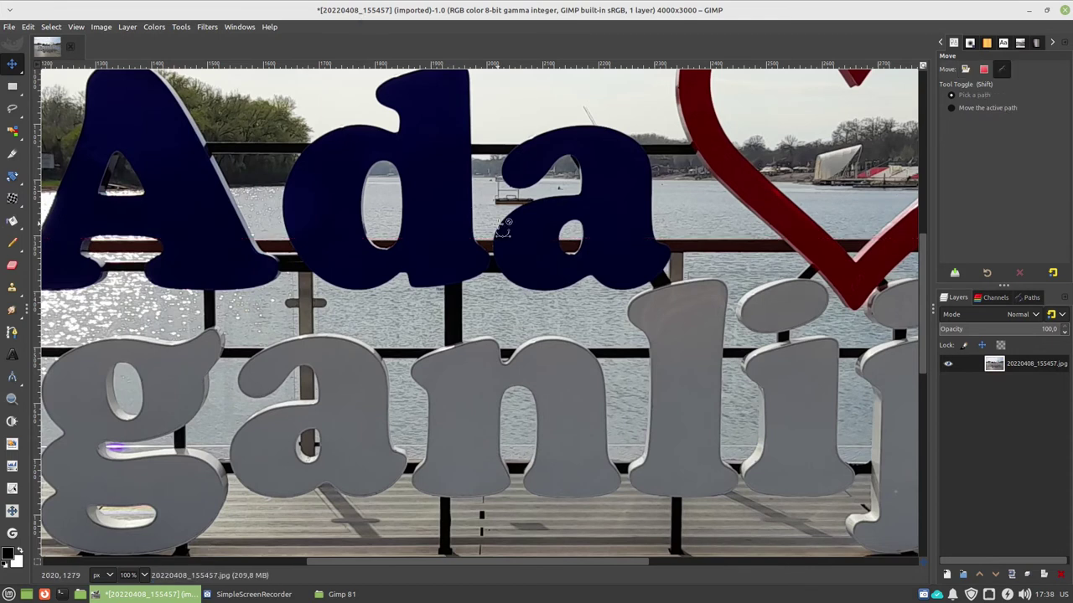
Shift the layer down to cover the transparent strip along the bottom edge.
scroll(502, 227, down, 3)
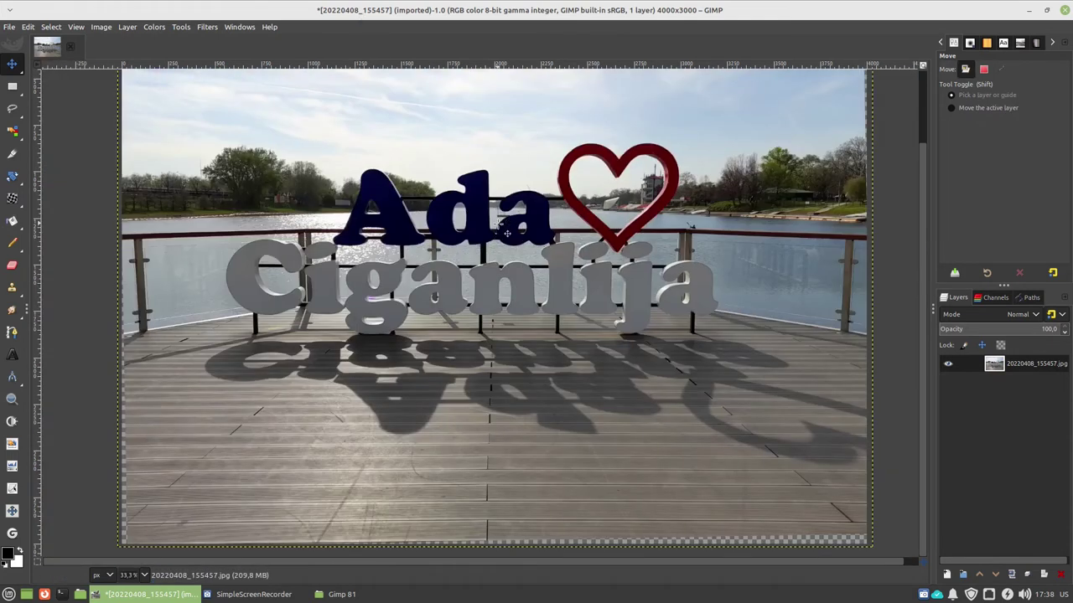
key(ctrl)
key(ctrl+z)
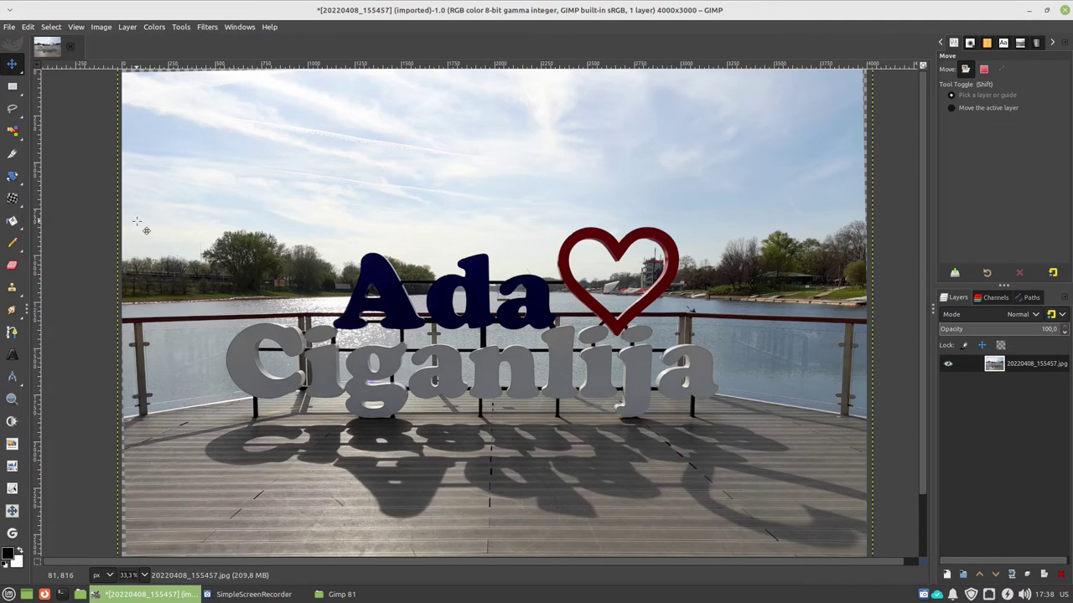
Draw a fixed 12:8 crop frame around the sign with Rule of thirds guides.
click(12, 154)
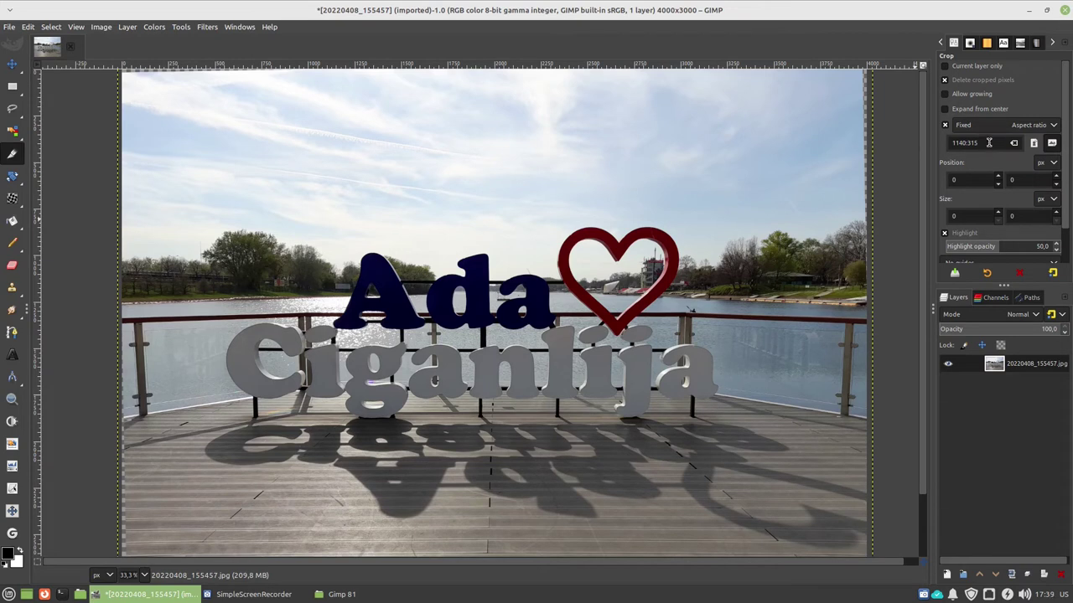
triple_click(989, 143)
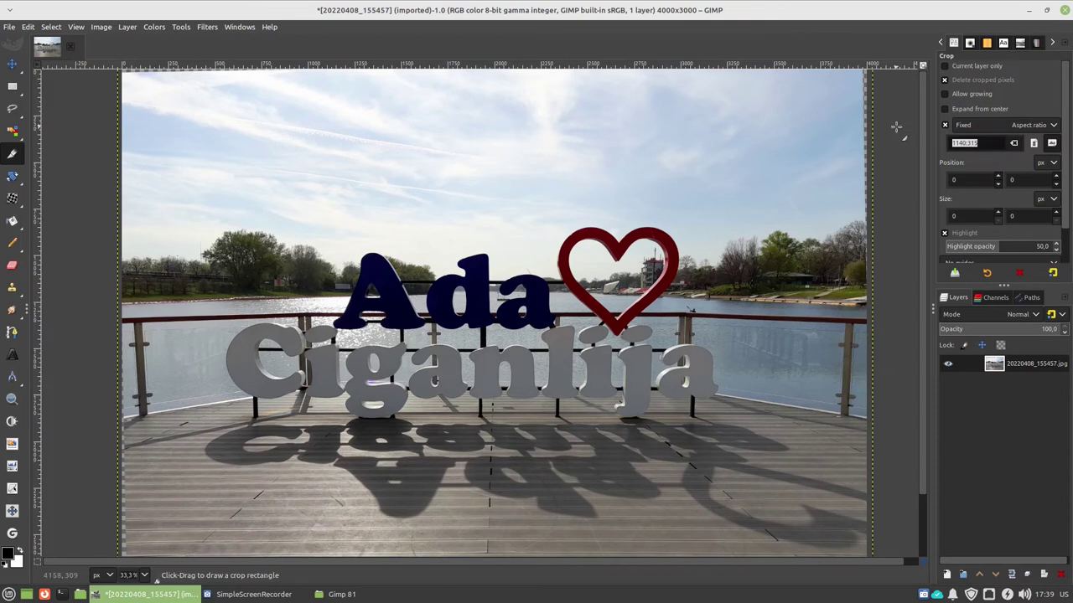
text(12:8)
drag(215, 131, 748, 394)
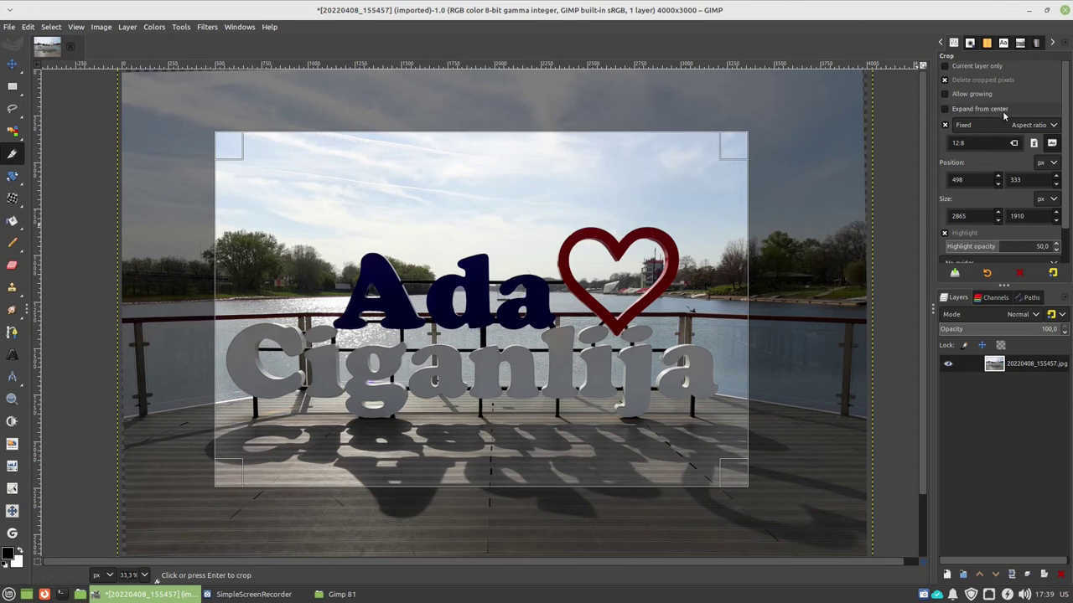
scroll(999, 153, down, 3)
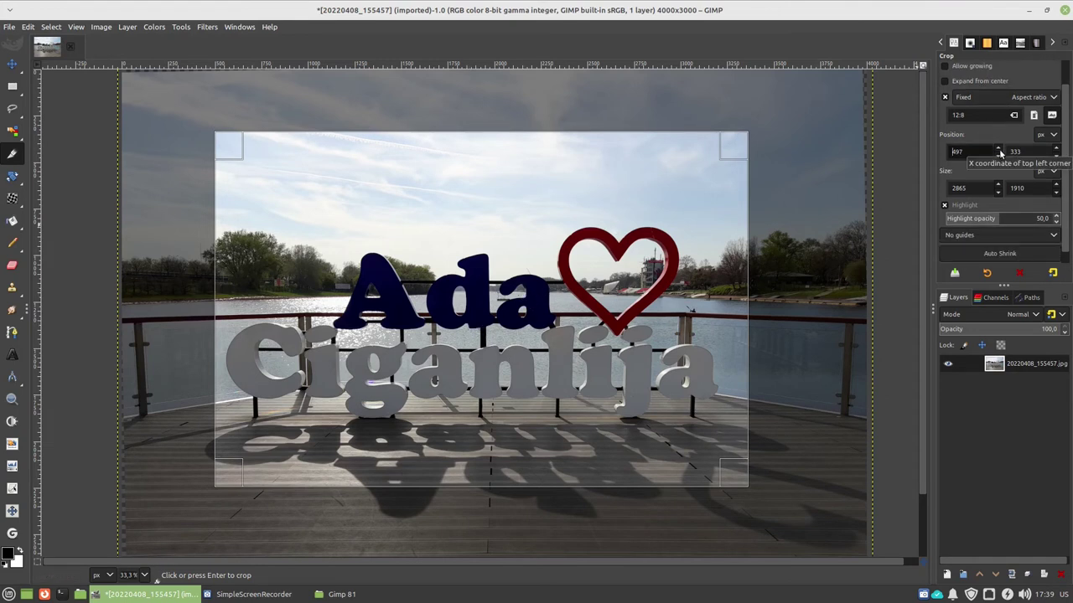
click(1044, 239)
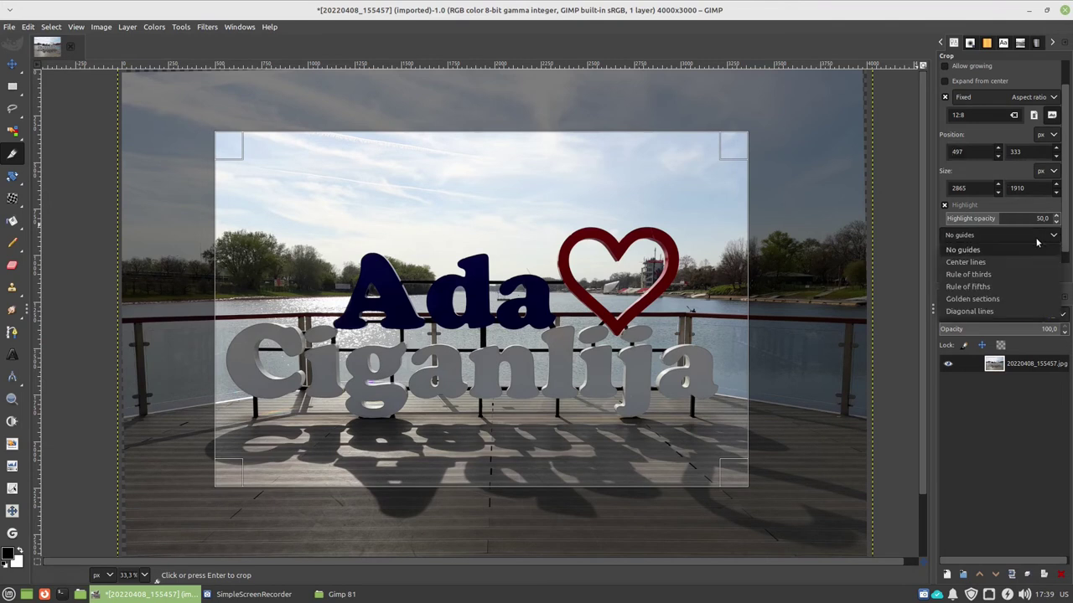
click(994, 276)
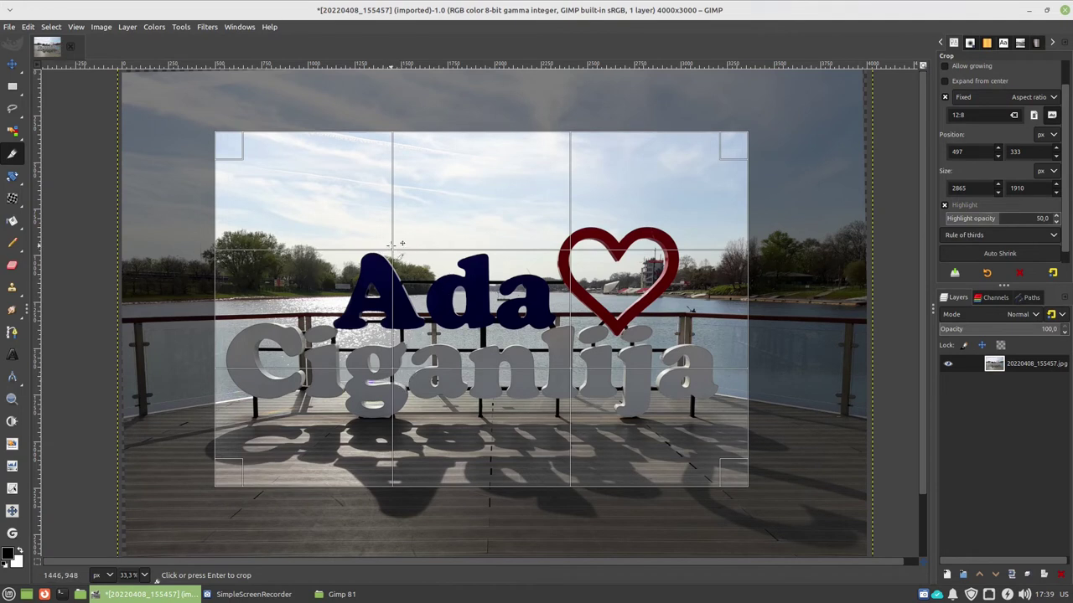
Resize and reposition the crop frame to 3618 × 2412 px, taking in more sky and deck.
drag(729, 152, 816, 96)
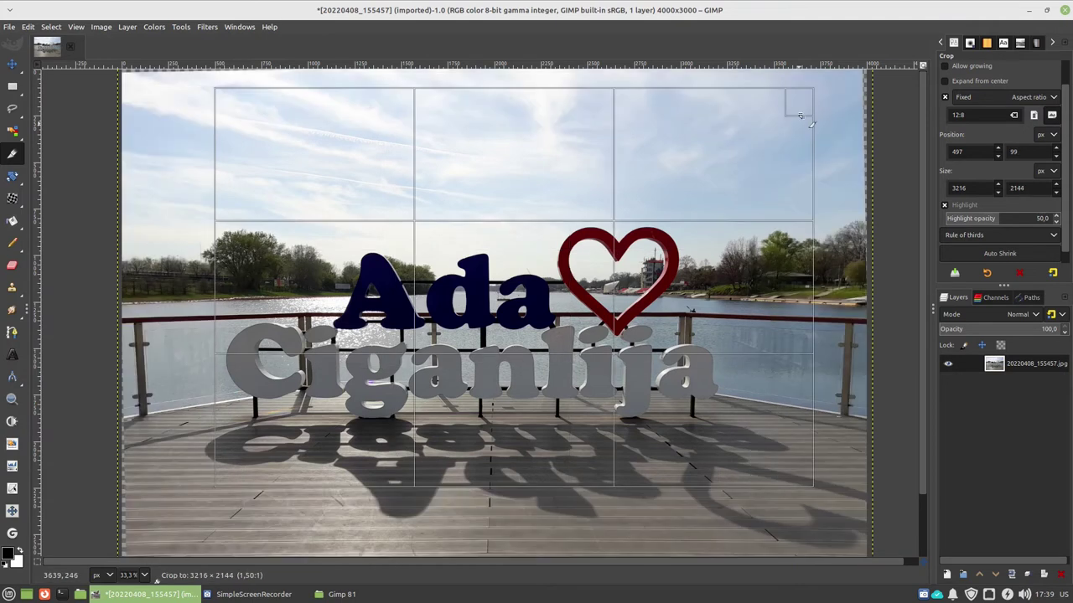
drag(227, 474, 161, 529)
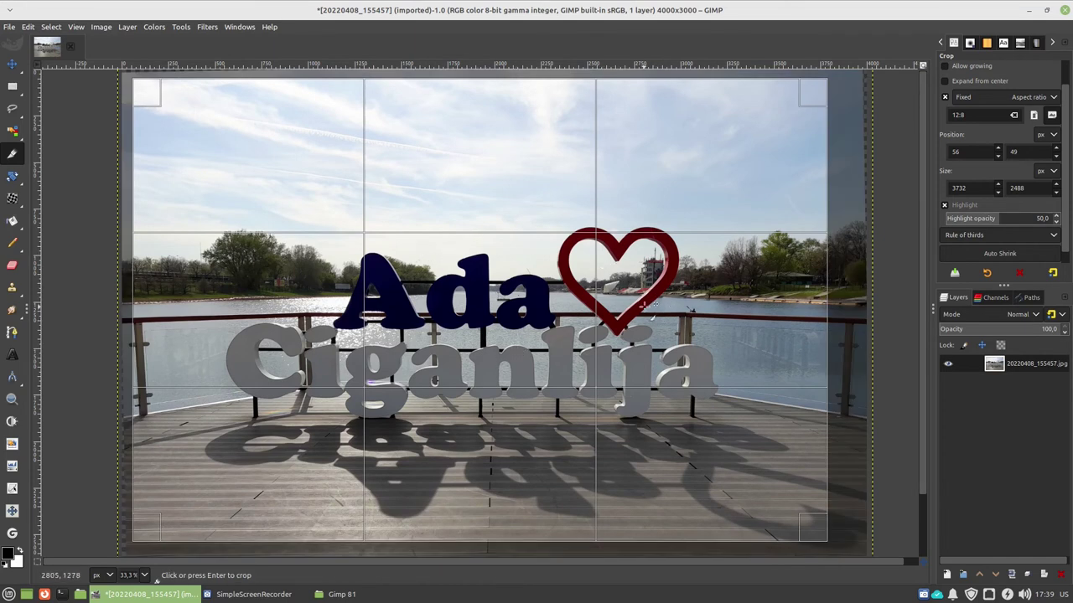
mouse_move(646, 303)
mouse_down()
mouse_move(666, 306)
mouse_move(653, 325)
mouse_up()
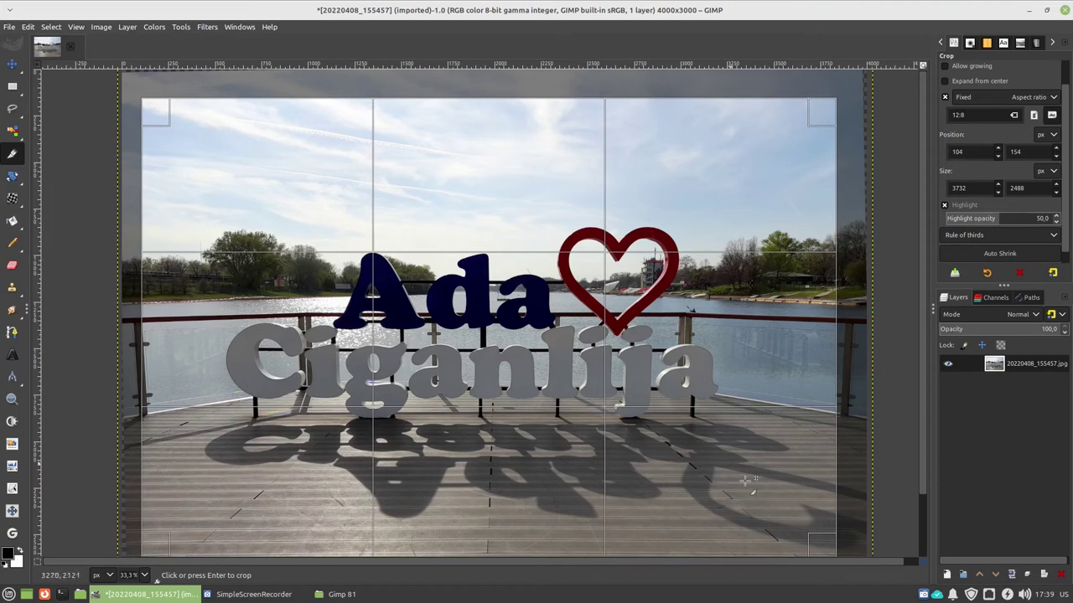
drag(818, 540, 797, 521)
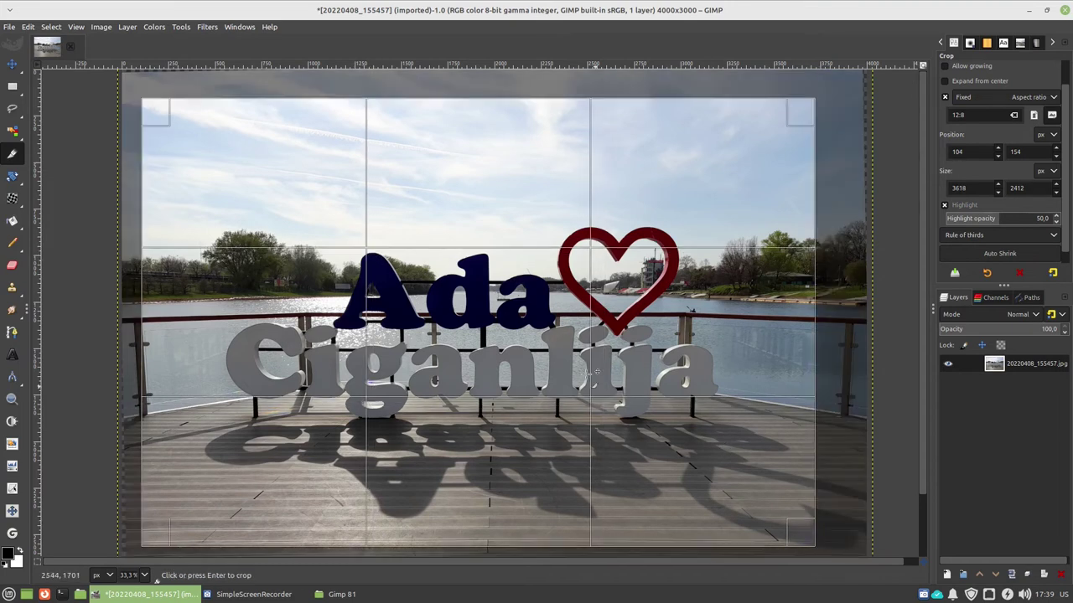
drag(567, 343, 579, 348)
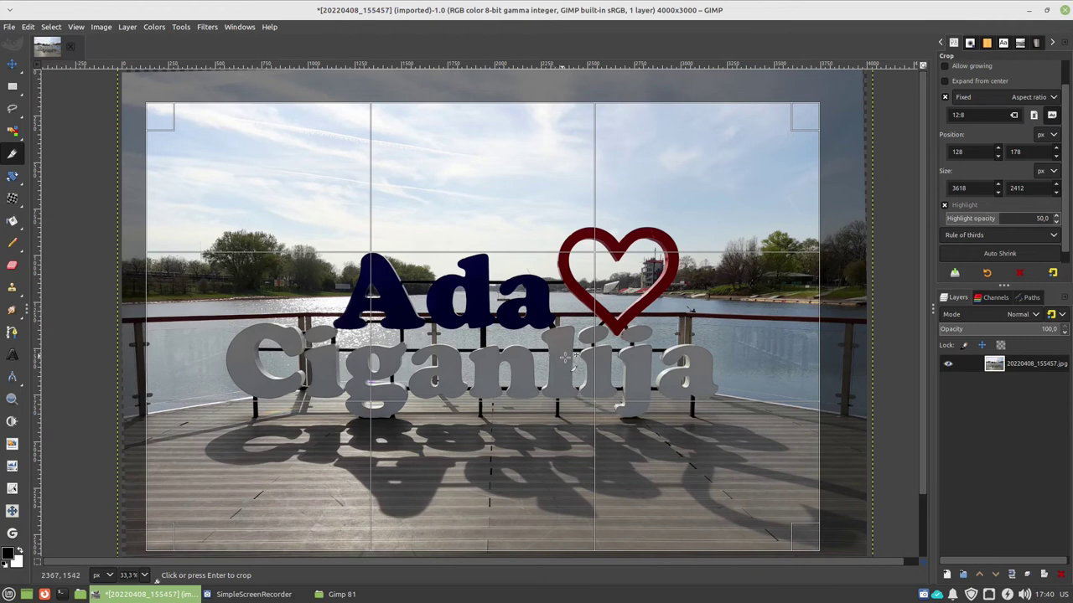
mouse_move(527, 300)
mouse_down()
mouse_move(513, 286)
mouse_move(525, 304)
mouse_up()
Apply the 3618 × 2412 crop, inspect the edges, and draw a new 3420 × 2280 crop frame.
click(467, 289)
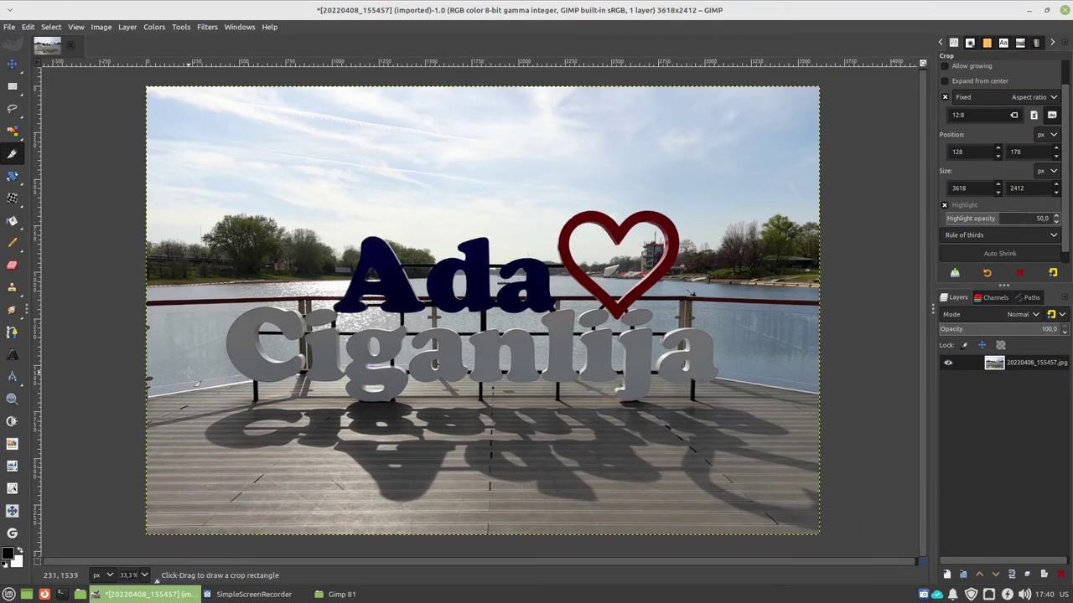
scroll(150, 352, up, 2)
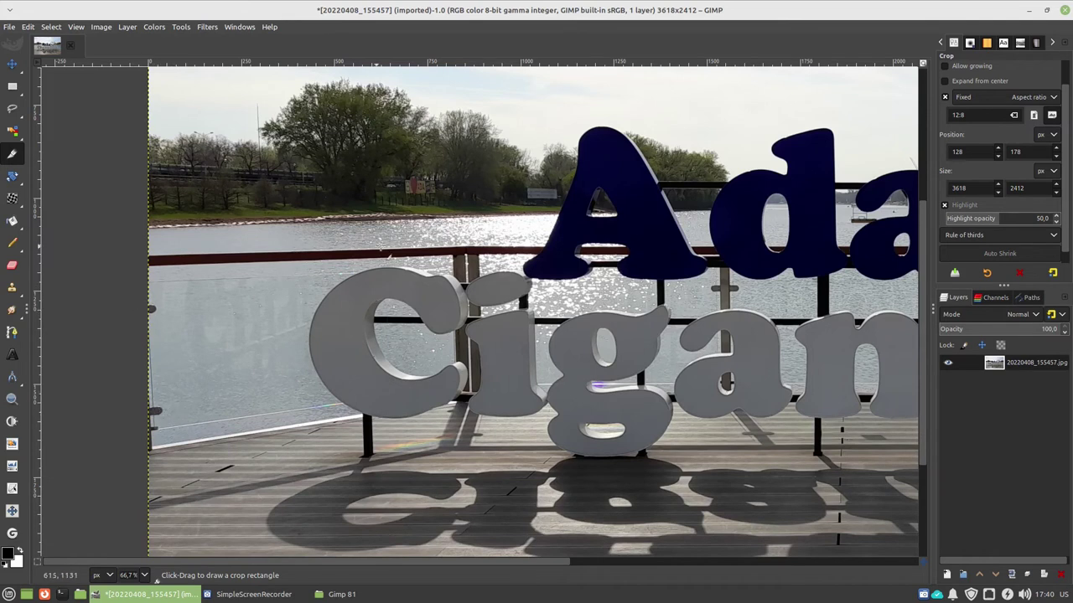
scroll(151, 321, down, 2)
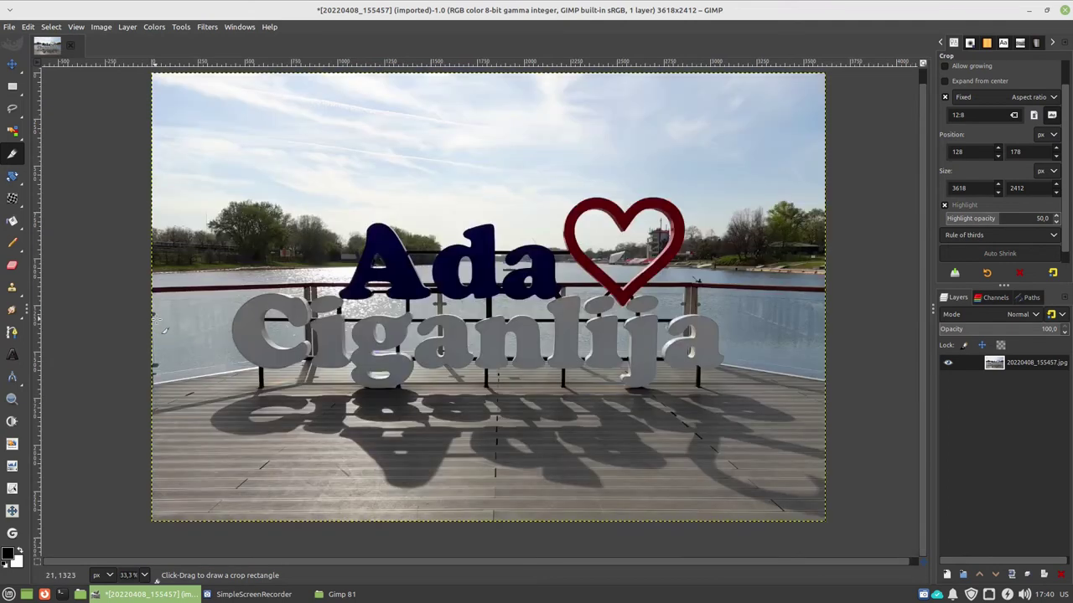
drag(173, 107, 809, 503)
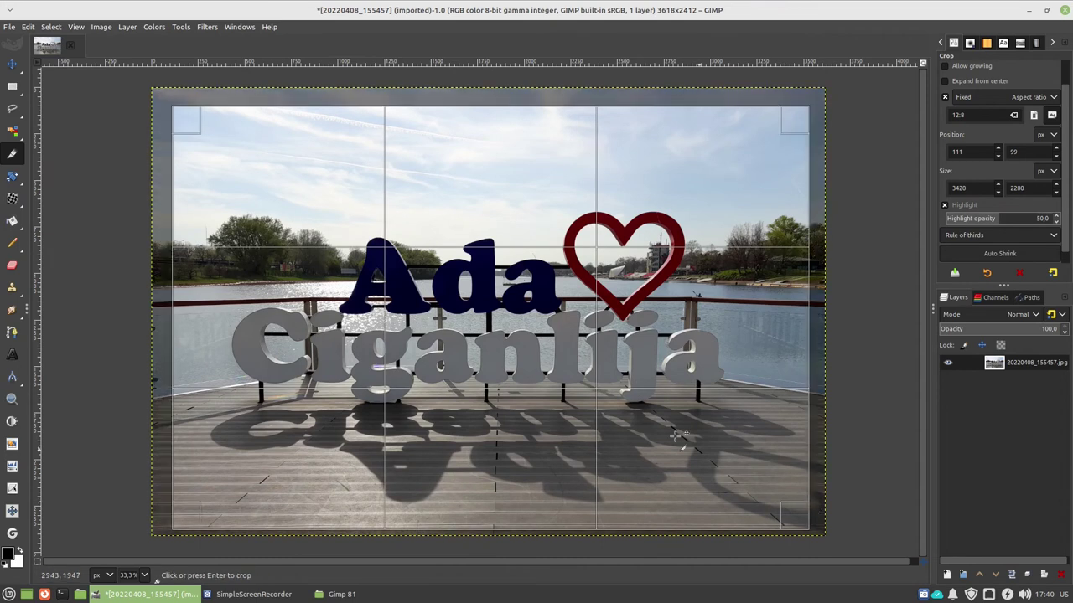
Adjust the new crop frame and apply it, leaving the photo at 3406 × 2271 px.
drag(193, 125, 185, 116)
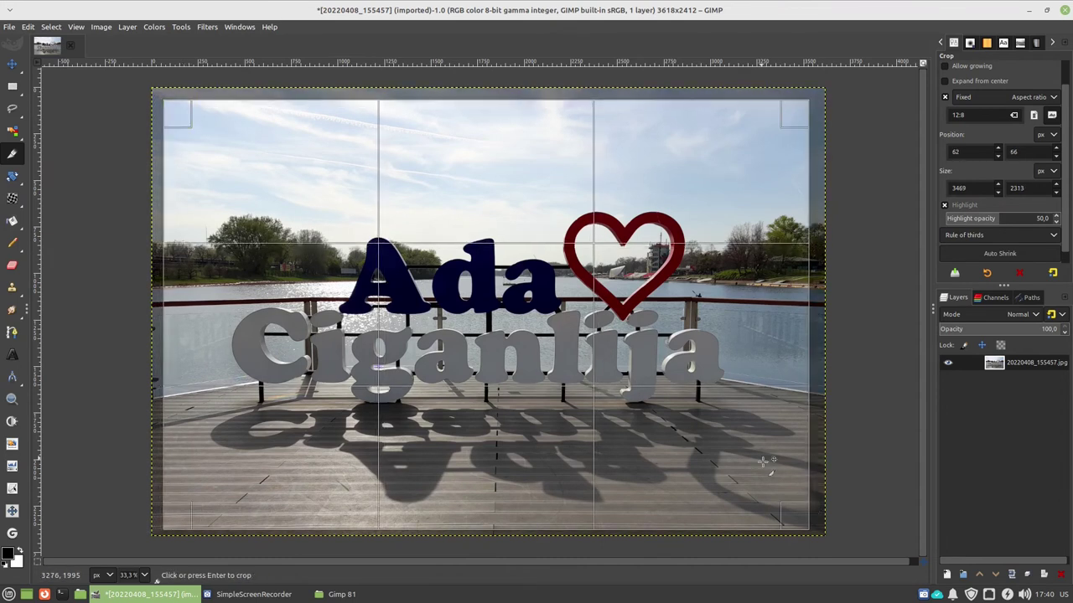
drag(780, 513, 774, 503)
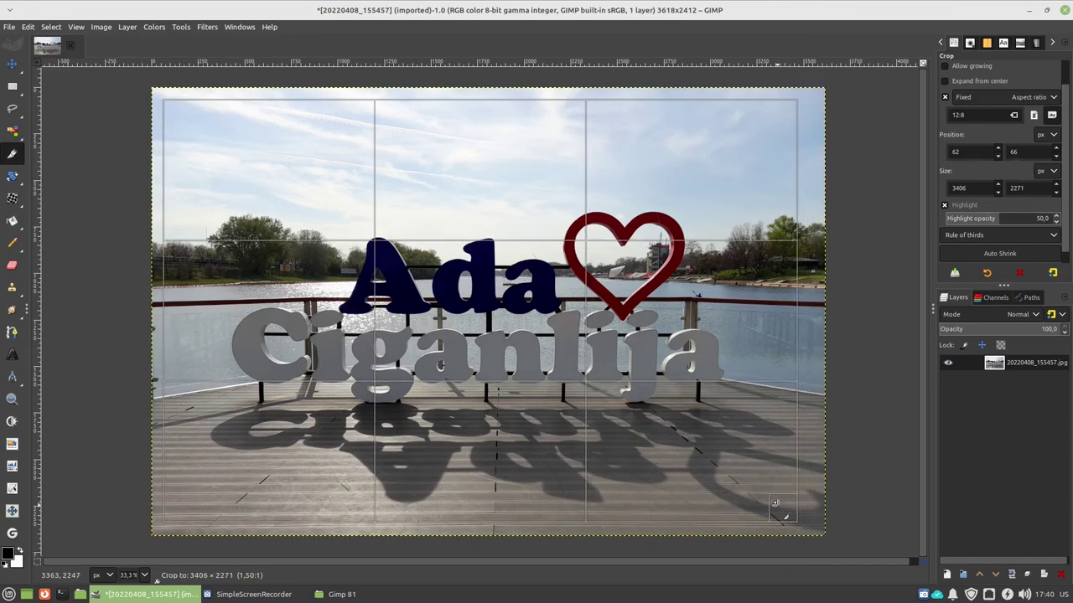
drag(383, 250, 387, 246)
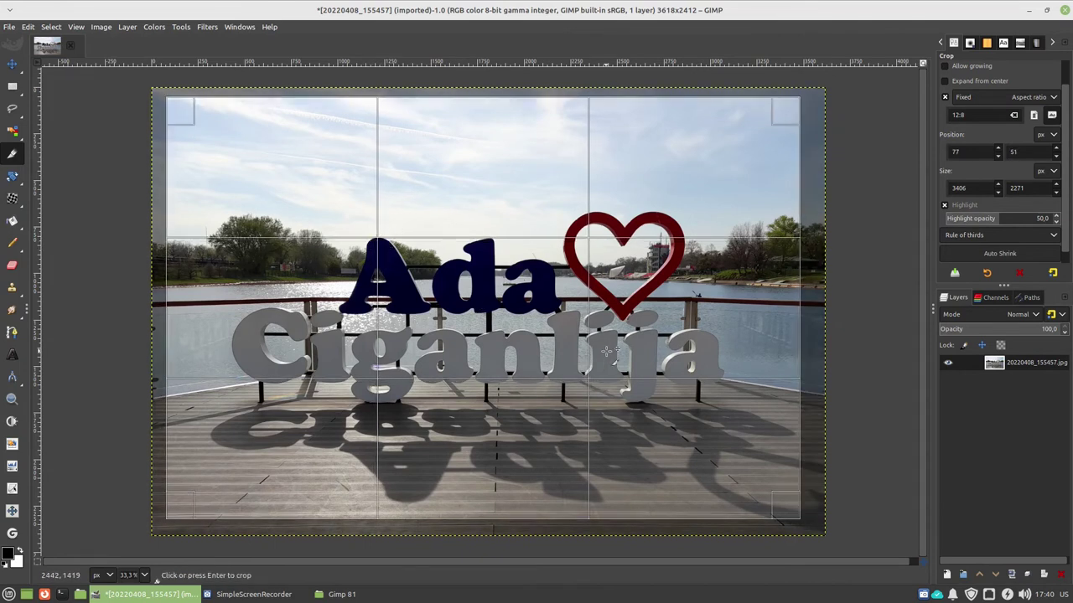
key(Return)
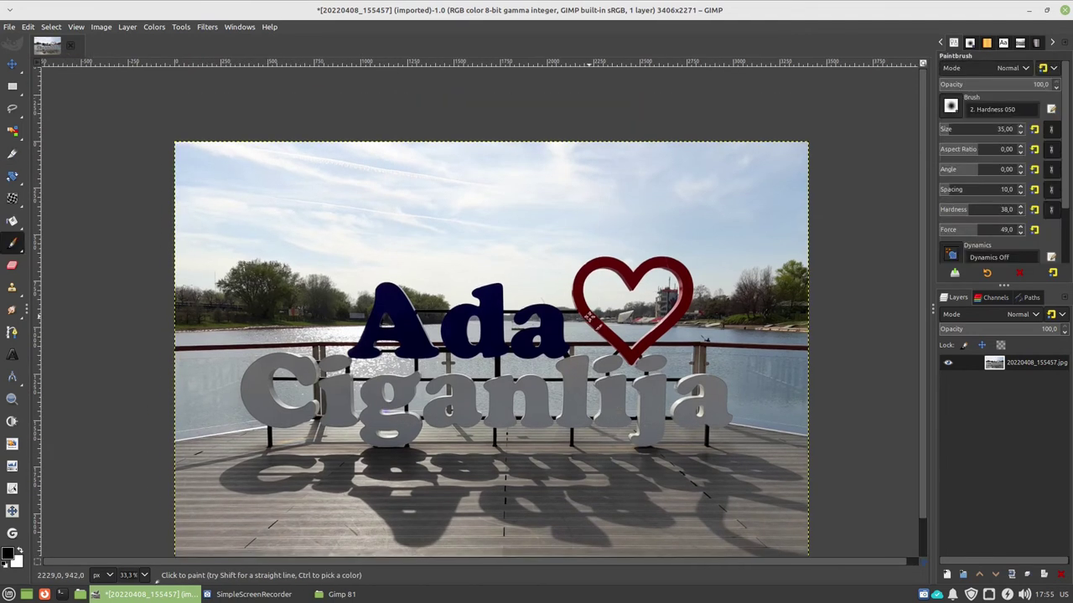
Duplicate the photo layer and dismiss Curves without changes.
scroll(625, 328, down, 1)
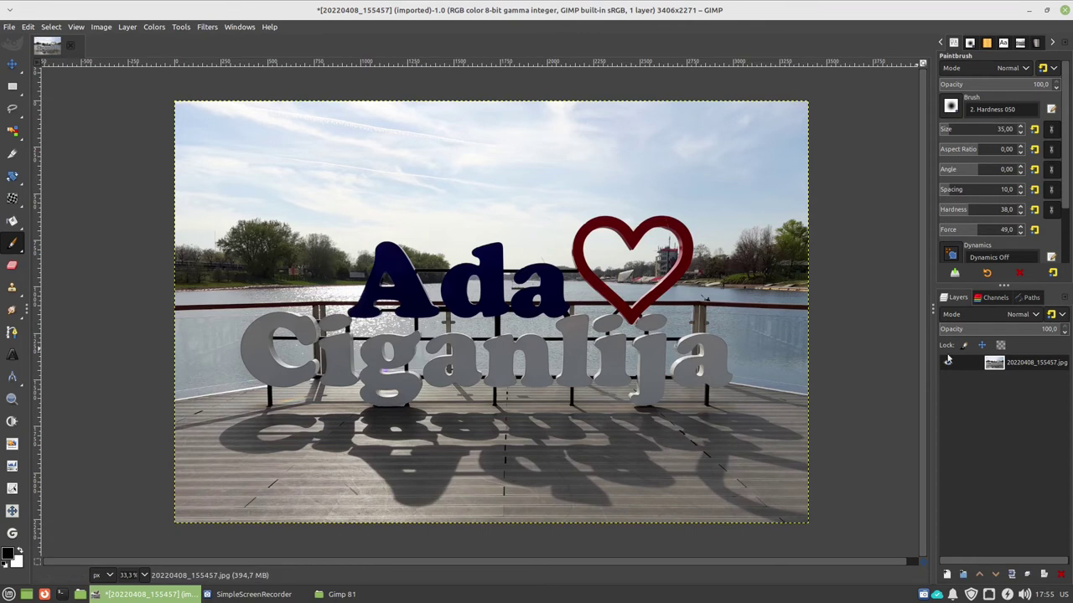
click(1011, 576)
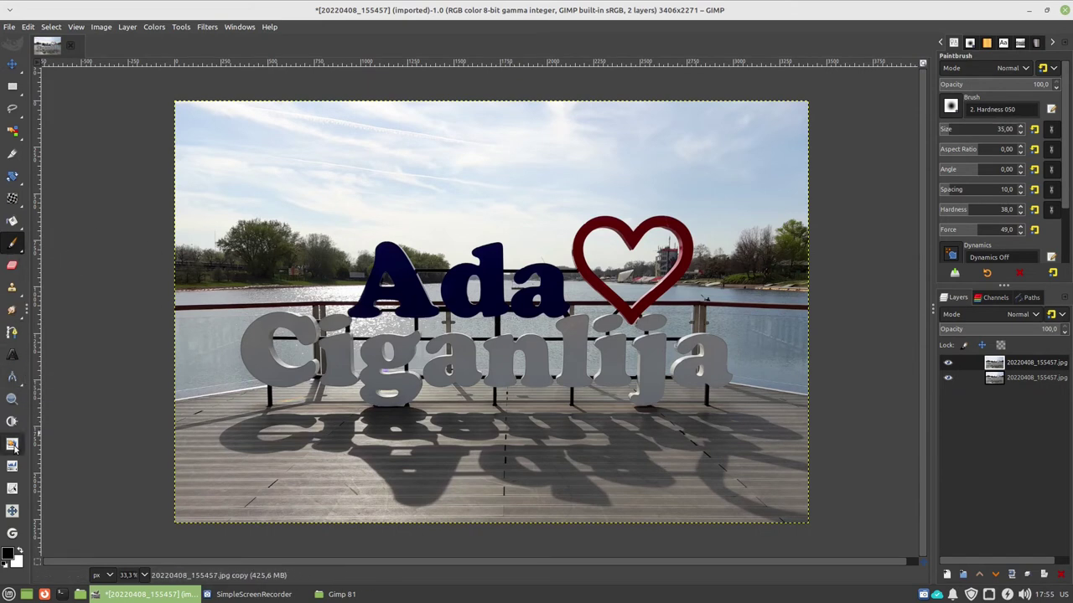
click(12, 488)
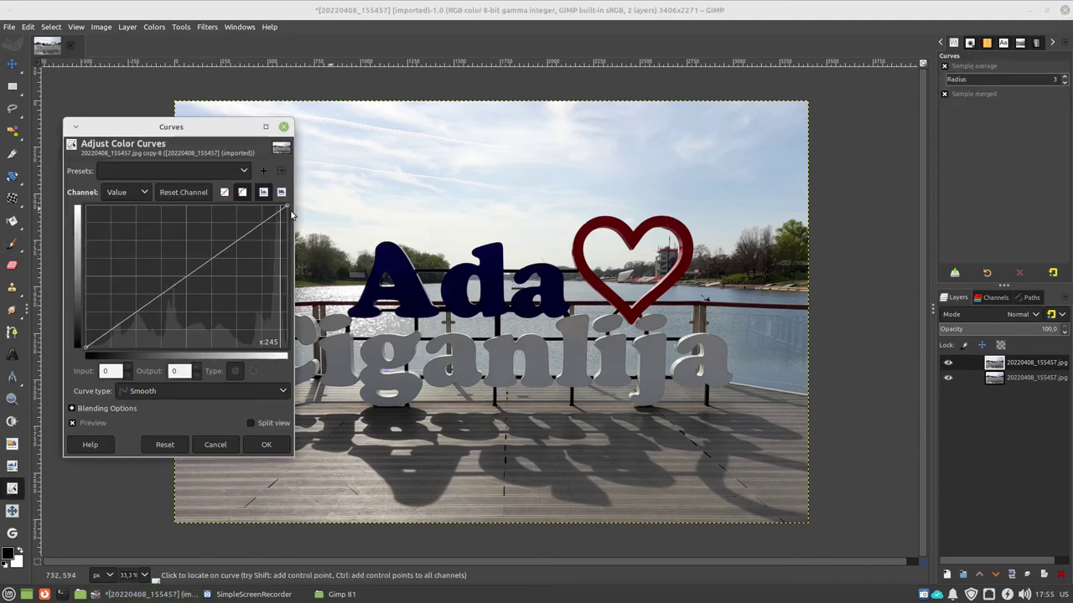
click(283, 127)
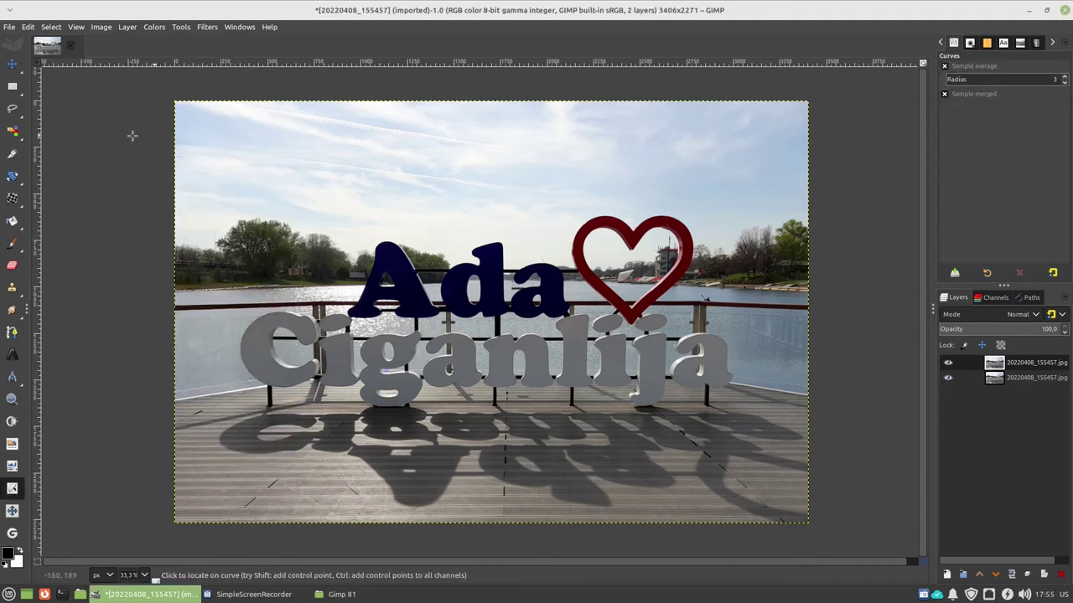
click(155, 28)
mouse_move(195, 245)
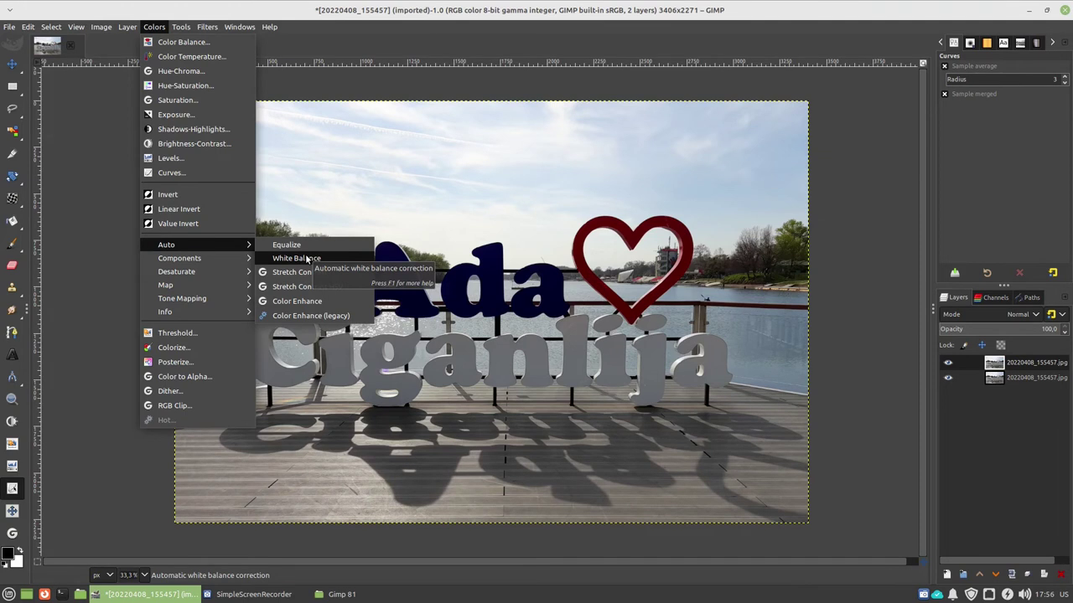
Discard the white-balanced copy and apply Auto Equalize to a fresh duplicate of the photo.
click(306, 259)
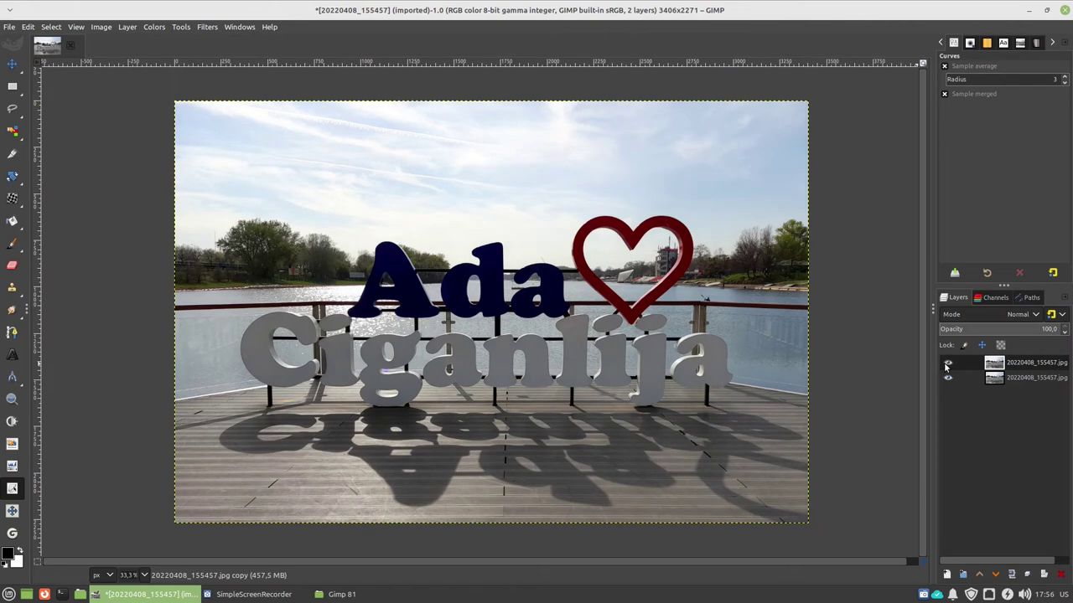
click(1061, 575)
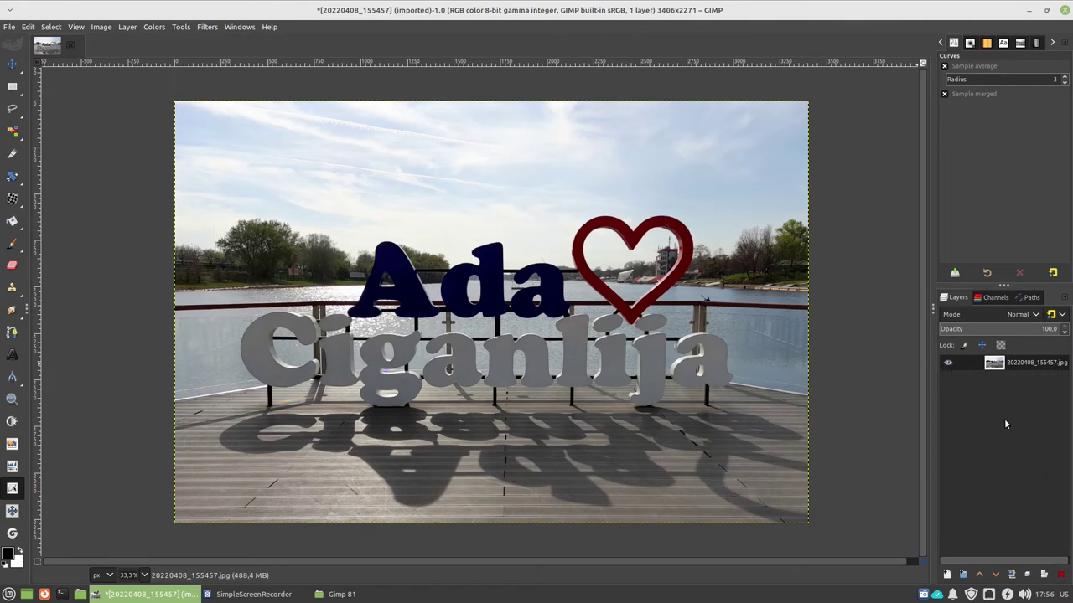
click(1013, 576)
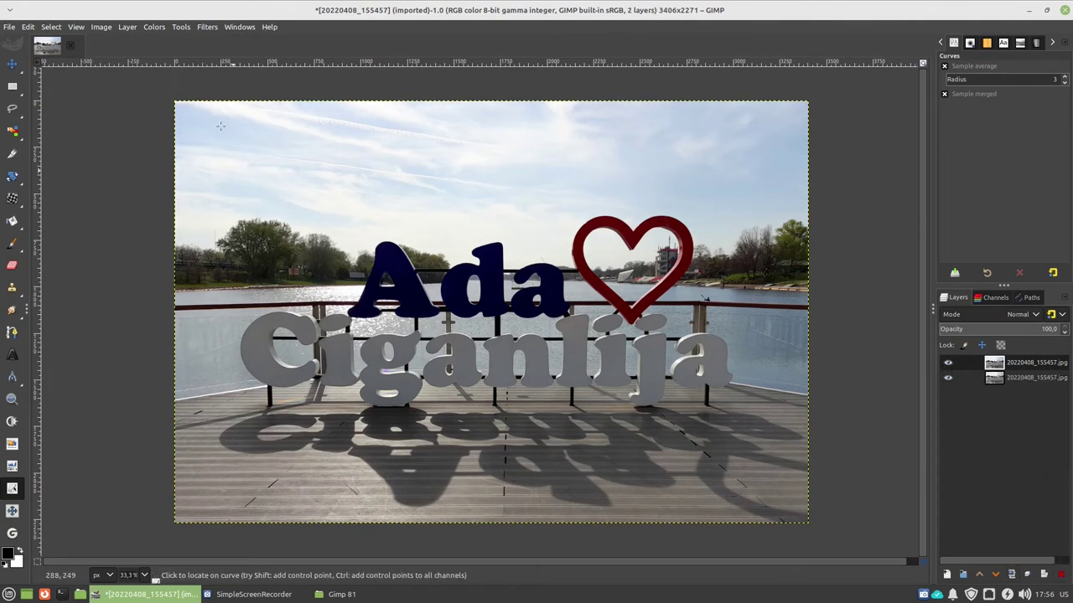
click(156, 28)
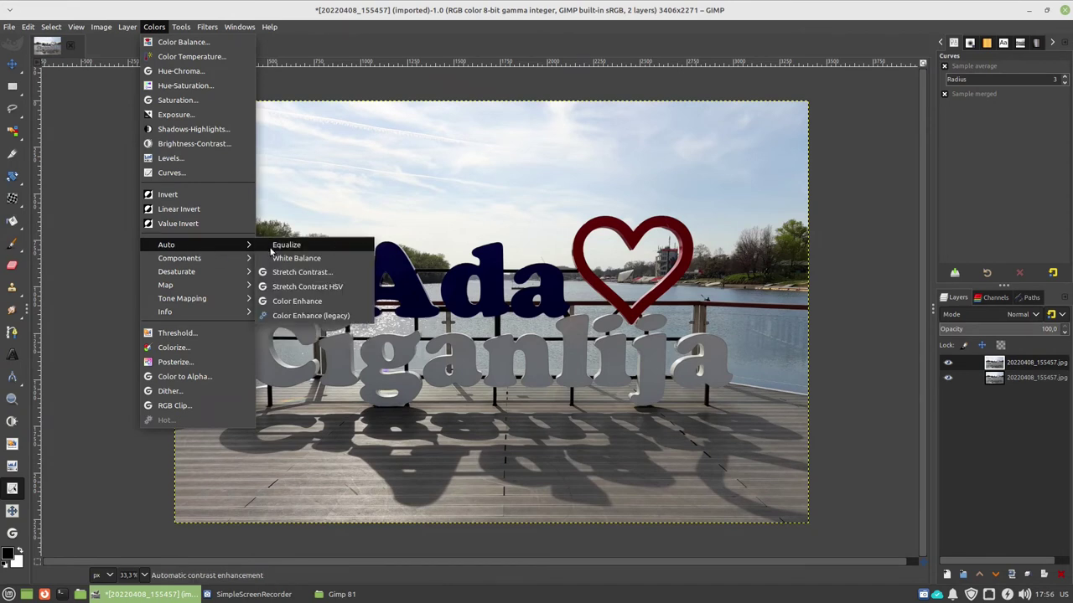
click(271, 247)
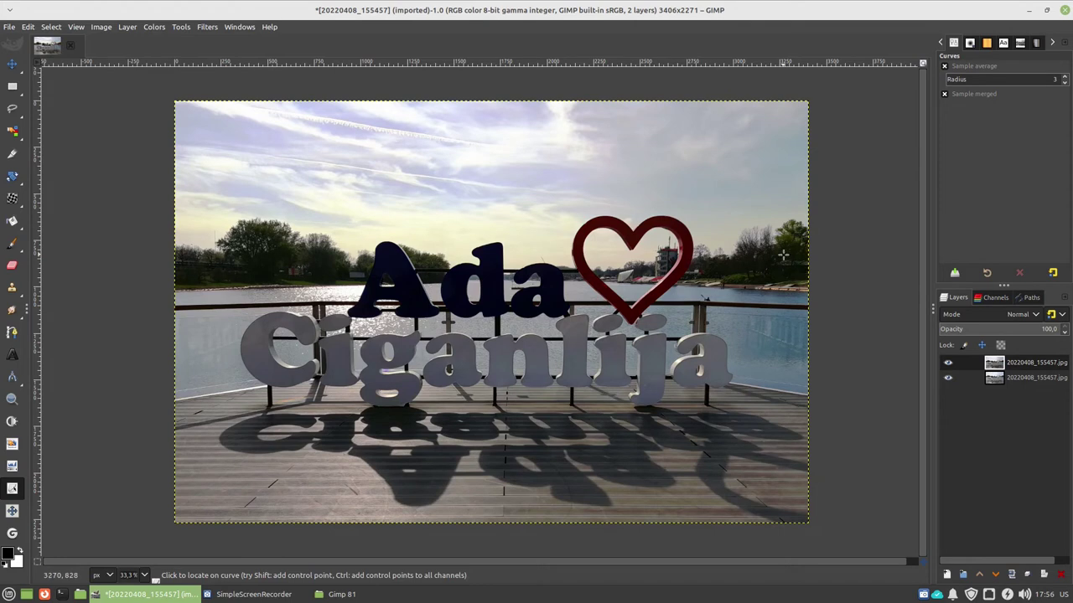
Toggle the equalized layer's visibility to compare it with the original photo.
click(948, 364)
click(949, 364)
click(948, 363)
click(948, 362)
click(948, 362)
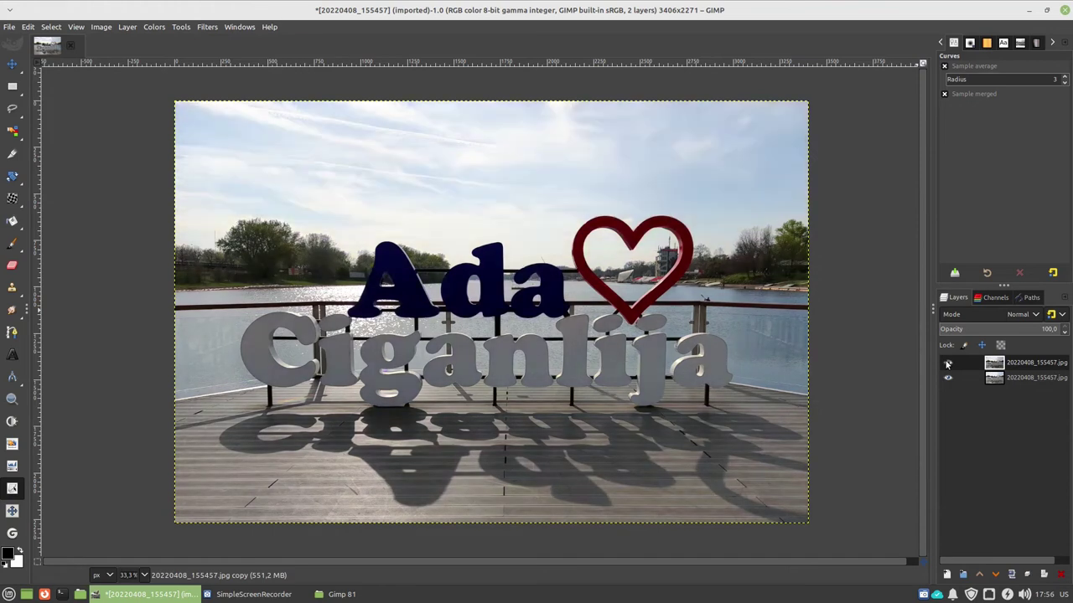
click(948, 363)
click(948, 362)
click(947, 363)
click(948, 363)
click(948, 363)
click(948, 363)
click(948, 363)
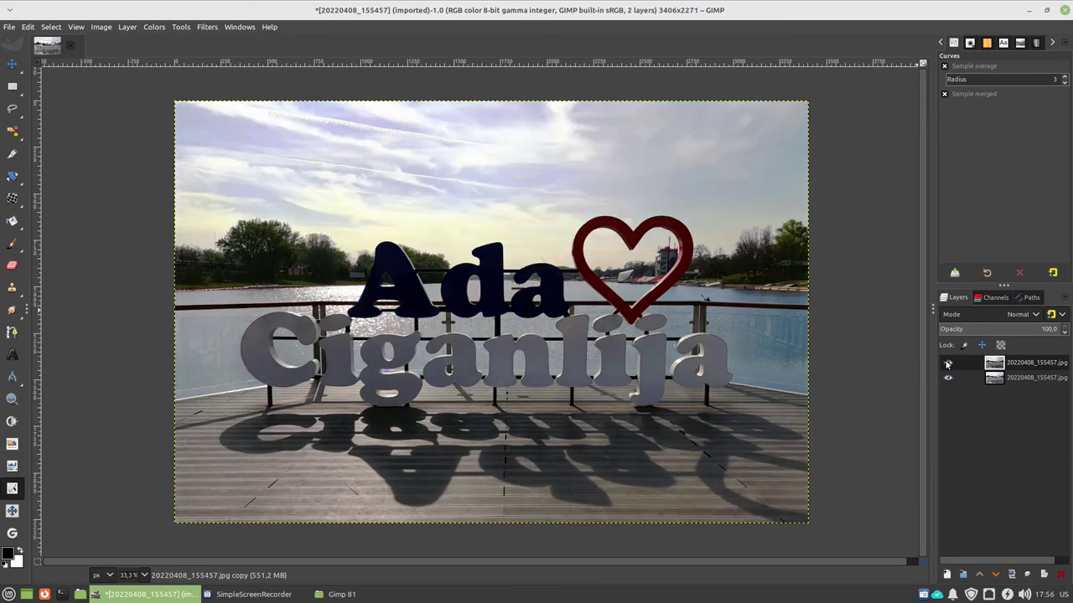
click(948, 363)
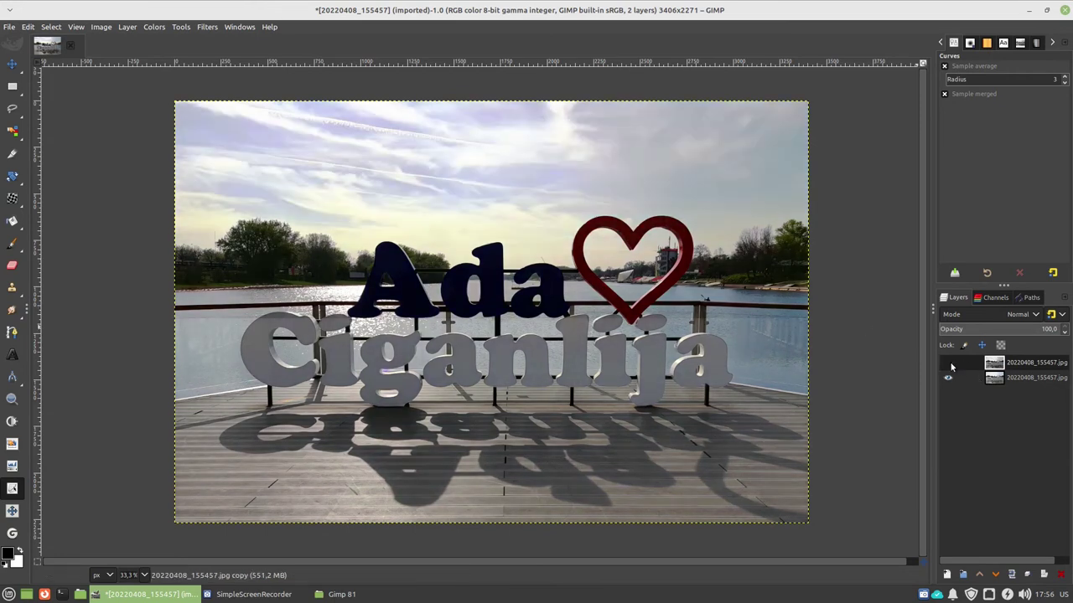
click(948, 363)
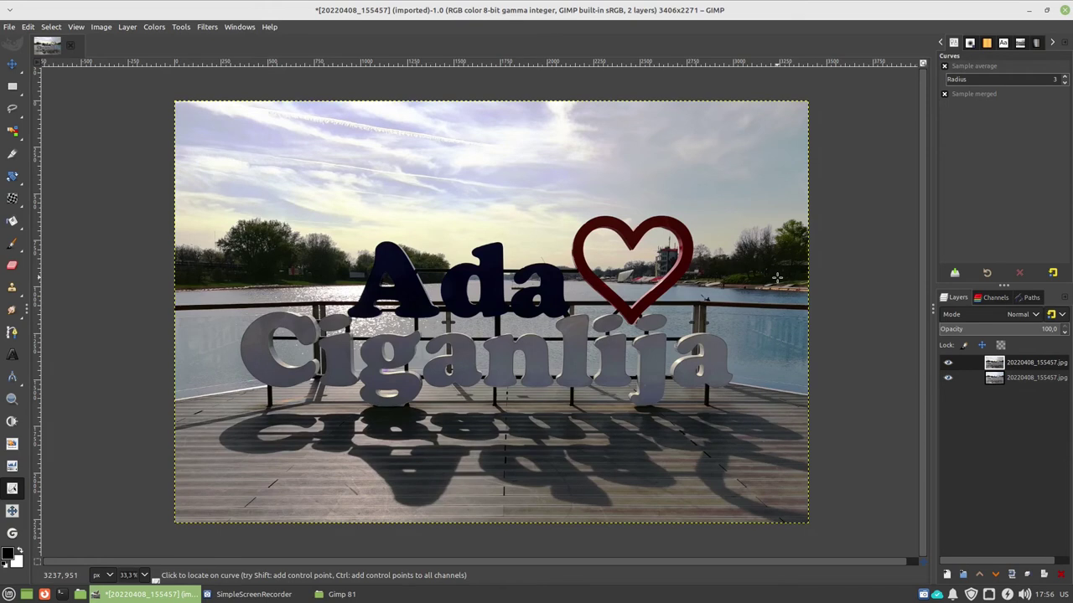
Add a black (full transparency) layer mask to the equalized top layer.
right_click(998, 367)
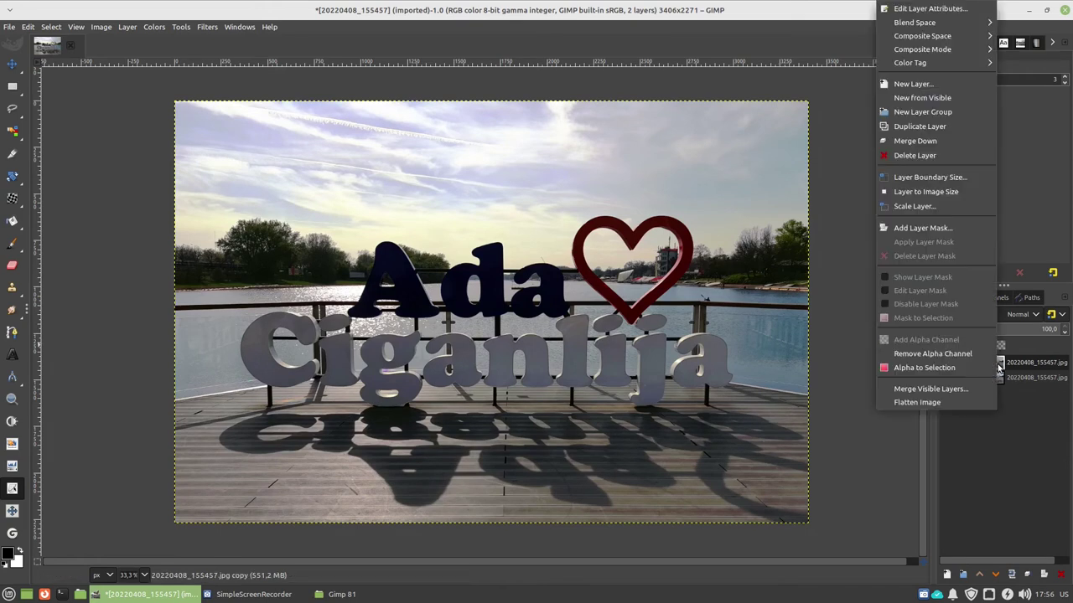
click(922, 228)
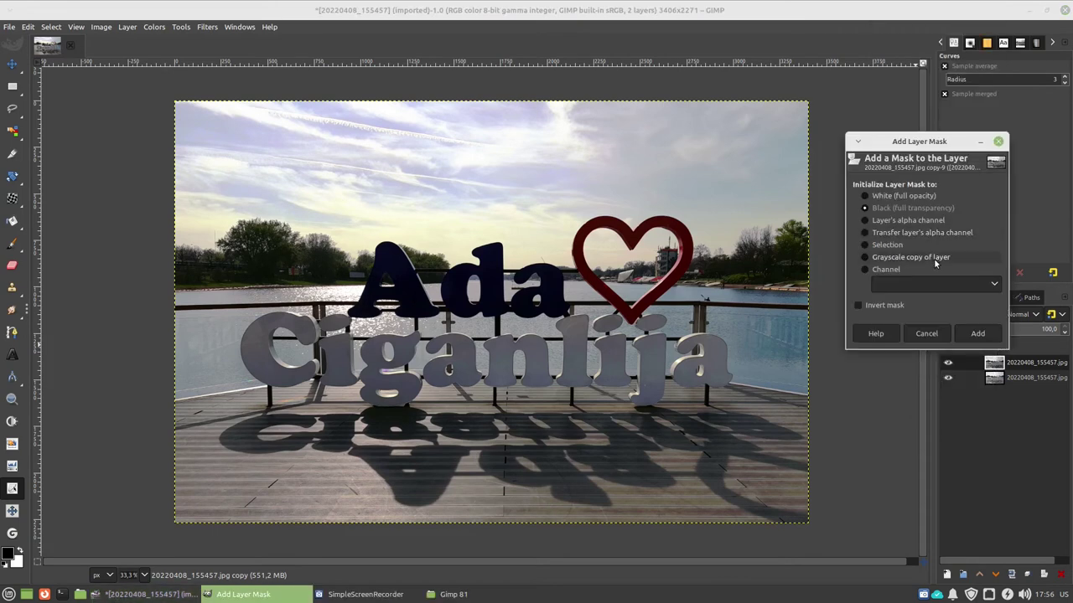
click(976, 334)
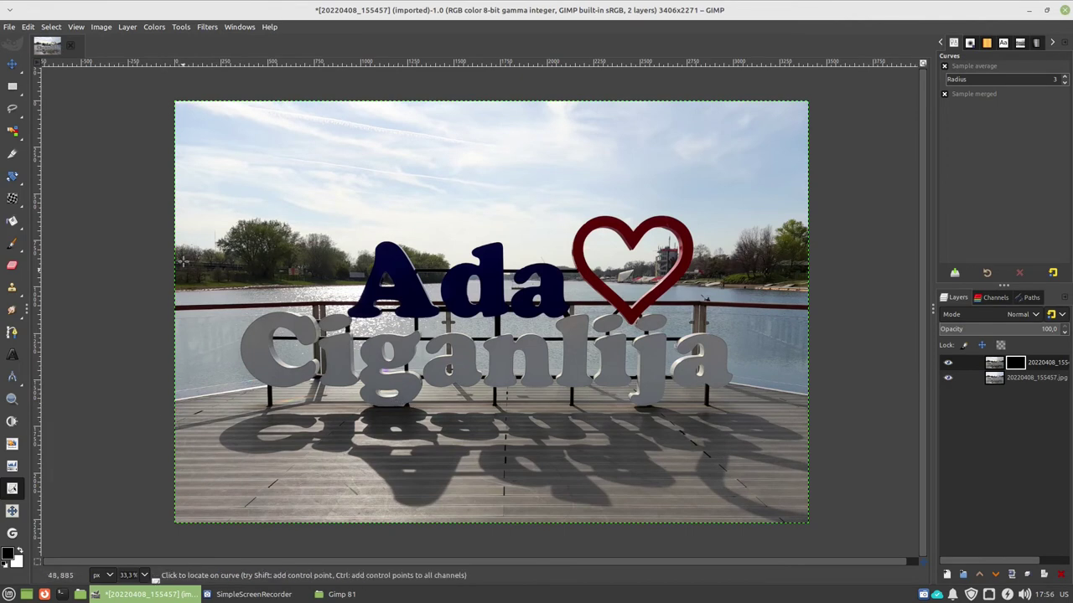
mouse_move(12, 242)
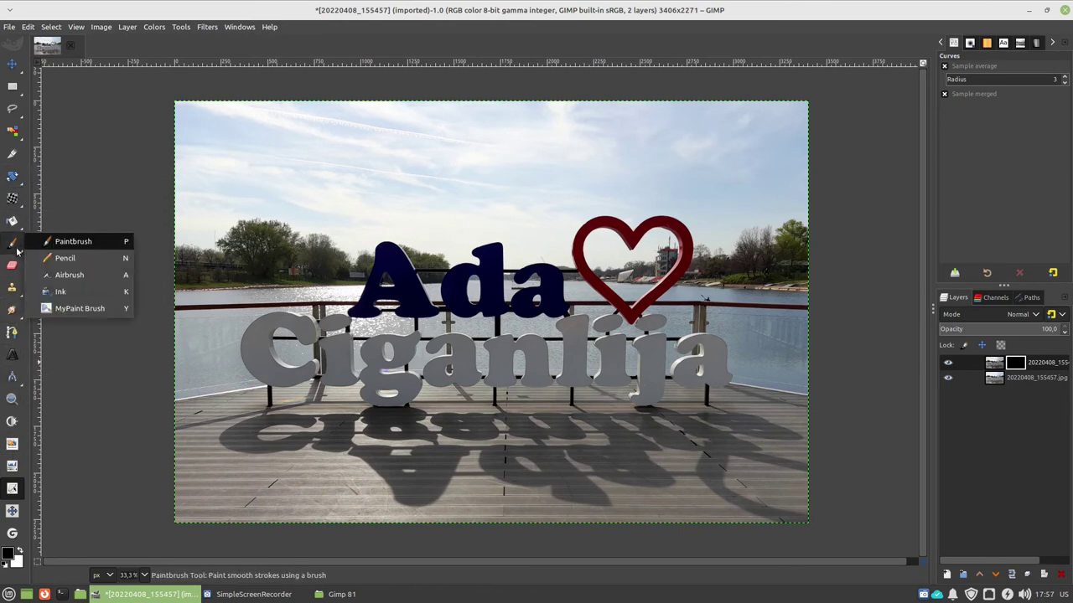
Paint white on the mask with an enlarged Hardness 075 brush to reveal the upper-left sky.
click(17, 249)
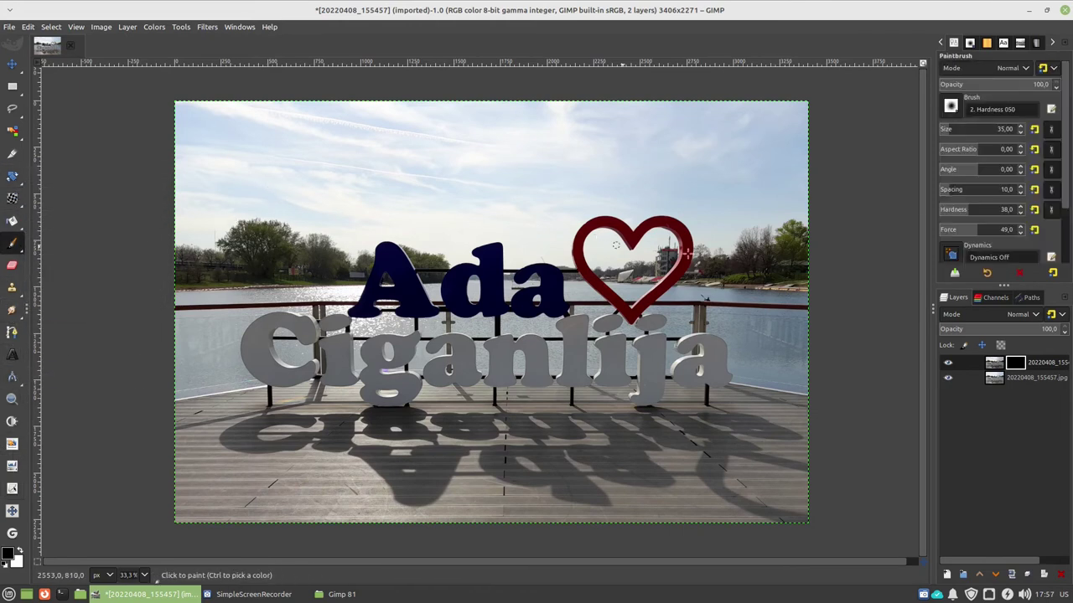
click(950, 107)
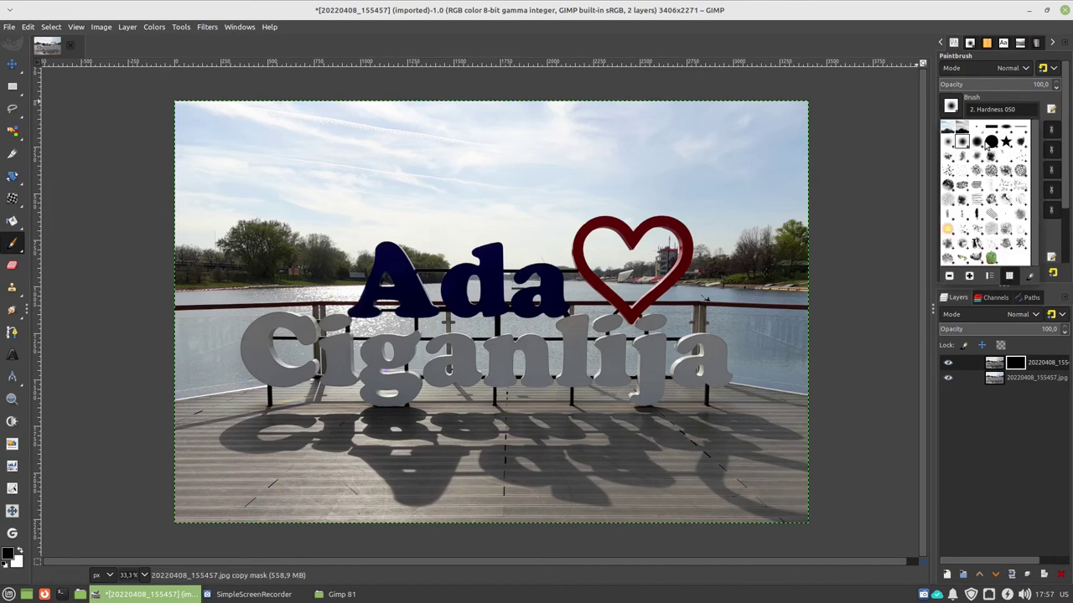
click(979, 144)
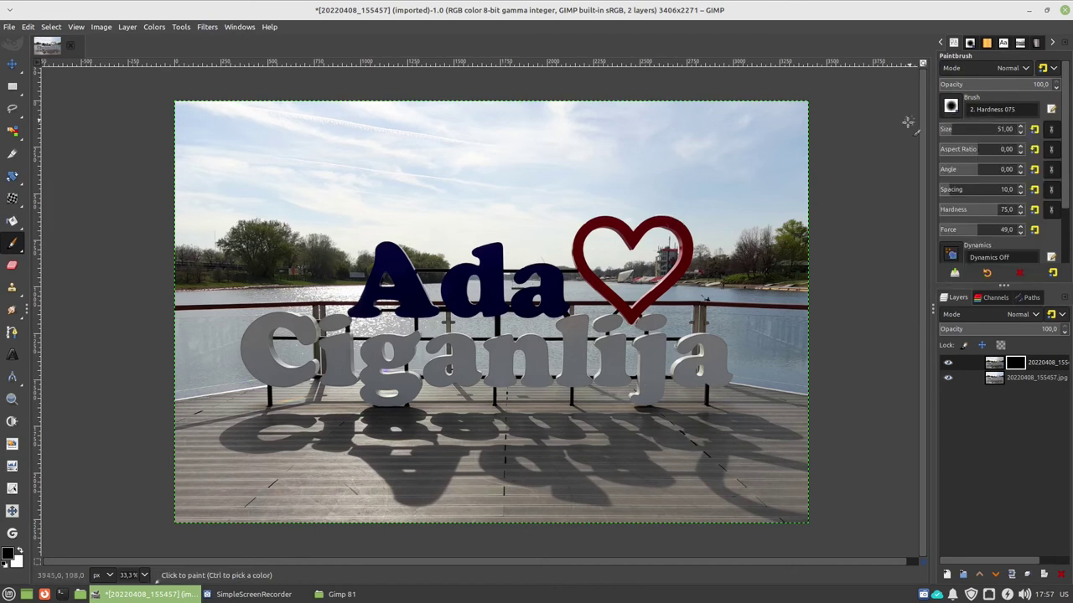
key(bracketright)
key(bracketright)
key(bracketright)
key(bracketright)
key(bracketright)
key(bracketright)
key(bracketright)
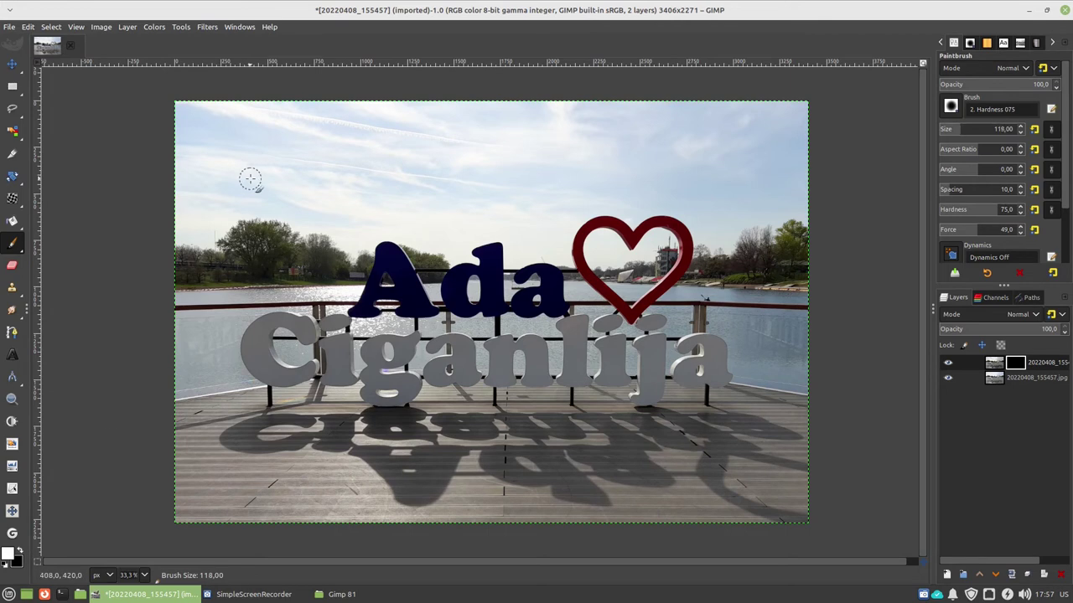
mouse_move(250, 175)
mouse_down()
mouse_move(338, 173)
mouse_move(203, 162)
mouse_move(335, 139)
mouse_move(228, 120)
mouse_move(355, 98)
mouse_move(565, 103)
mouse_move(385, 130)
mouse_move(671, 113)
mouse_move(796, 126)
mouse_move(604, 150)
mouse_move(620, 165)
mouse_move(826, 182)
mouse_move(514, 186)
mouse_move(575, 143)
mouse_move(347, 160)
mouse_move(467, 172)
mouse_move(321, 190)
mouse_move(491, 196)
mouse_move(284, 201)
mouse_move(307, 186)
mouse_up()
key(bracketright)
key(bracketright)
key(bracketright)
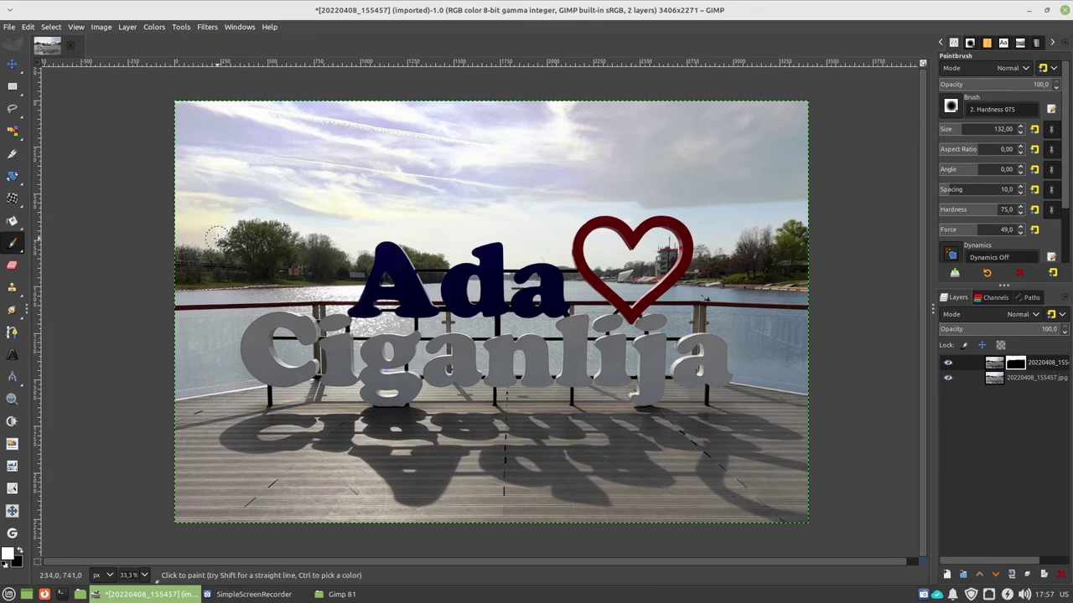
ctrl+scroll(218, 243, up, 2)
ctrl+scroll(305, 276, up, 1)
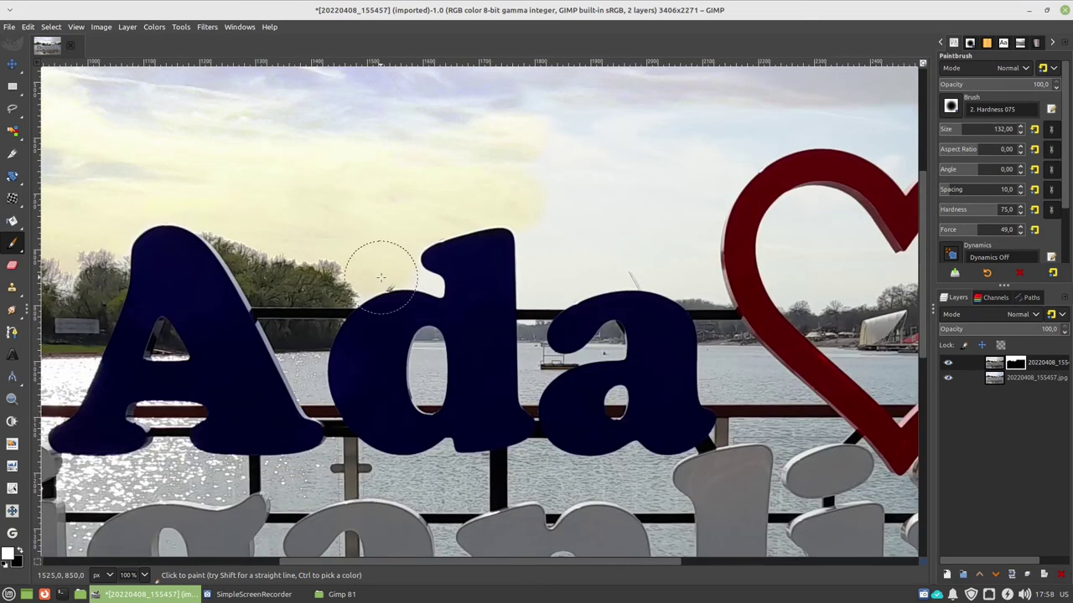
Reveal the dramatic sky between Ada and the heart and inside its upper lobe.
mouse_move(531, 207)
mouse_down()
mouse_move(543, 278)
mouse_move(585, 275)
mouse_move(618, 248)
mouse_move(573, 239)
mouse_move(569, 167)
mouse_move(495, 143)
mouse_move(747, 120)
mouse_move(756, 133)
mouse_move(702, 180)
mouse_move(687, 241)
mouse_move(676, 211)
mouse_move(628, 206)
mouse_move(682, 268)
mouse_up()
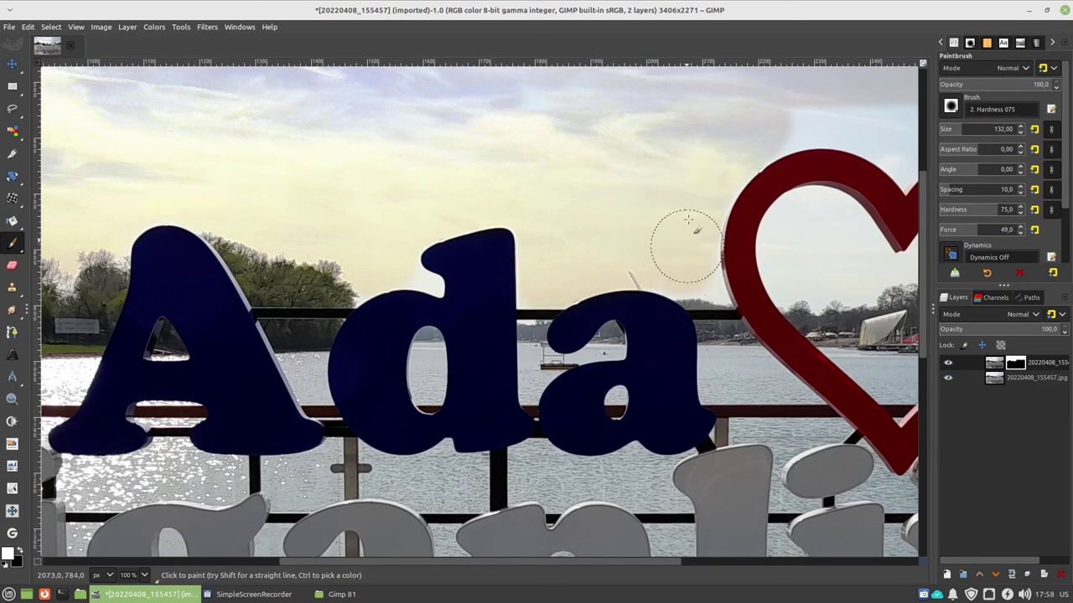
scroll(675, 180, up, 2)
scroll(587, 184, right, 5)
mouse_move(501, 191)
mouse_down()
mouse_move(462, 192)
mouse_move(479, 186)
mouse_move(426, 211)
mouse_move(461, 210)
mouse_move(433, 210)
mouse_move(497, 187)
mouse_move(569, 207)
mouse_up()
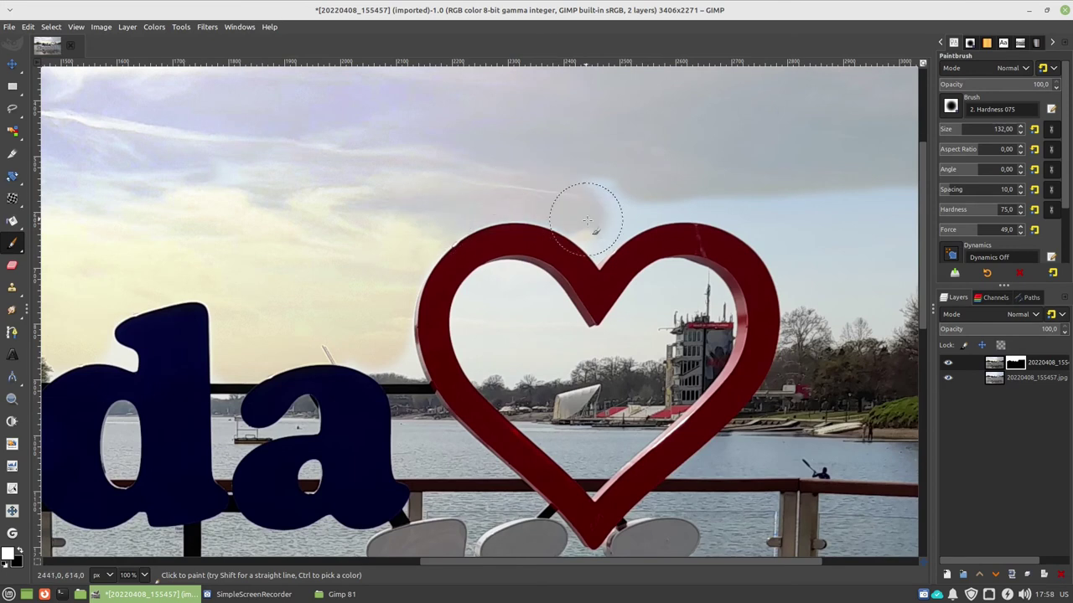
key(3)
key(bracketleft)
scroll(538, 227, right, 5)
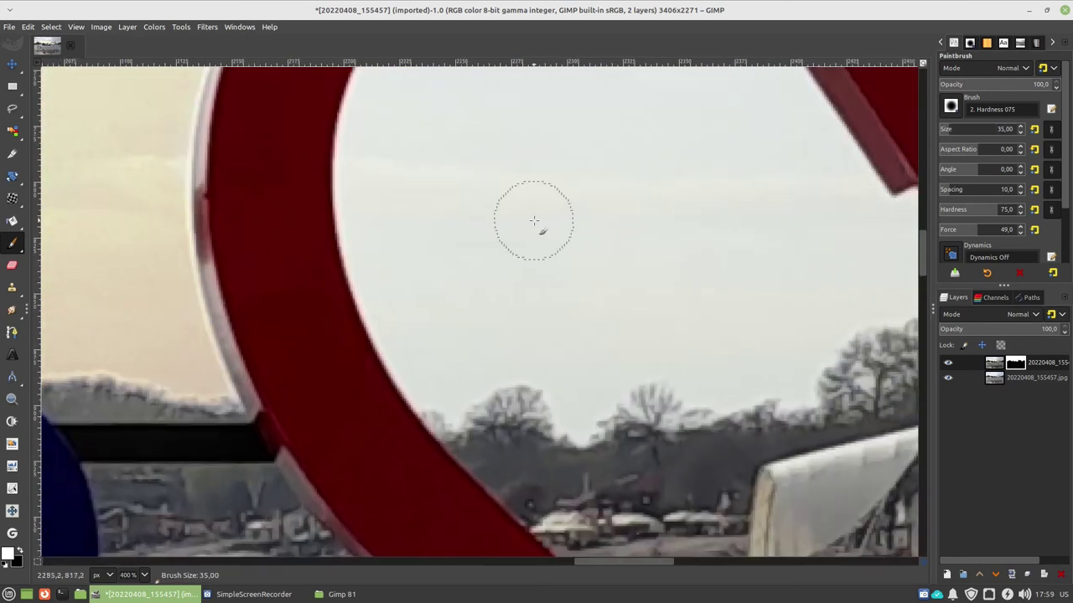
scroll(470, 192, right, 3)
scroll(470, 192, up, 3)
scroll(462, 221, up, 3)
mouse_move(449, 142)
mouse_down()
mouse_move(383, 143)
mouse_move(316, 179)
mouse_move(259, 256)
mouse_move(227, 347)
mouse_move(263, 360)
mouse_move(290, 335)
mouse_move(347, 347)
mouse_move(378, 389)
mouse_move(383, 364)
mouse_move(462, 343)
mouse_move(588, 347)
mouse_move(634, 283)
mouse_up()
Extend the mask along the heart's inner top and the building's left edge.
scroll(243, 298, down, 5)
scroll(243, 297, right, 2)
scroll(634, 283, up, 5)
scroll(634, 282, left, 3)
mouse_move(388, 288)
mouse_down()
mouse_move(376, 199)
mouse_move(455, 138)
mouse_move(538, 146)
mouse_move(628, 216)
mouse_up()
scroll(301, 497, right, 10)
scroll(301, 497, down, 5)
mouse_move(431, 287)
mouse_down()
mouse_move(377, 355)
mouse_move(398, 359)
mouse_move(399, 381)
mouse_move(431, 374)
mouse_up()
mouse_move(443, 392)
mouse_down()
mouse_move(407, 383)
mouse_move(388, 416)
mouse_move(403, 479)
mouse_move(345, 423)
mouse_move(246, 362)
mouse_move(330, 424)
mouse_move(202, 469)
mouse_move(330, 445)
mouse_move(369, 470)
mouse_move(191, 457)
mouse_move(229, 471)
mouse_up()
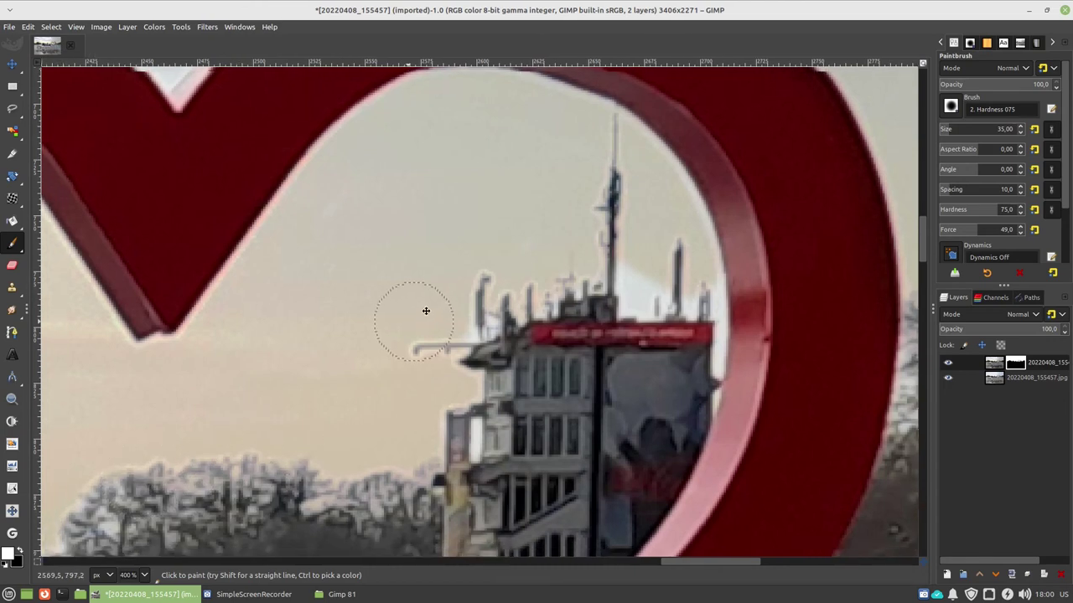
Shrink the brush, then duplicate the original photo layer for a third layer.
scroll(421, 304, down, 3)
scroll(371, 299, left, 3)
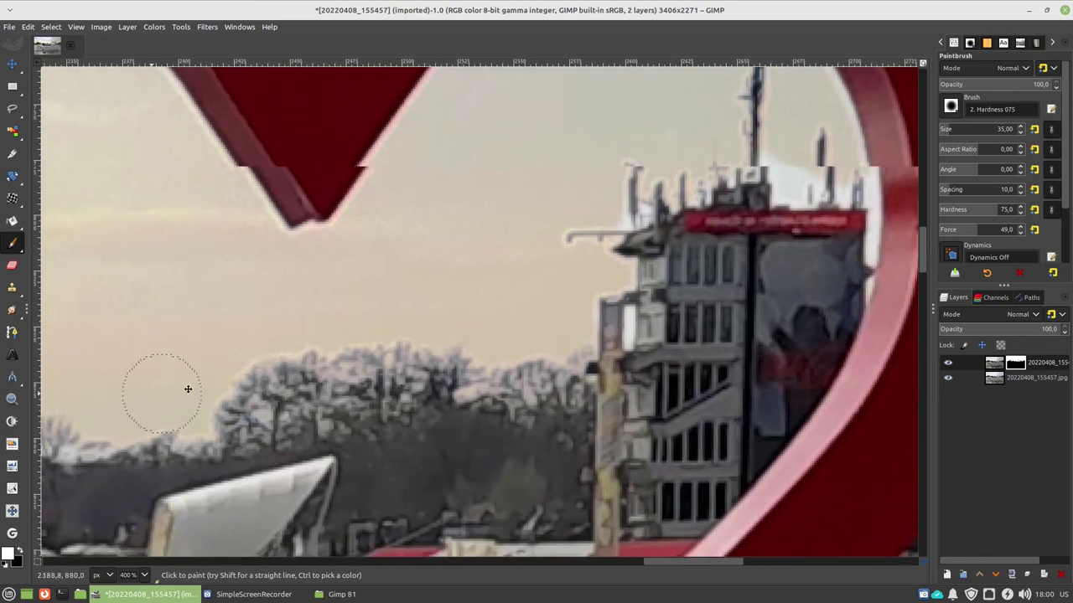
scroll(287, 371, left, 3)
scroll(287, 372, down, 1)
scroll(186, 379, right, 4)
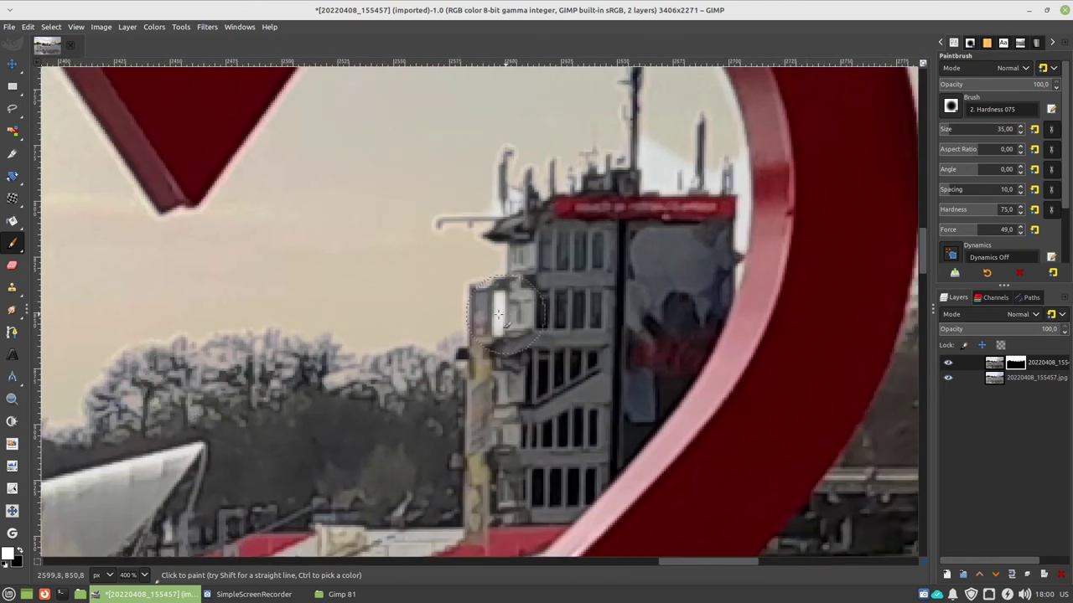
scroll(251, 351, right, 4)
scroll(352, 294, up, 2)
key(bracketleft)
key(bracketleft)
key(bracketleft)
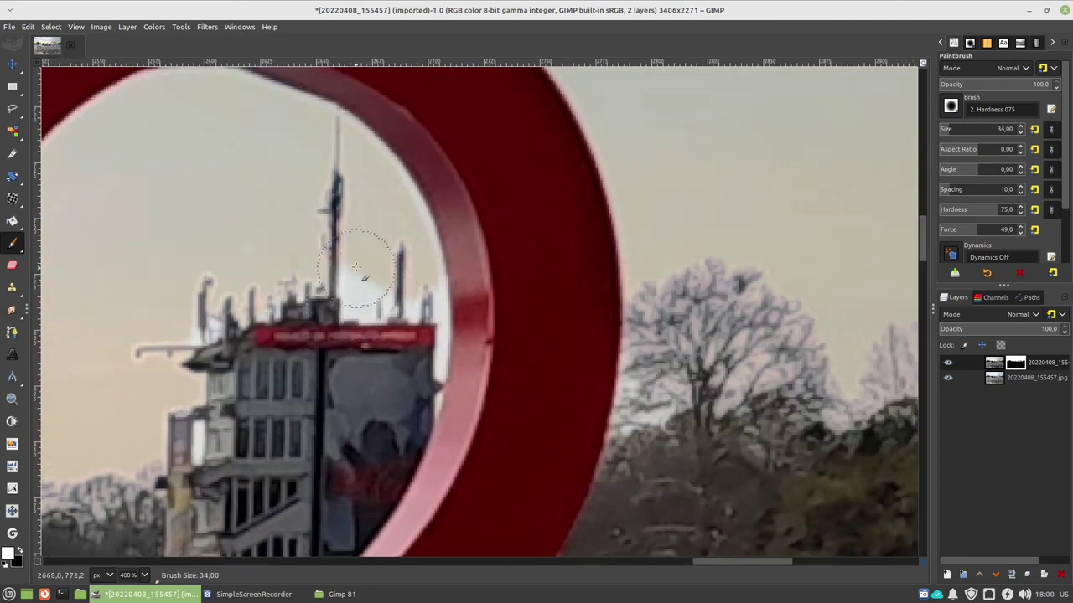
scroll(352, 289, down, 2)
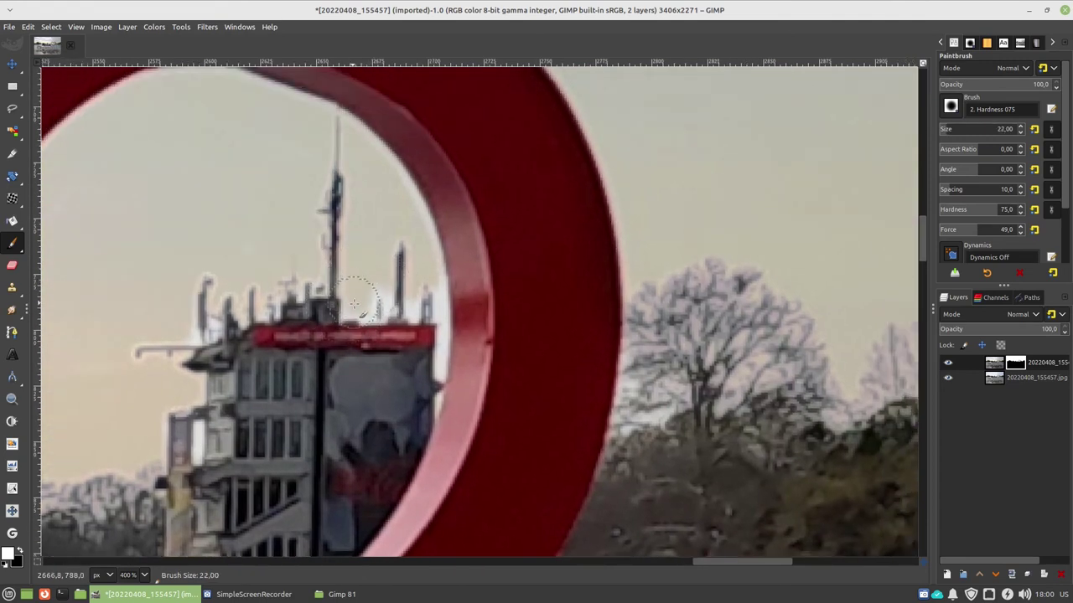
key(bracketleft)
key(bracketleft)
key(bracketleft)
scroll(412, 266, down, 3)
scroll(411, 267, down, 1)
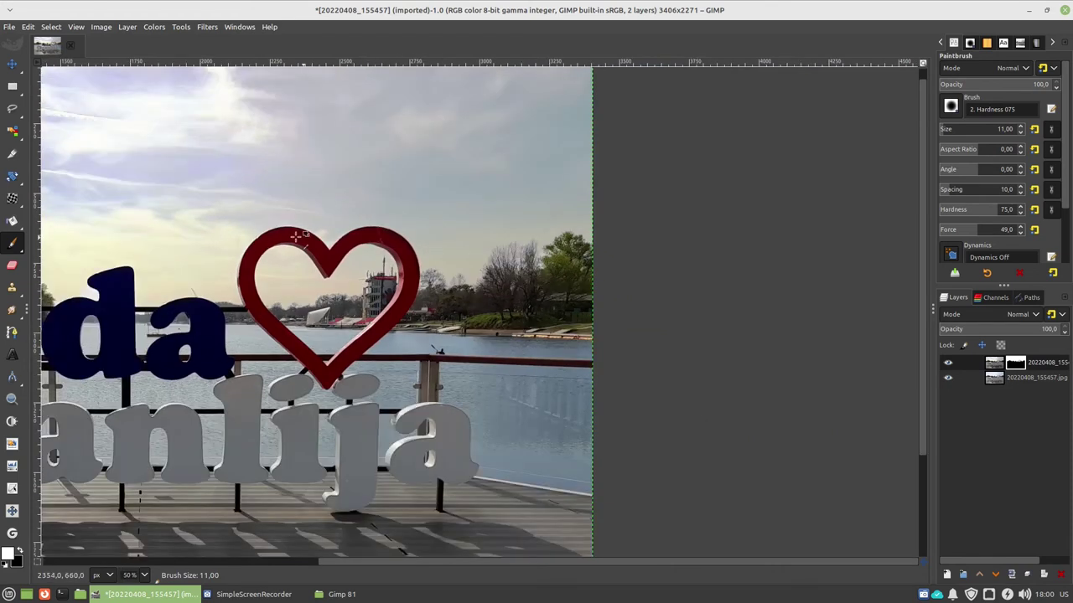
scroll(277, 239, left, 5)
scroll(352, 216, down, 1)
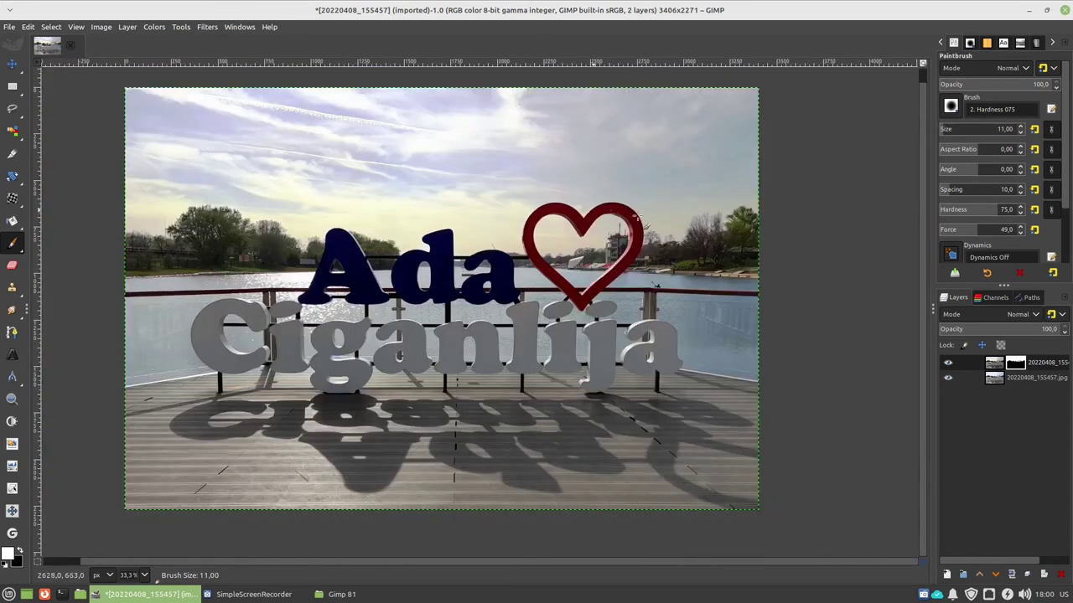
click(1000, 380)
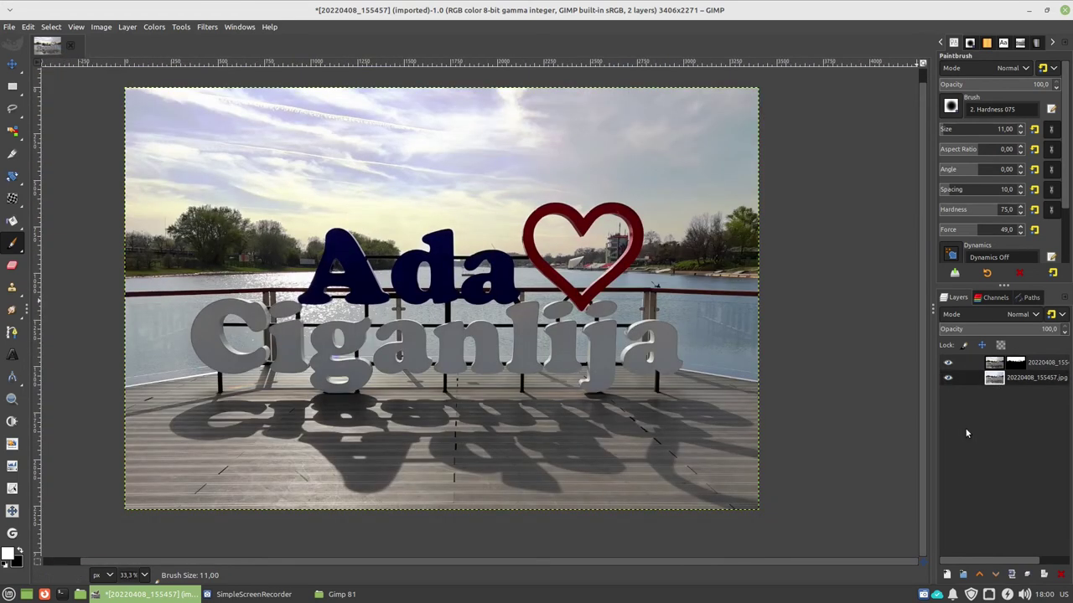
click(1011, 574)
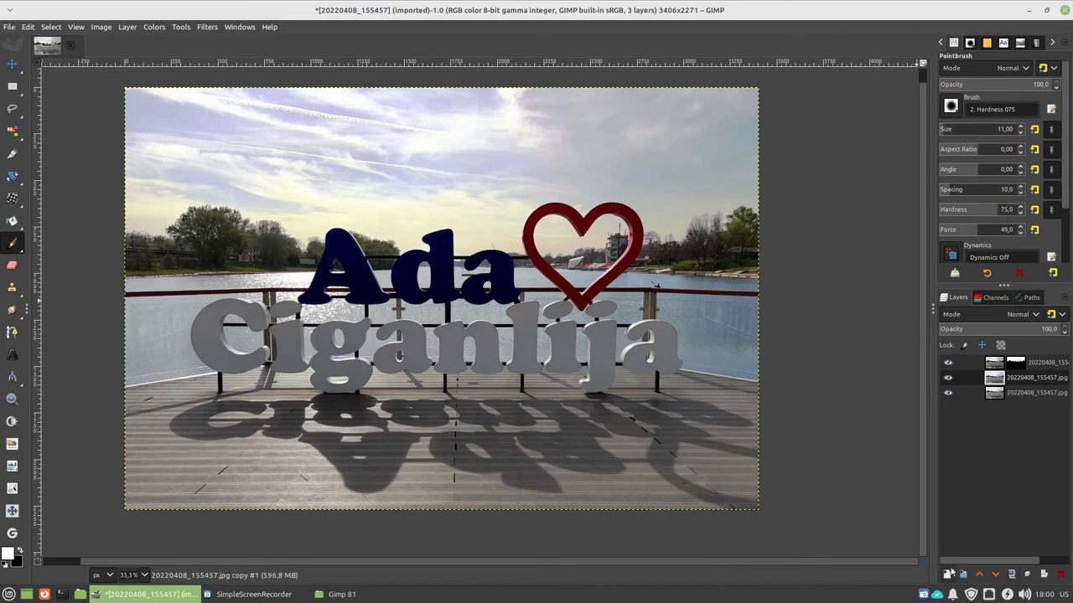
Raise the unblended copy to the top and toggle layers to compare the sky blend.
click(979, 574)
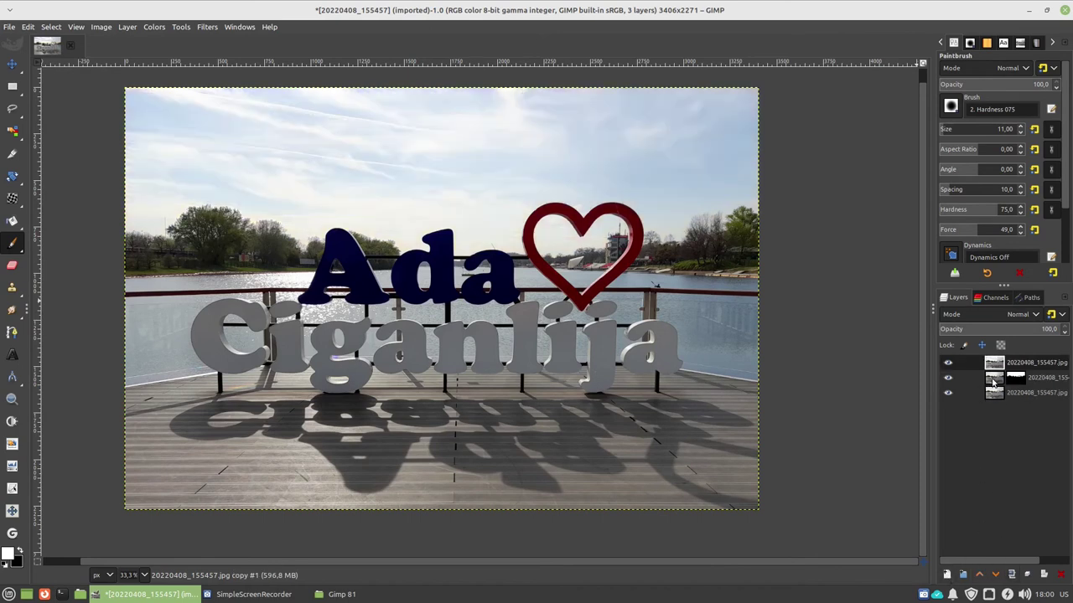
click(949, 363)
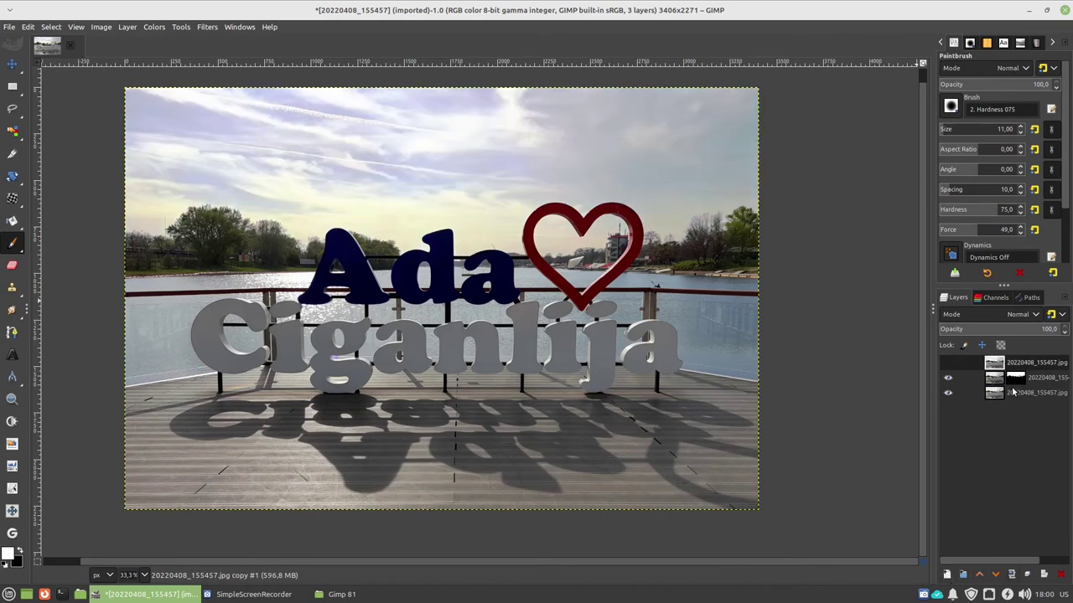
click(999, 382)
click(948, 379)
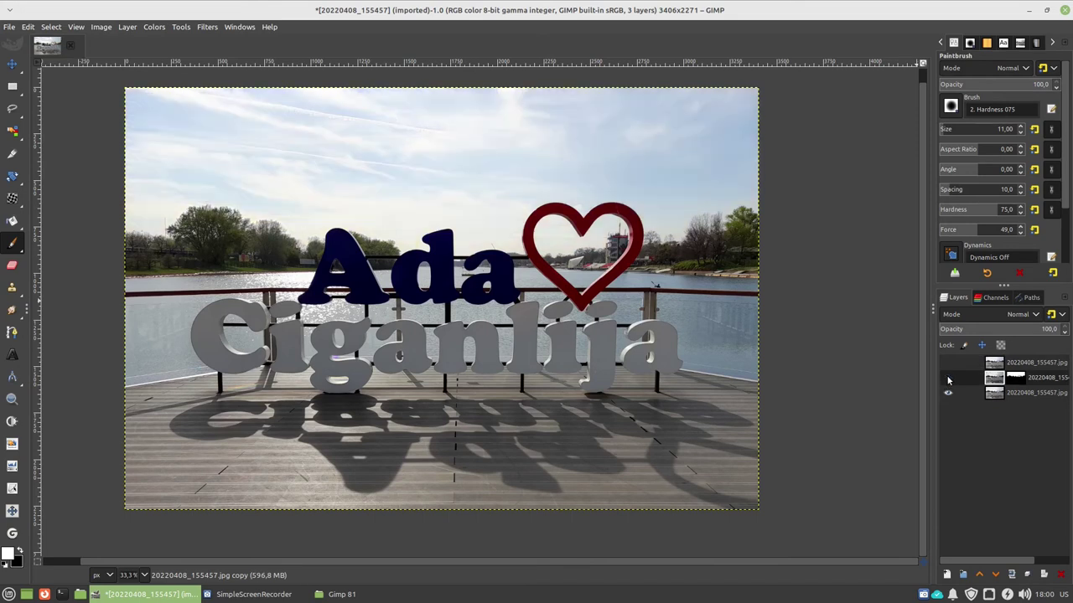
click(948, 379)
click(948, 379)
click(948, 379)
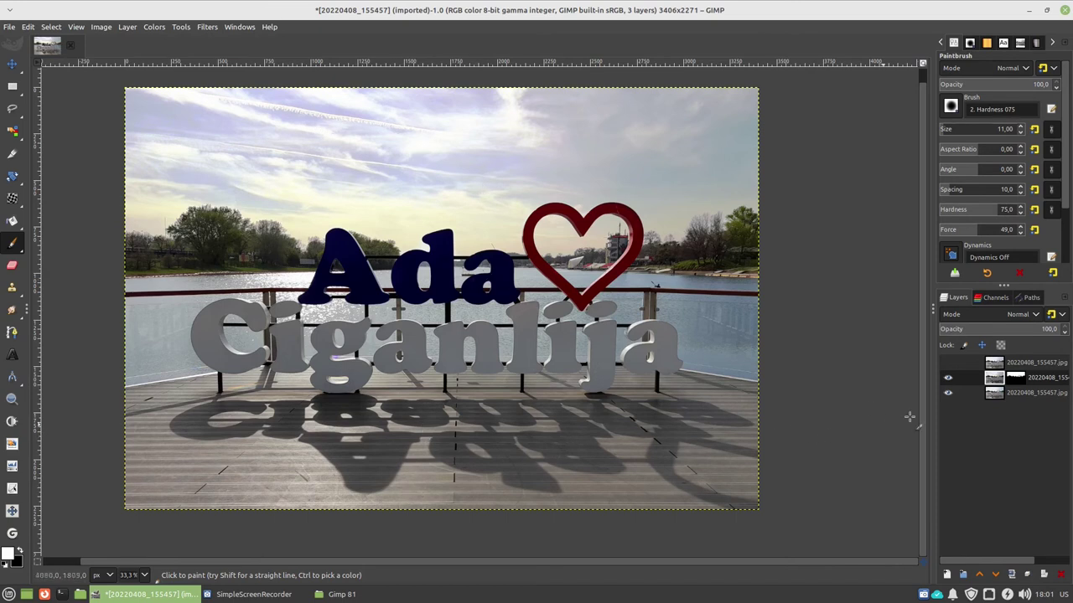
click(948, 362)
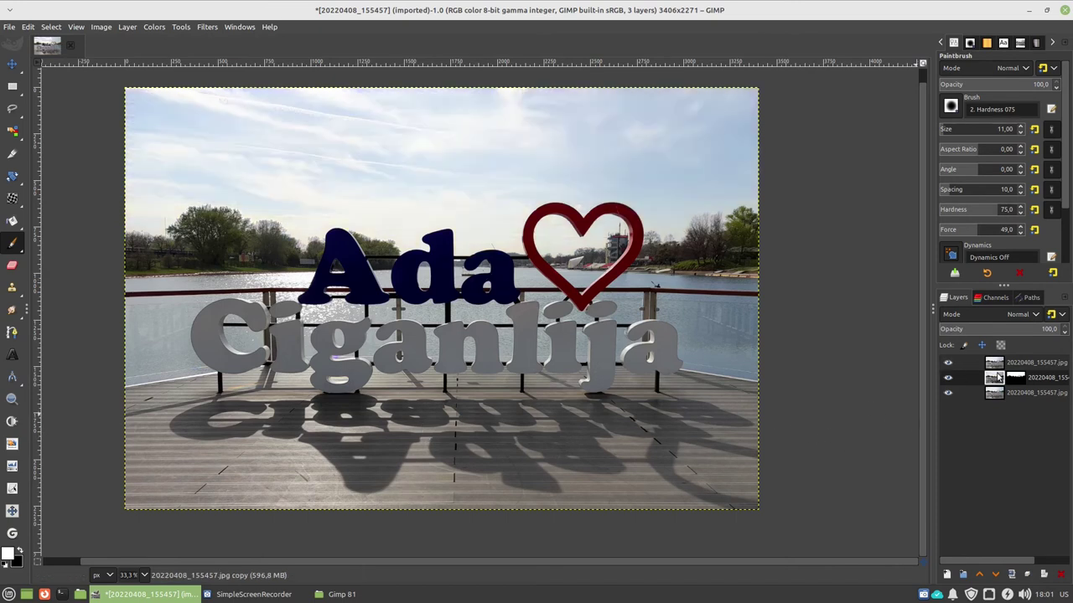
Start a Curves adjustment on the top copy layer.
click(996, 368)
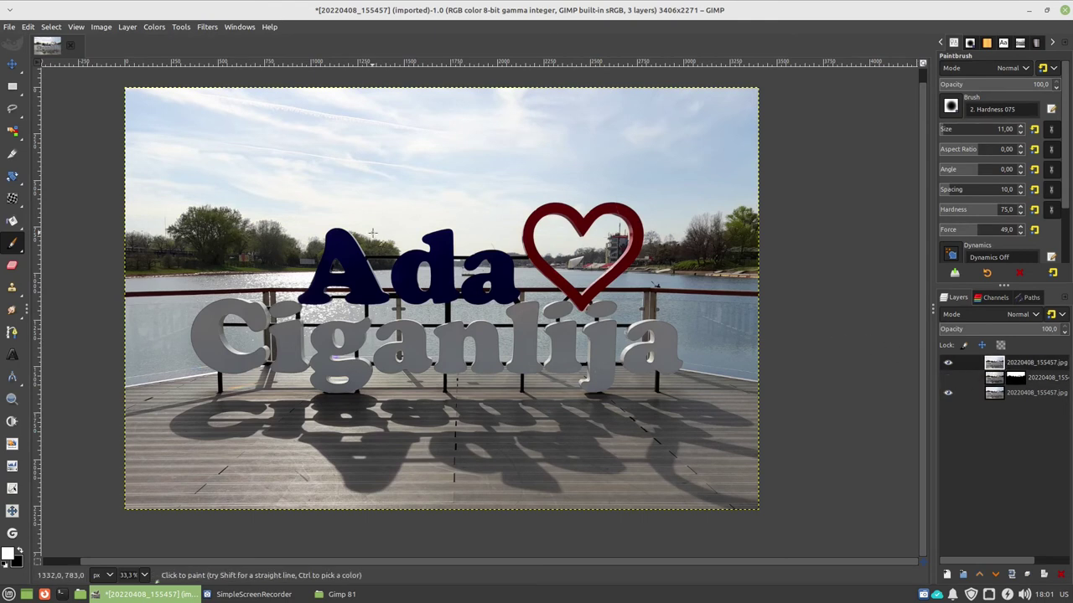
click(12, 488)
click(442, 203)
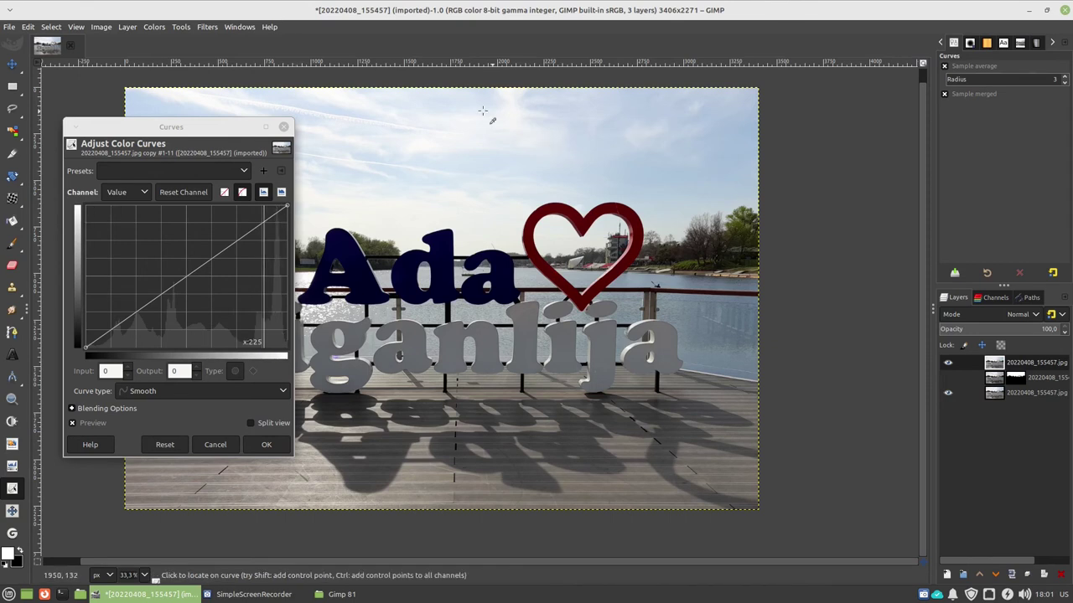
Shape the tone curve by lifting its bright end and pulling the midtones down.
drag(227, 129, 805, 151)
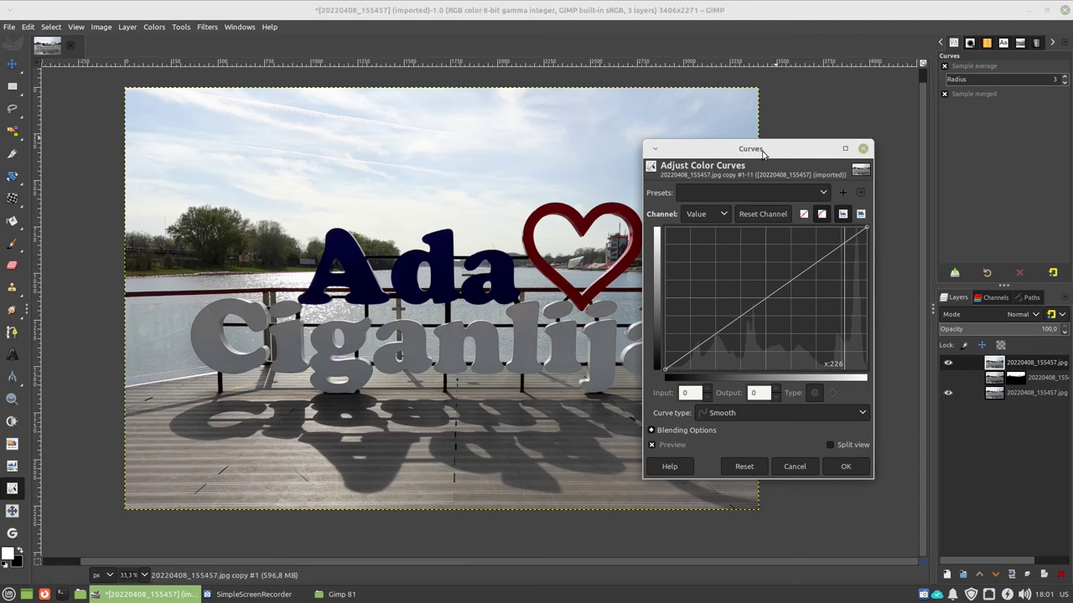
drag(754, 148, 279, 212)
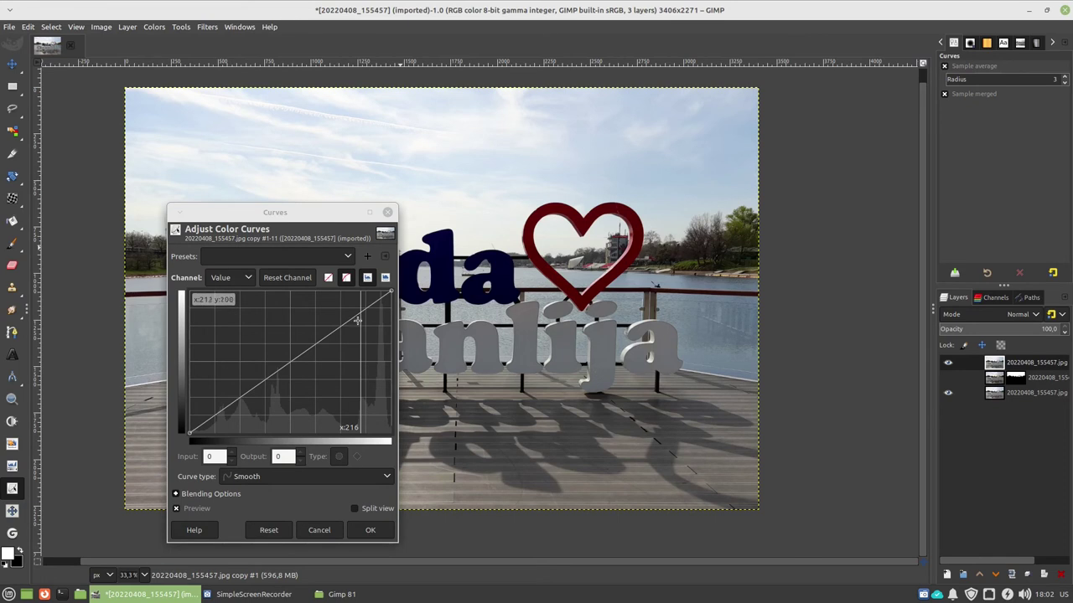
drag(365, 308, 365, 299)
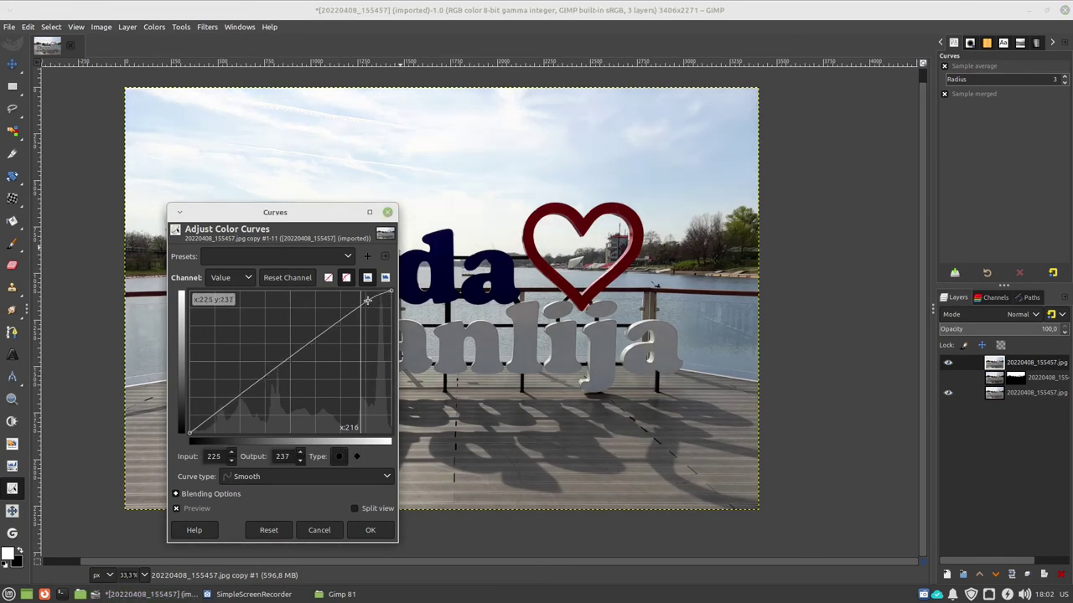
drag(293, 352, 343, 325)
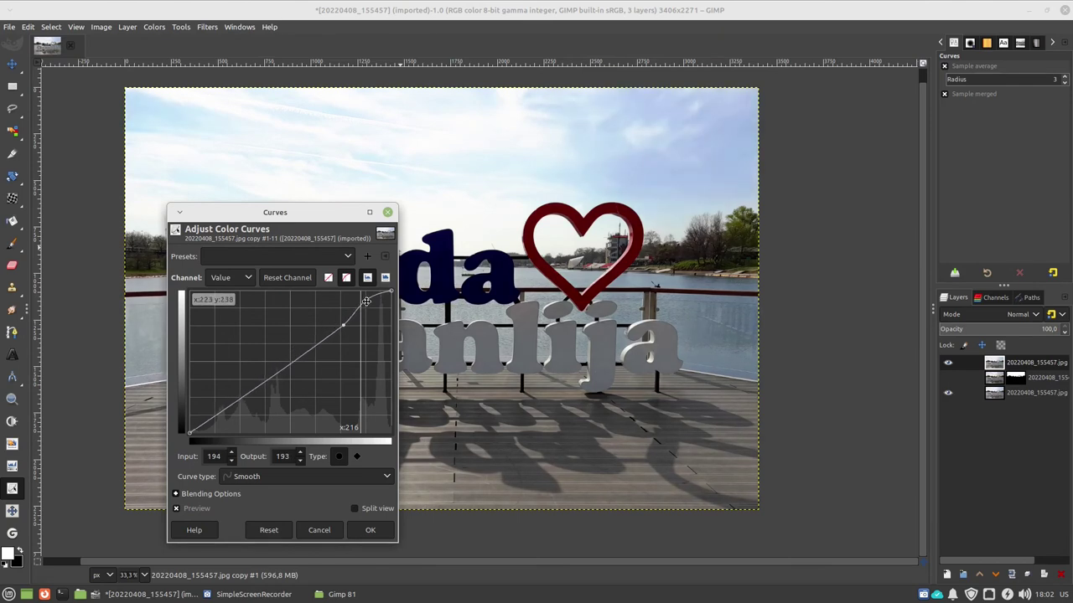
mouse_move(363, 300)
mouse_down()
mouse_move(374, 321)
mouse_move(364, 306)
mouse_up()
mouse_move(372, 299)
mouse_down()
mouse_move(371, 314)
mouse_move(324, 358)
mouse_up()
drag(370, 313, 374, 314)
Refine the S-curve to a 174→134 midtone point with raised highlights.
click(324, 358)
drag(292, 220, 677, 218)
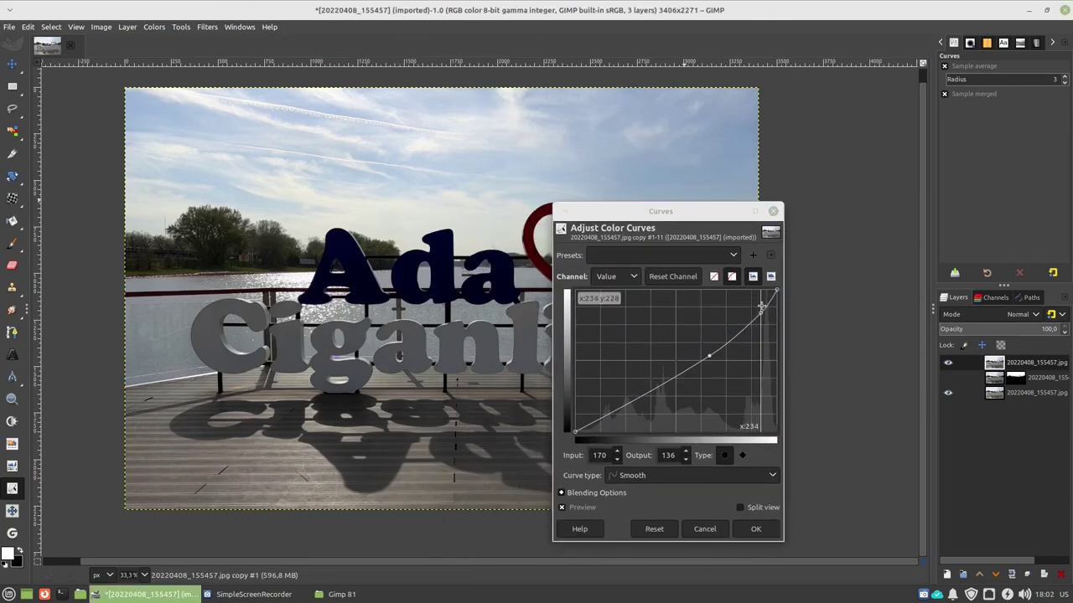
drag(763, 312, 756, 297)
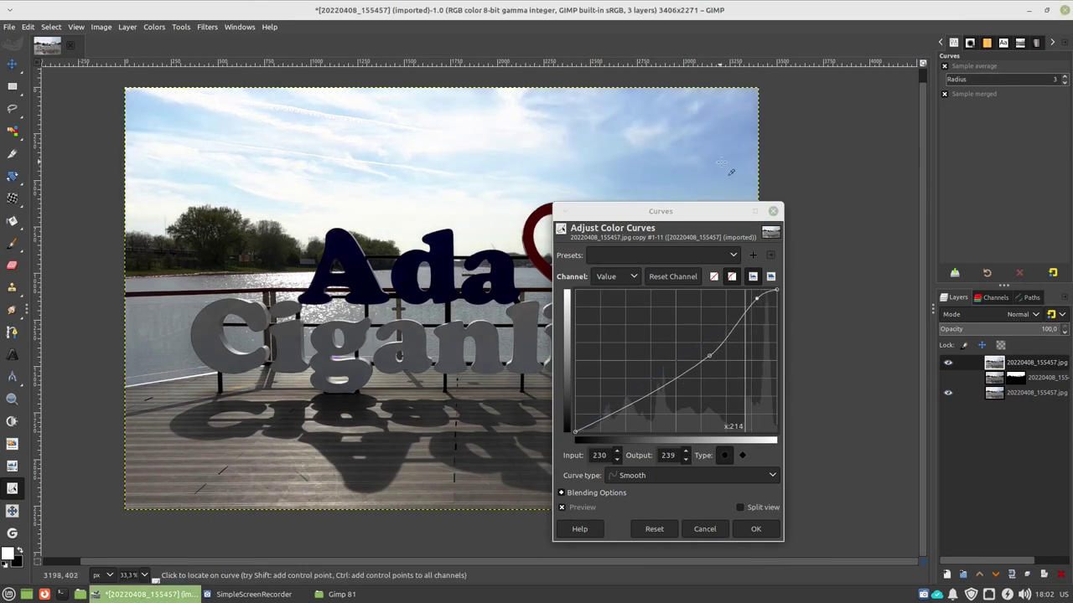
drag(710, 354, 713, 357)
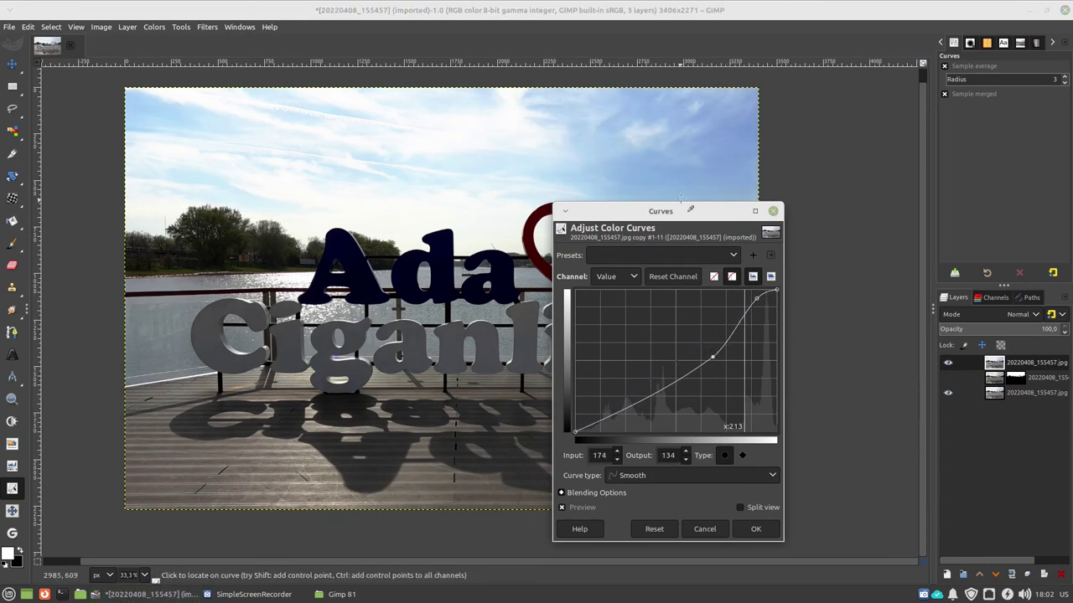
drag(682, 209, 400, 193)
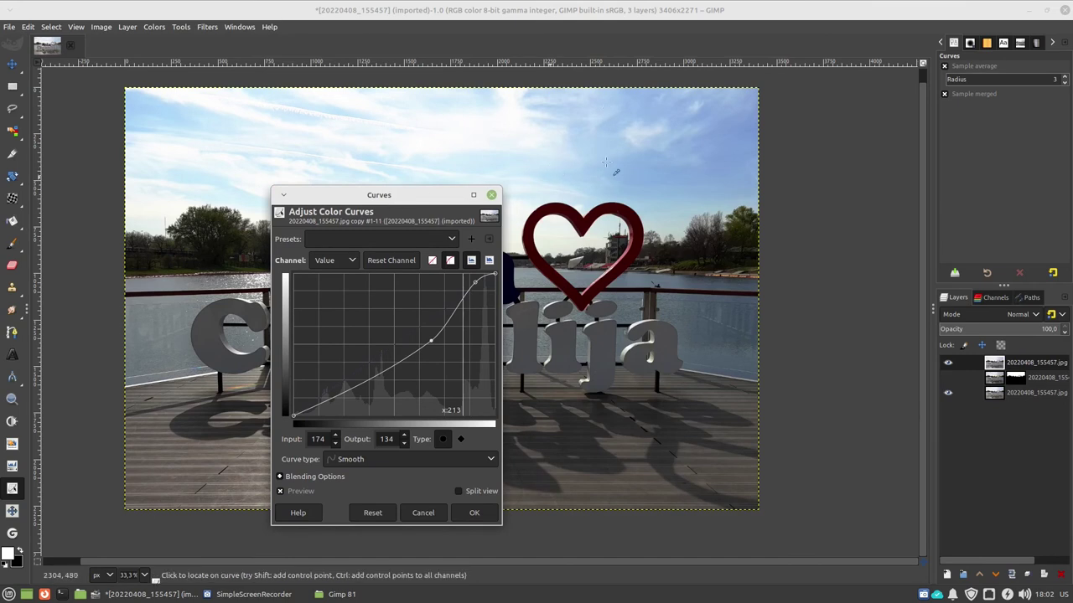
mouse_move(473, 196)
mouse_down()
mouse_move(853, 163)
mouse_move(525, 161)
mouse_up()
Apply the curves adjustment and toggle the top layer repeatedly to compare before and after.
click(576, 474)
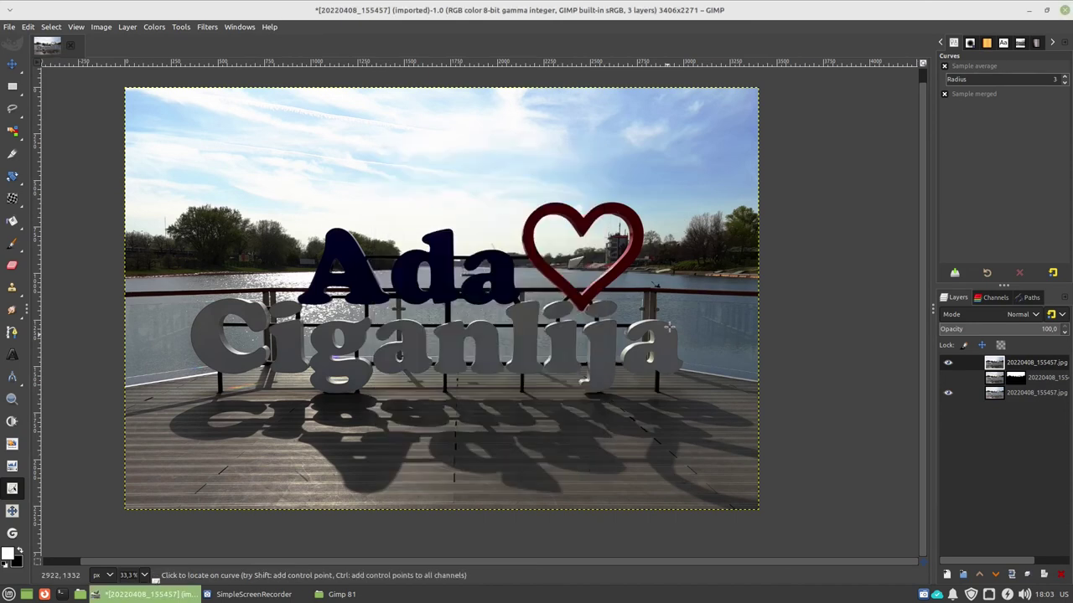
click(947, 364)
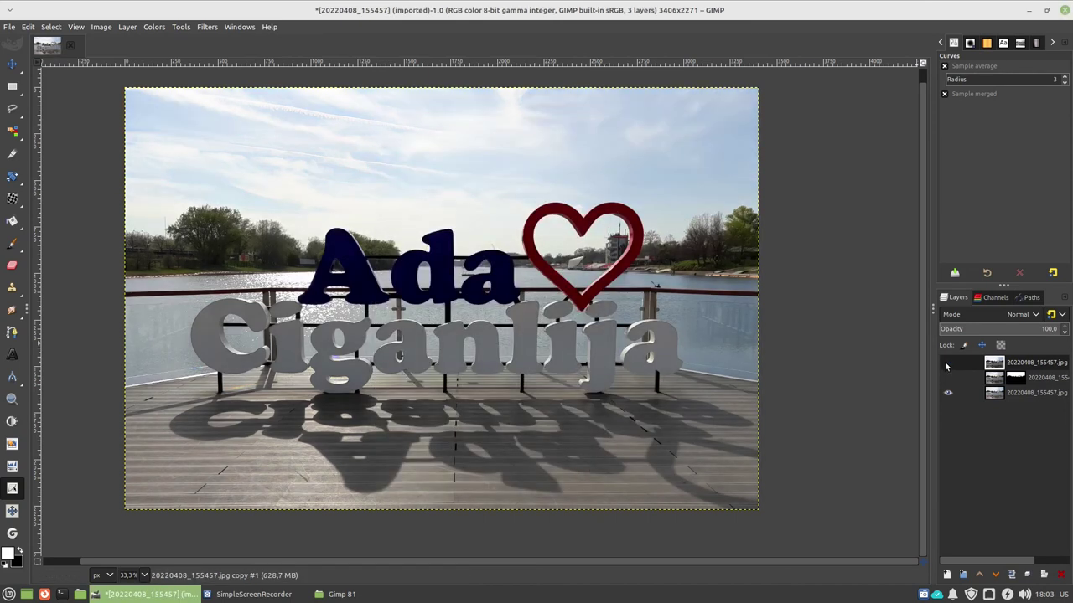
click(947, 364)
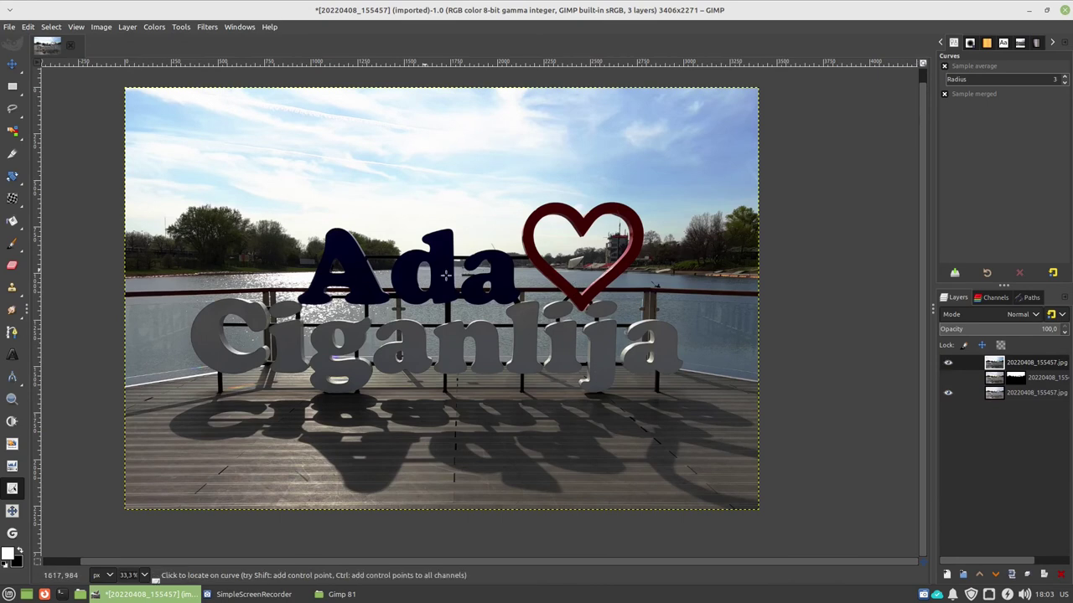
click(947, 364)
click(946, 364)
click(947, 364)
click(947, 363)
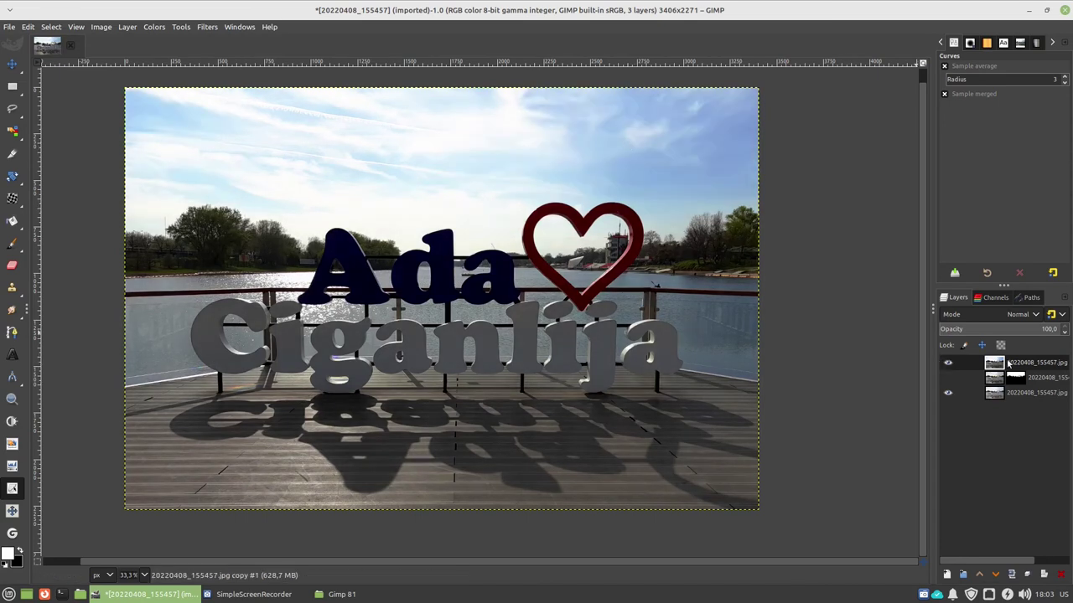
click(947, 364)
click(947, 364)
click(947, 364)
click(947, 364)
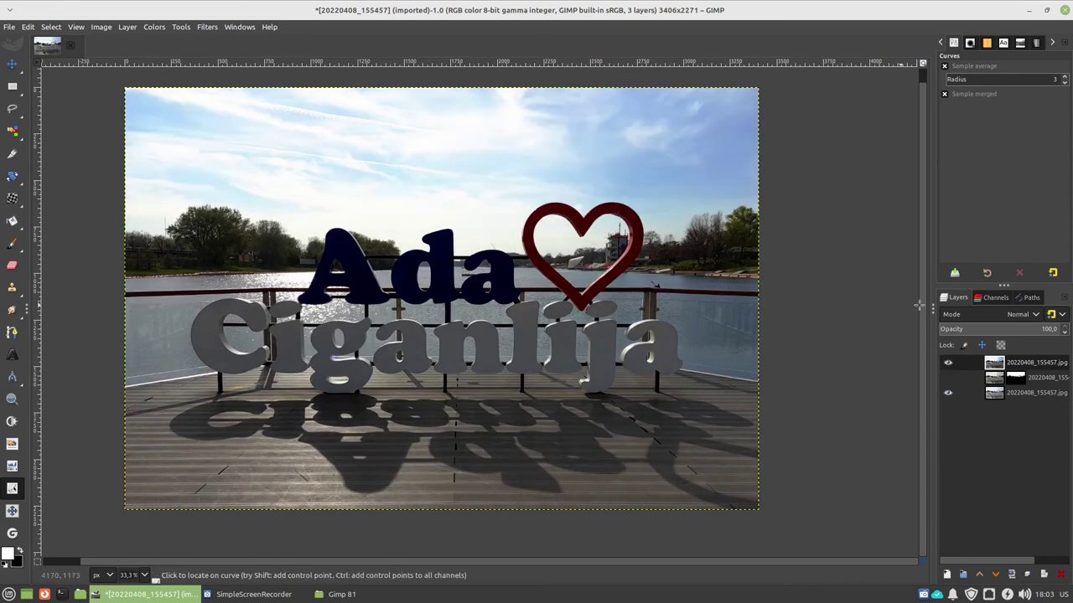
click(947, 363)
click(947, 364)
click(947, 364)
click(947, 364)
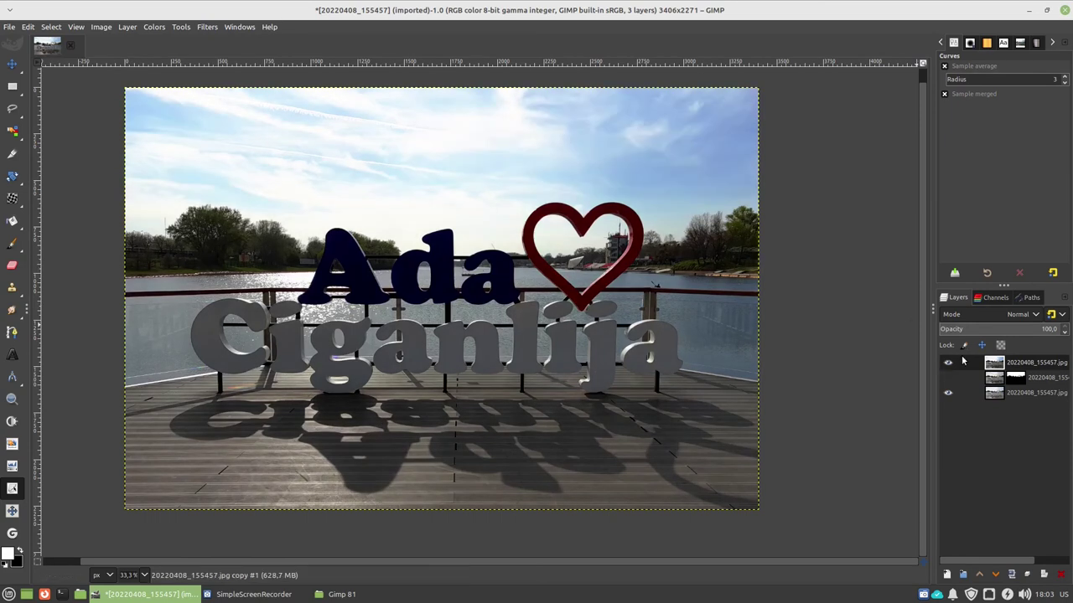
click(945, 364)
click(947, 364)
click(947, 365)
click(947, 366)
Leave the top layer visible, then select the middle layer's mask and the top layer.
click(948, 365)
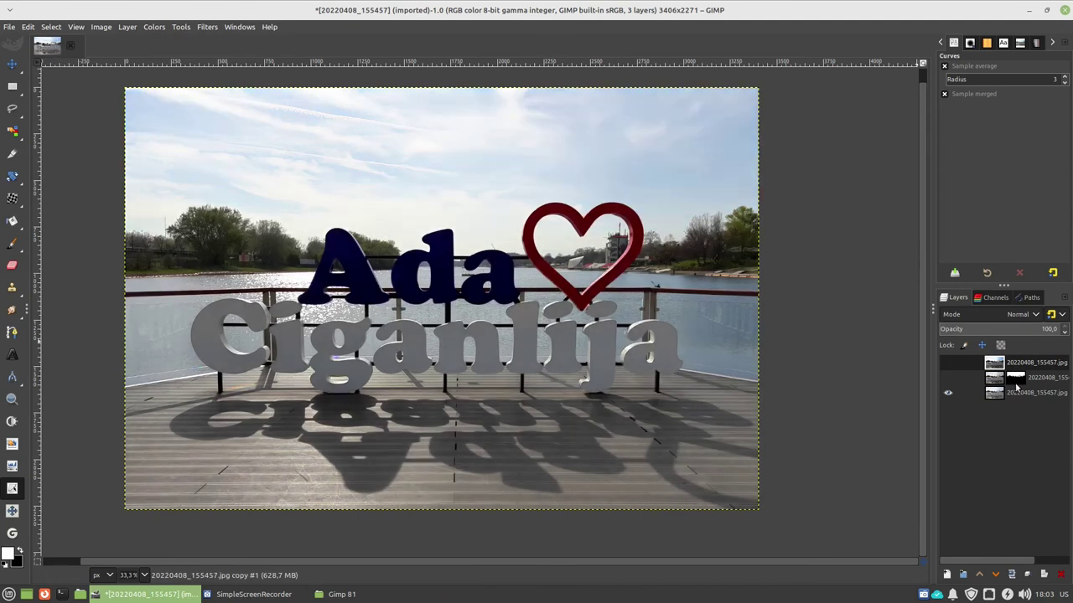
click(948, 365)
click(1014, 380)
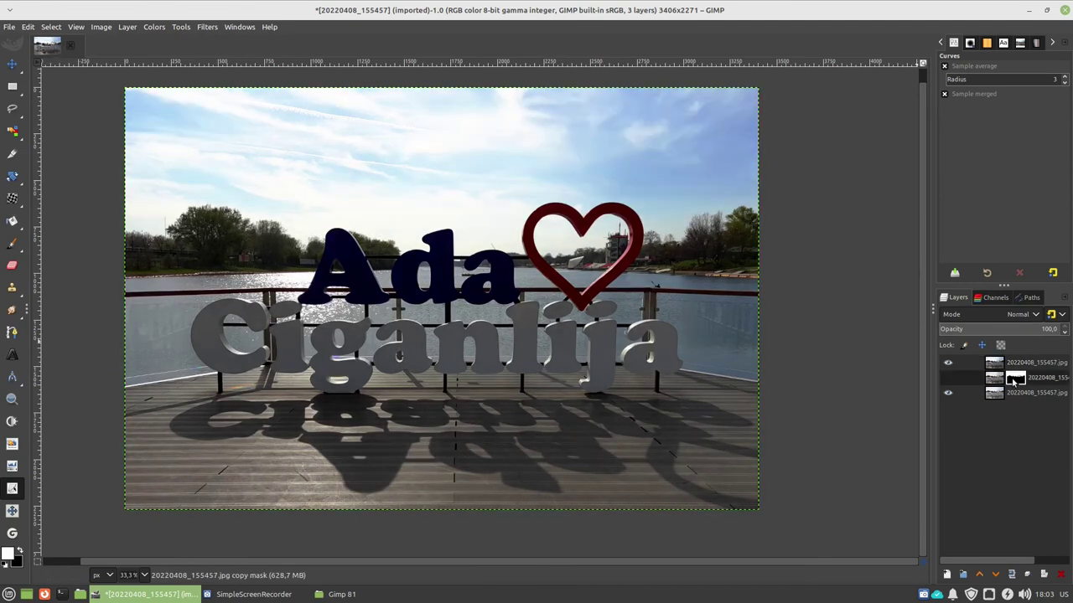
click(994, 365)
Add a new layer mask to the top layer.
right_click(995, 366)
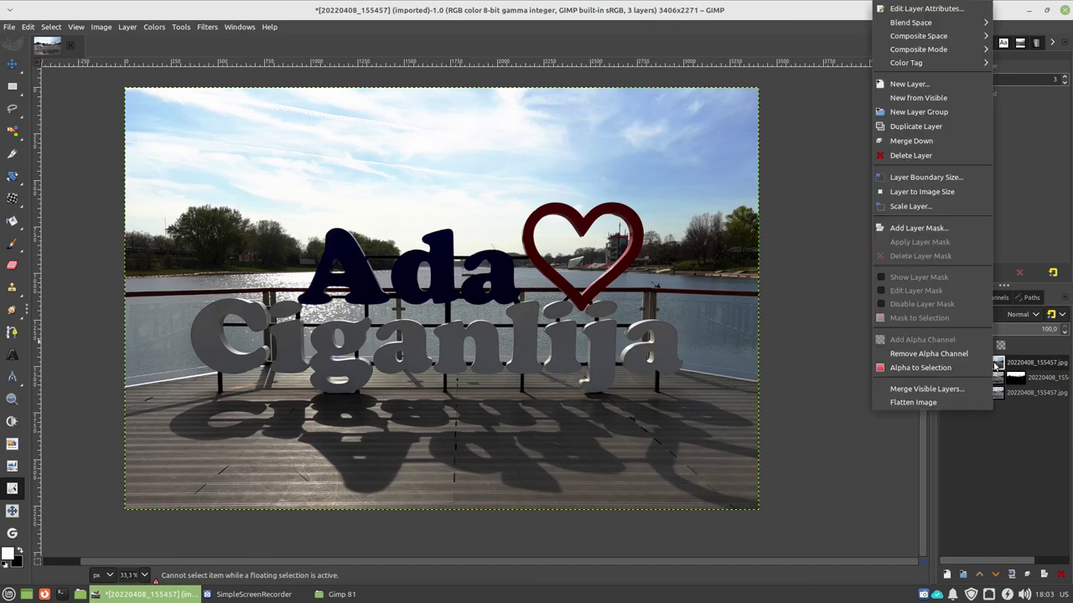
click(908, 228)
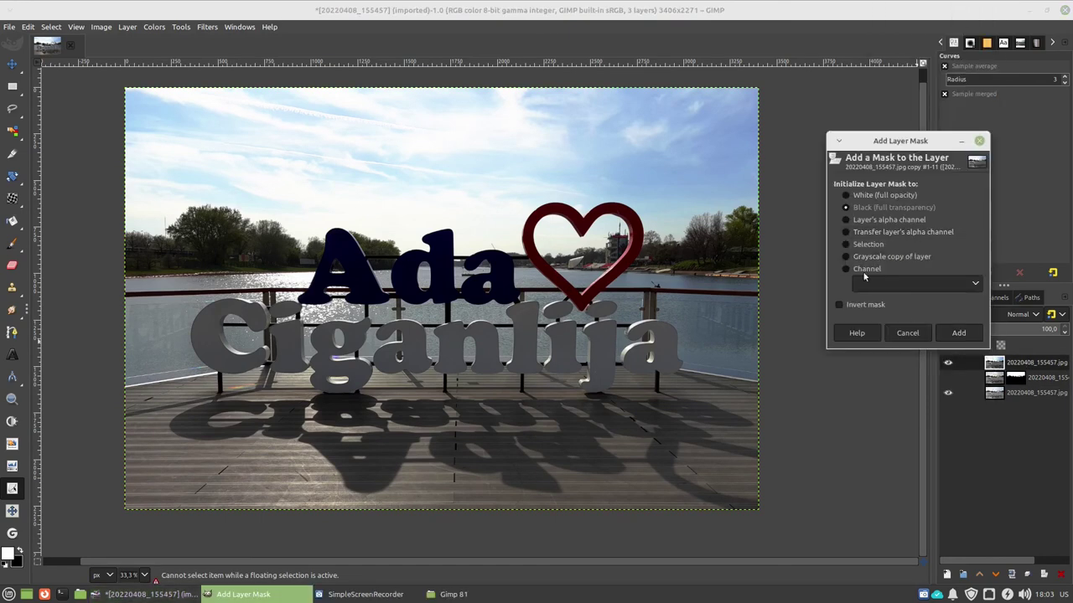
click(958, 333)
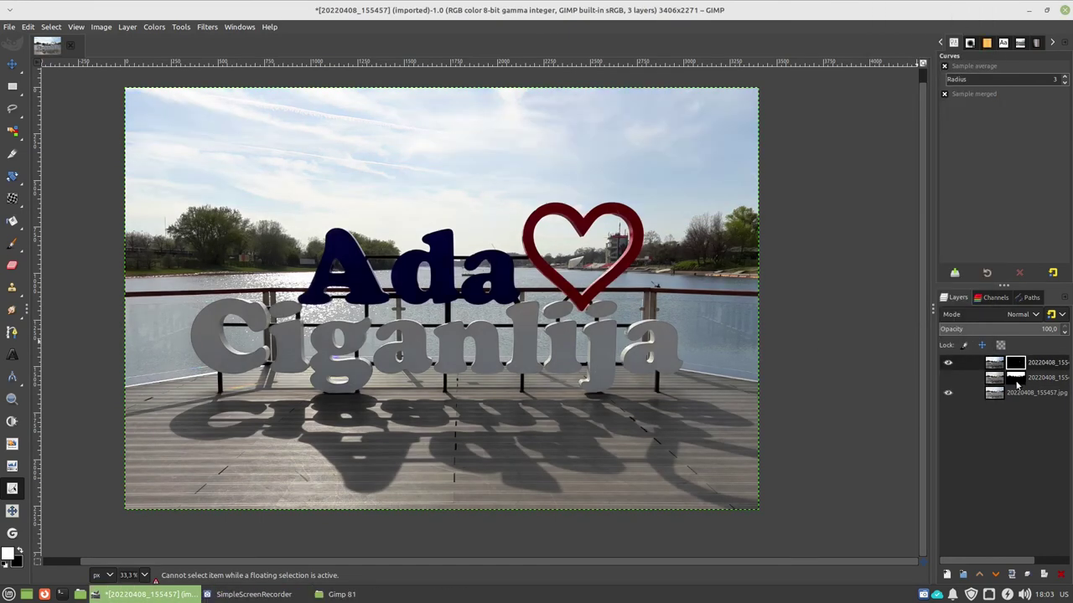
Copy the middle layer's mask into the top layer's mask, anchor it, and compare visibility.
click(1014, 381)
key(ctrl+c)
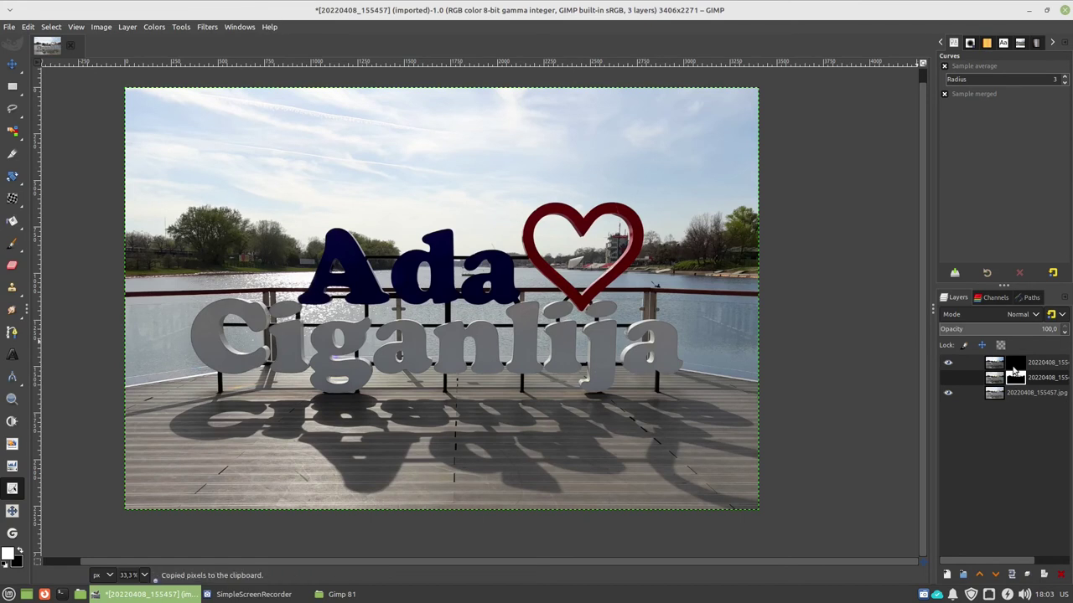
click(1014, 364)
key(ctrl+v)
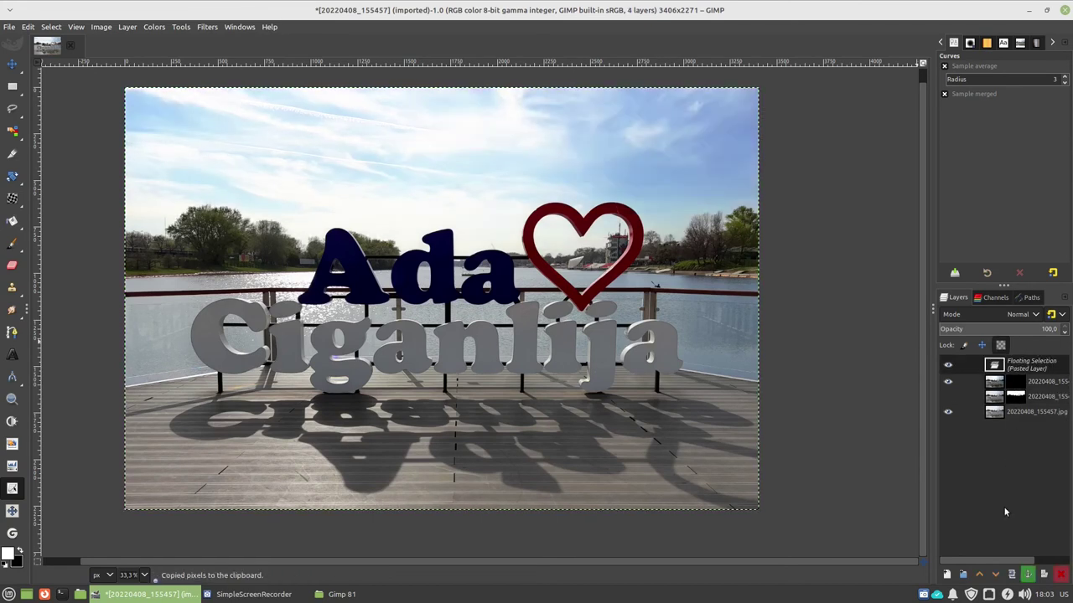
click(1032, 577)
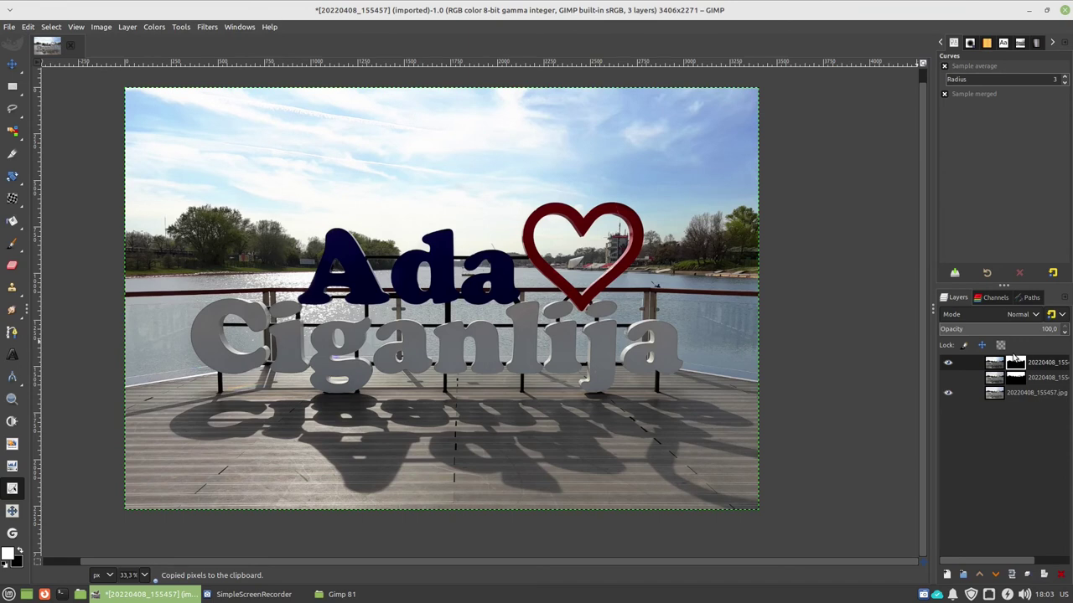
click(949, 365)
click(948, 364)
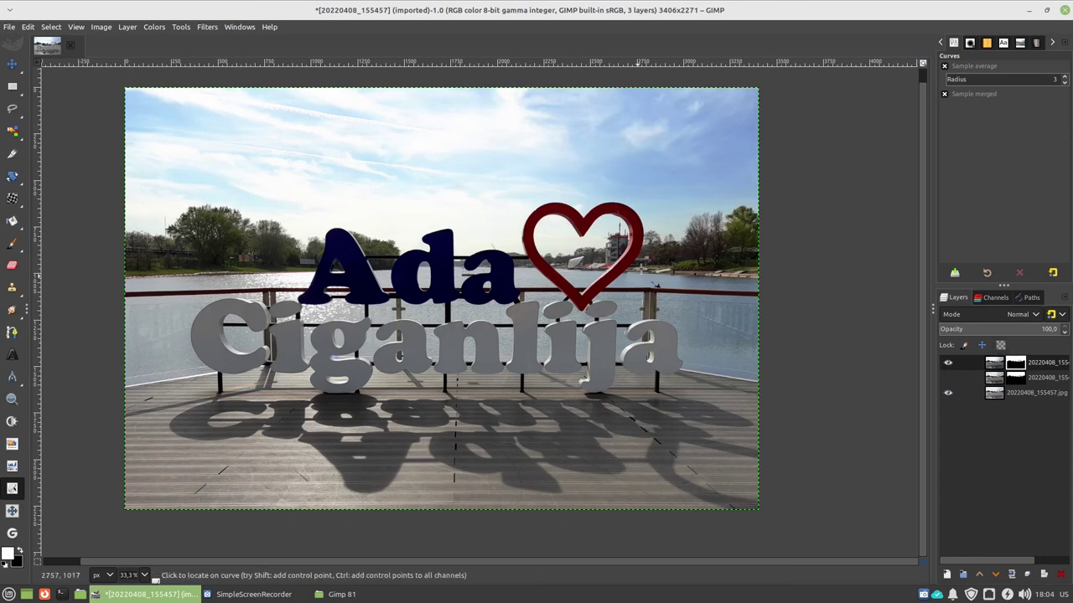
click(947, 363)
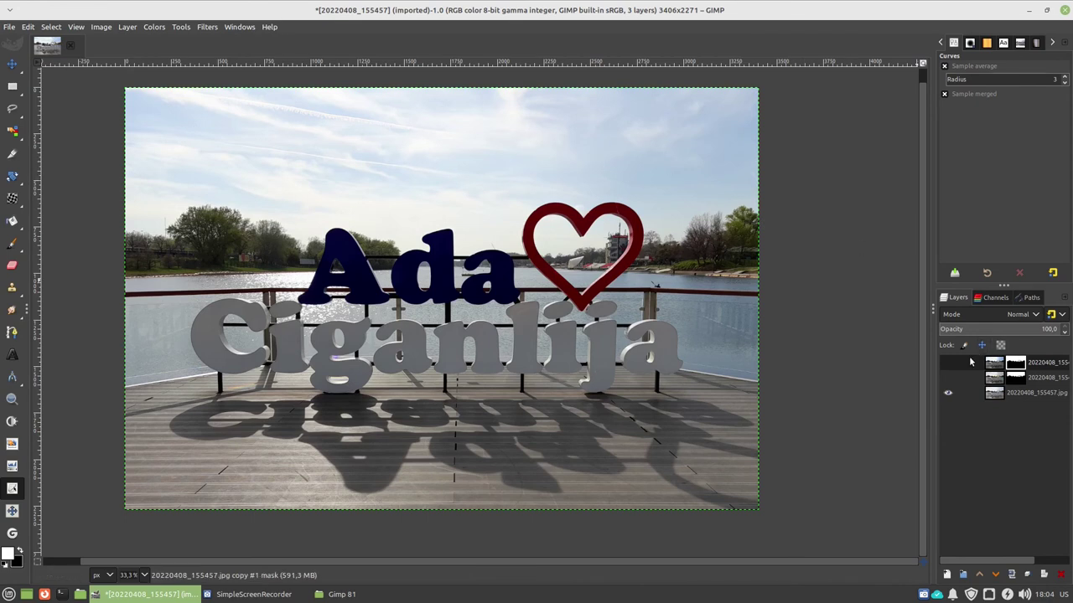
click(943, 363)
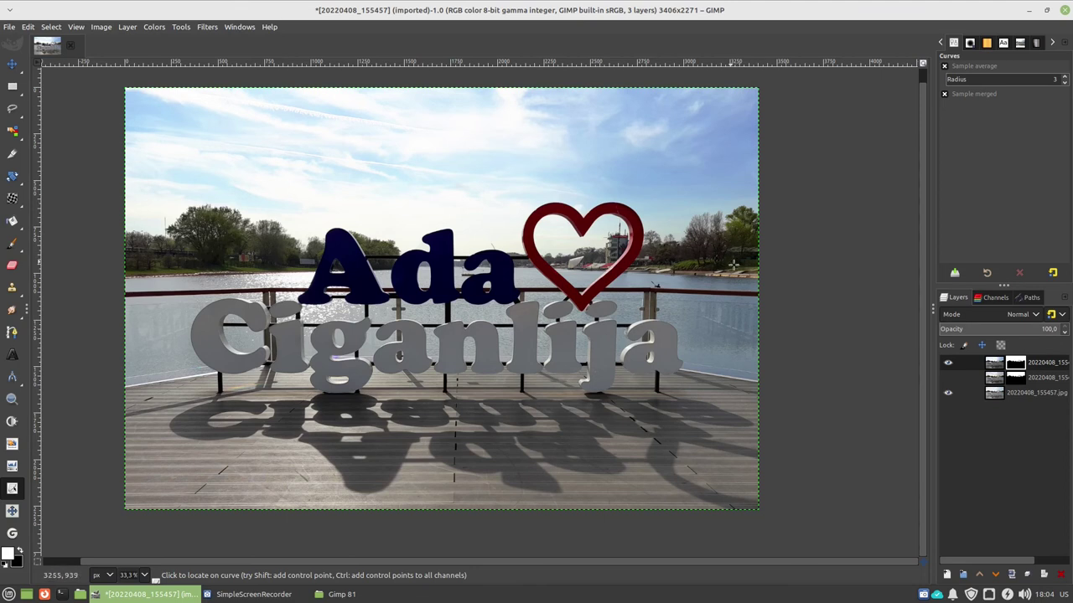
scroll(733, 263, up, 3)
scroll(730, 251, up, 2)
scroll(730, 251, down, 2)
scroll(526, 276, down, 3)
scroll(518, 277, up, 1)
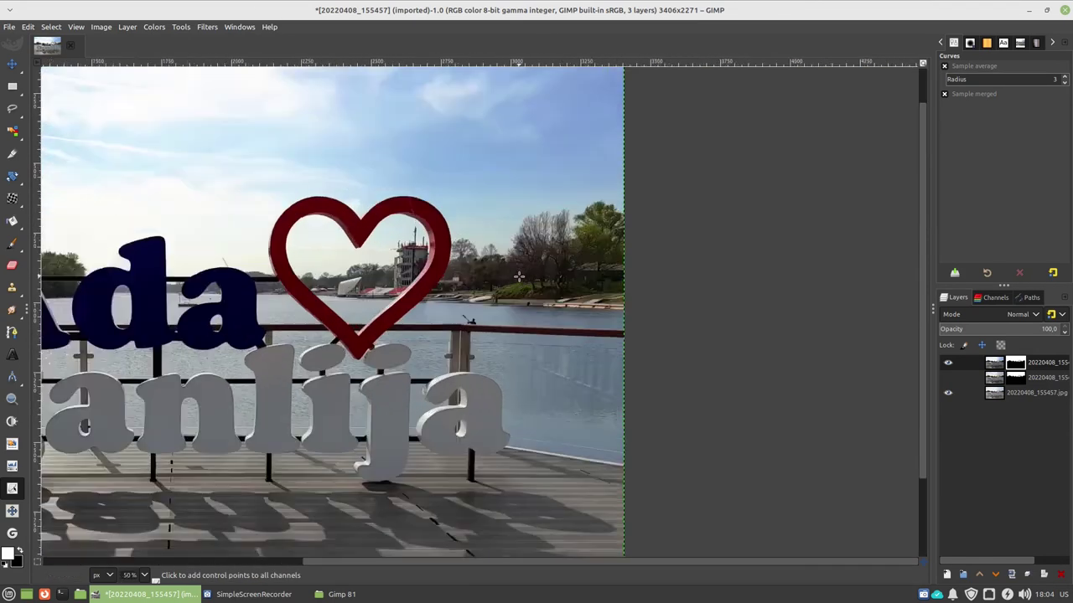
scroll(519, 277, up, 4)
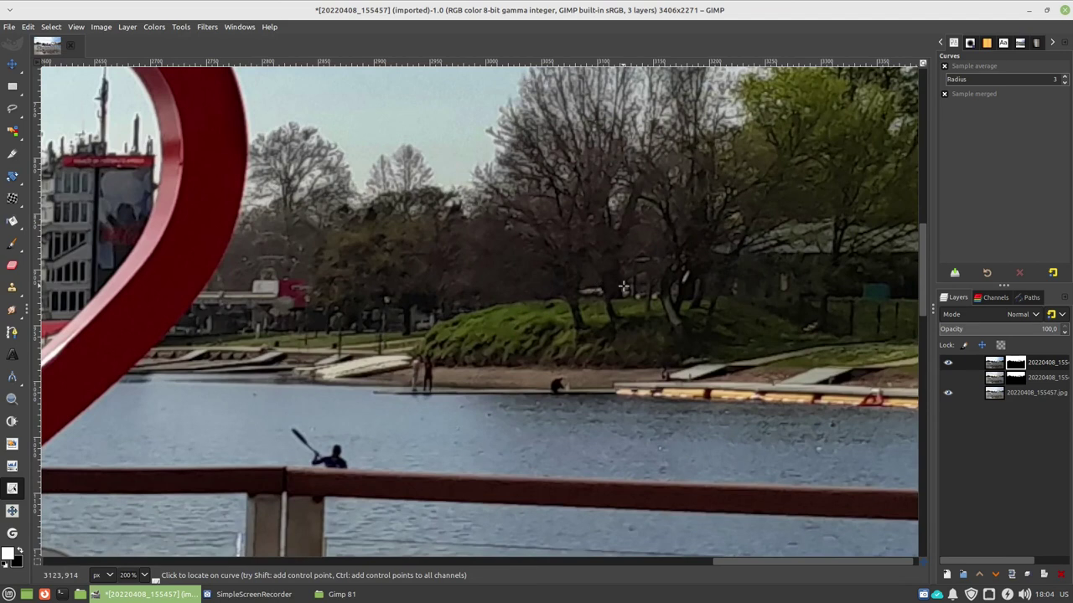
scroll(648, 276, up, 2)
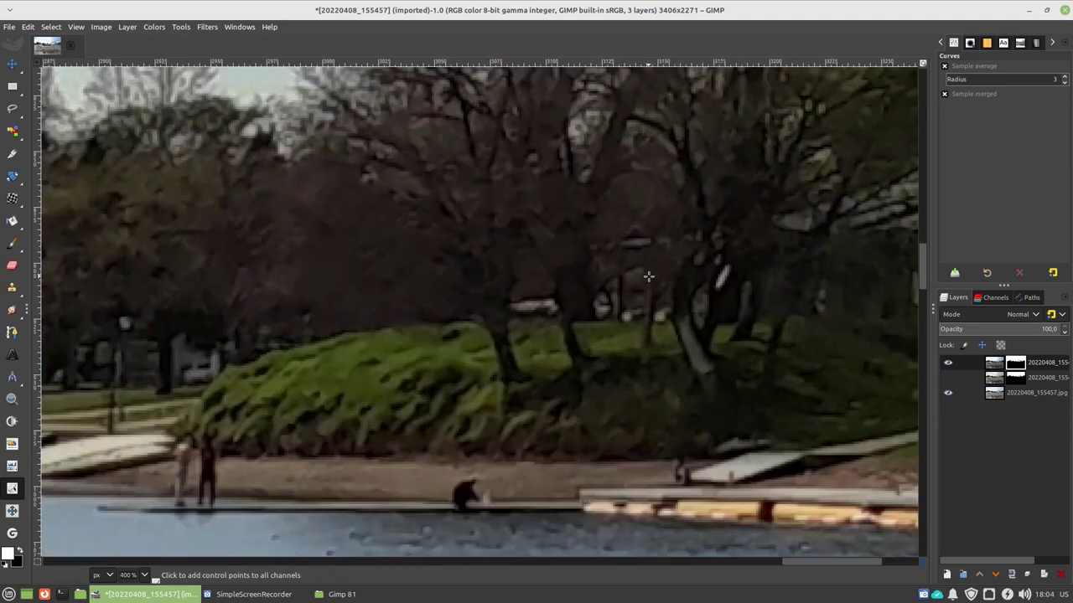
scroll(587, 268, down, 5)
scroll(461, 244, down, 3)
scroll(323, 246, up, 1)
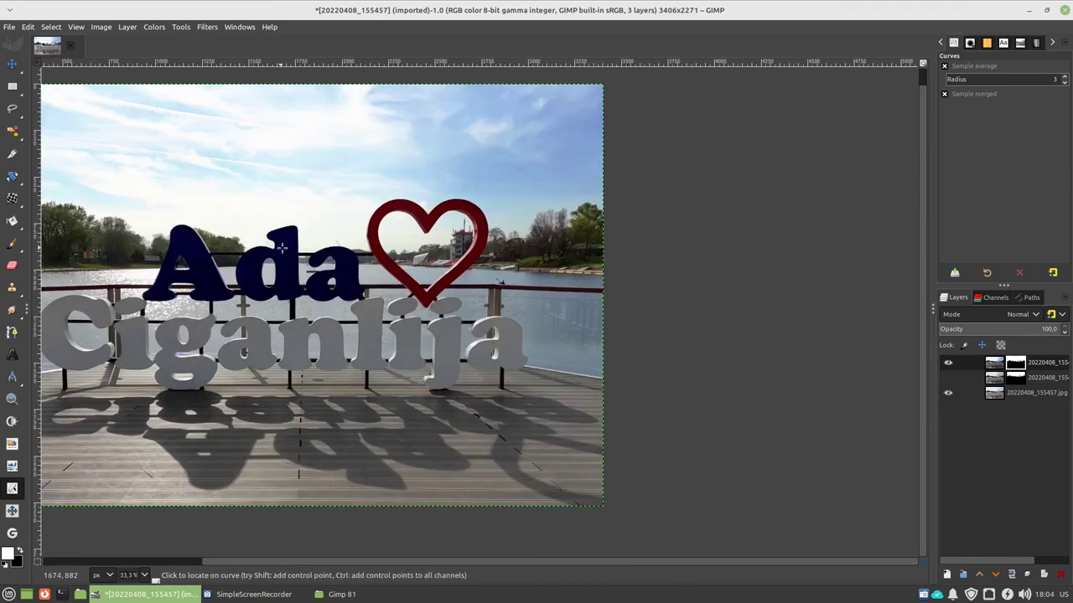
key(shift+j)
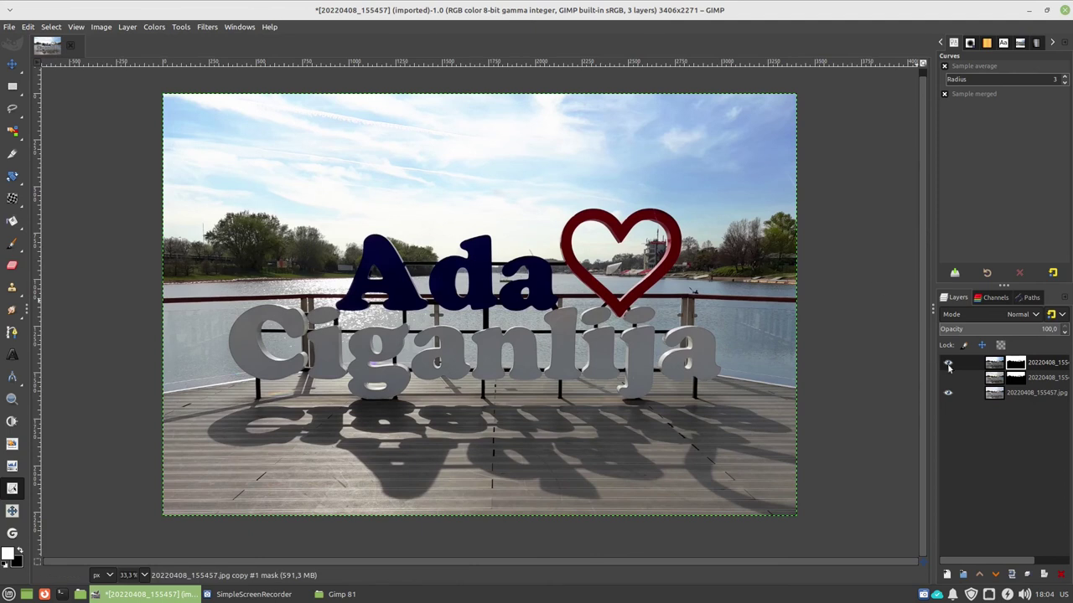
click(949, 364)
click(948, 364)
click(948, 364)
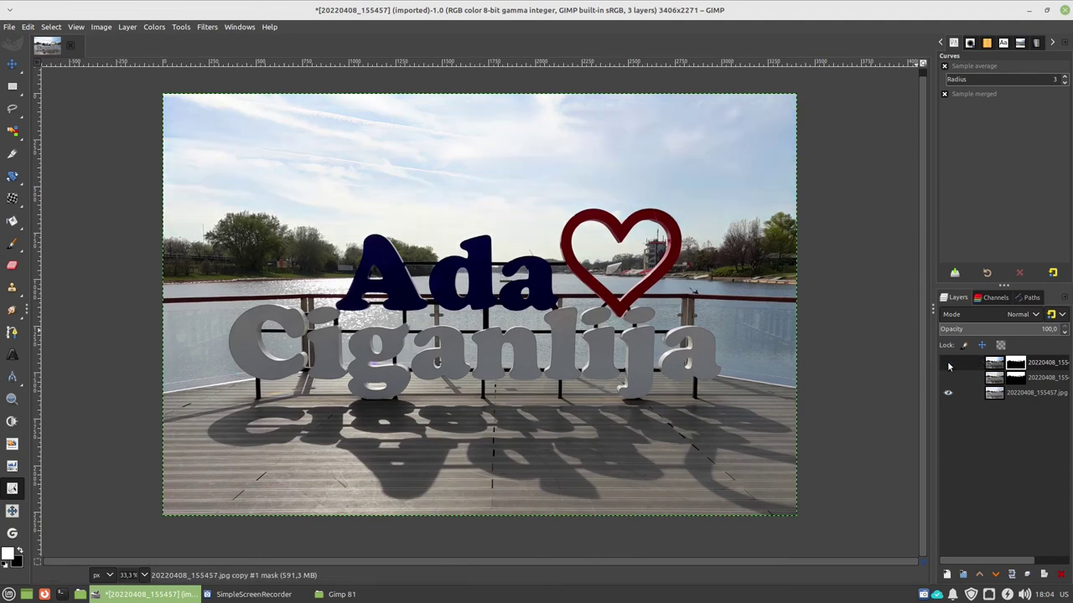
click(949, 363)
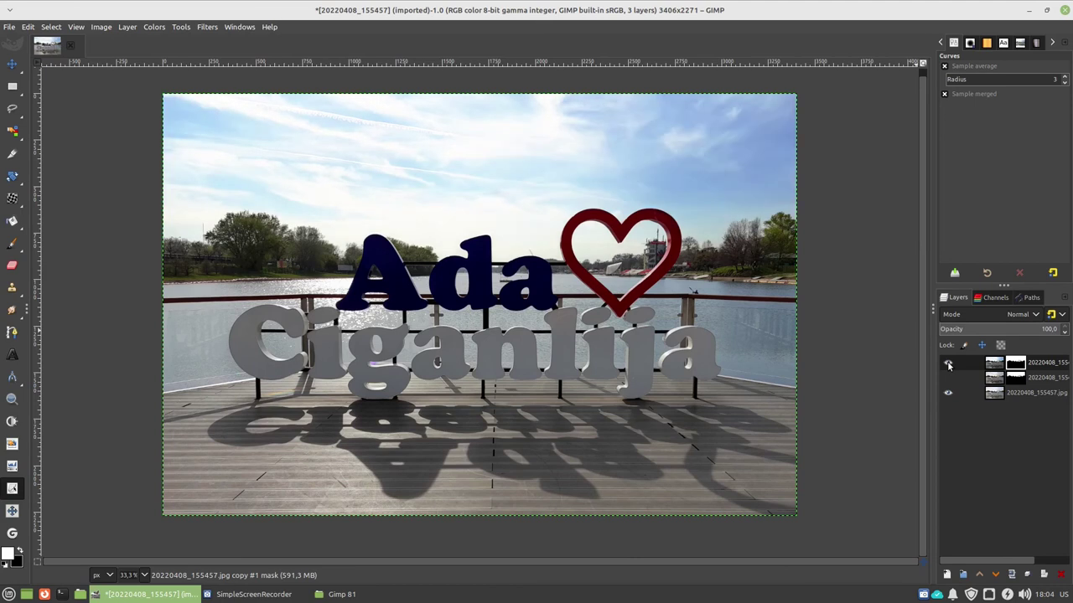
click(947, 364)
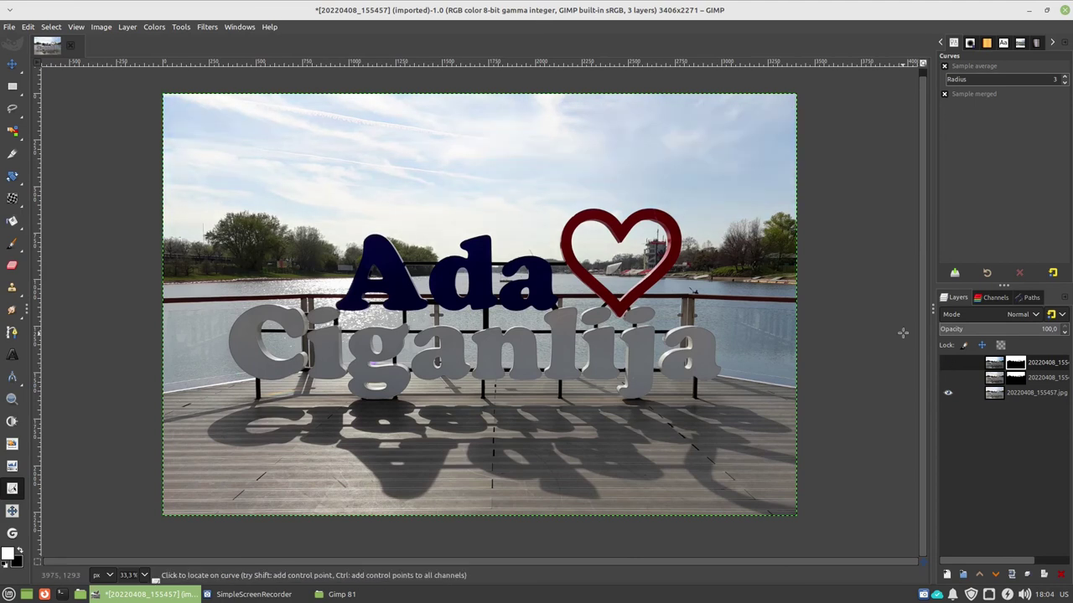
click(948, 363)
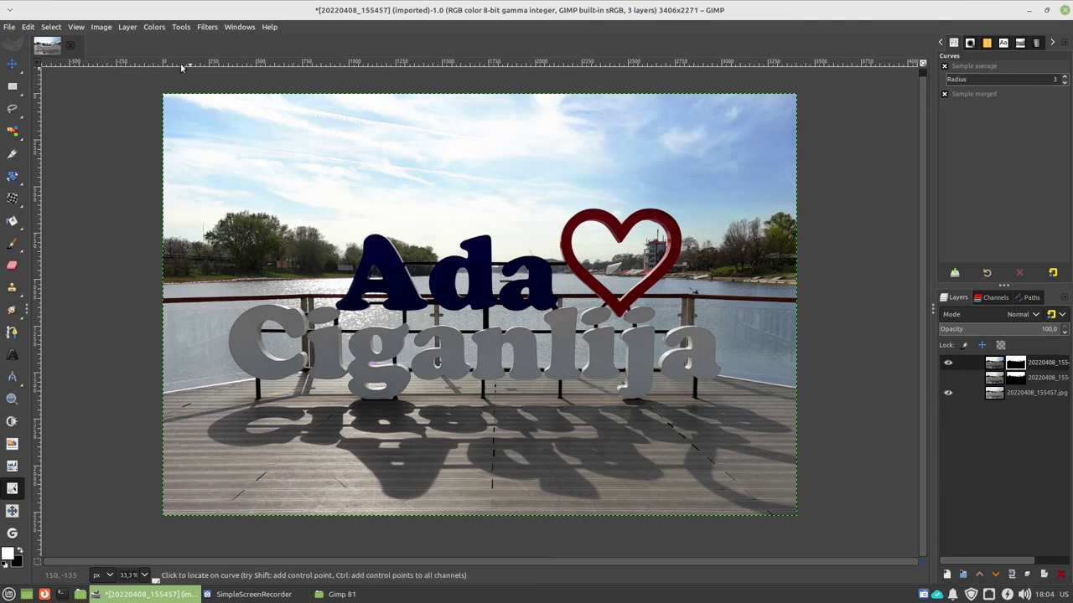
click(184, 28)
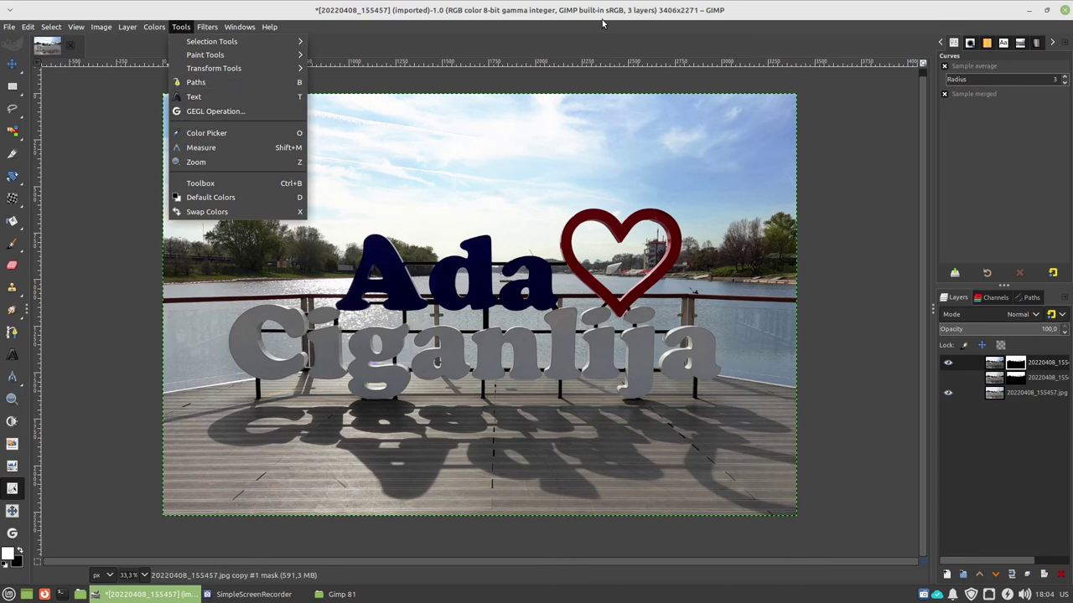
Duplicate the masked top layer and Gaussian-blur the copy's mask at a size around 33–40.
click(1042, 433)
click(1013, 574)
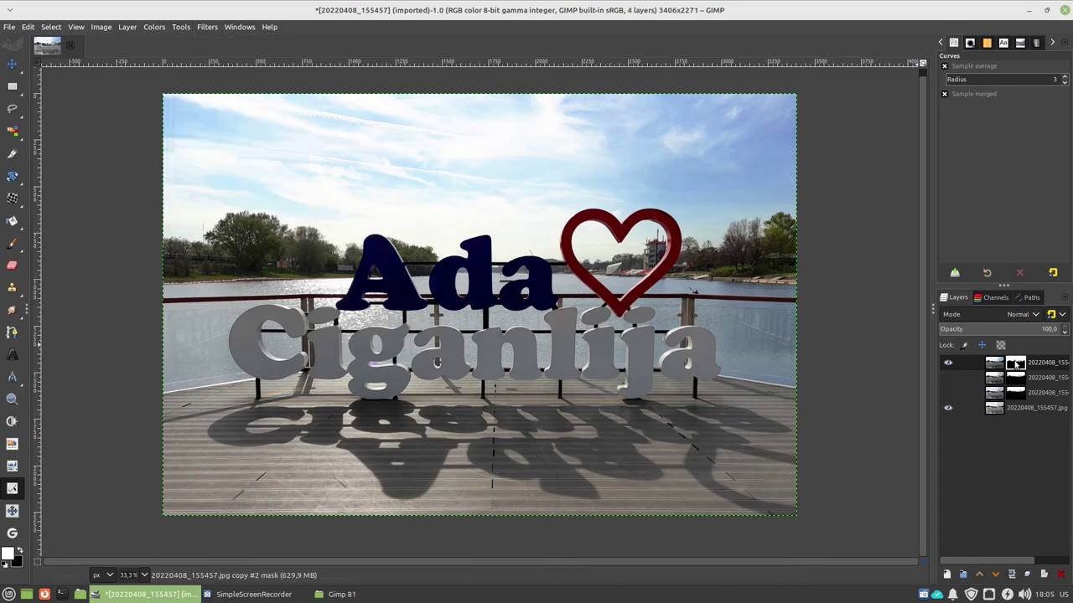
click(207, 27)
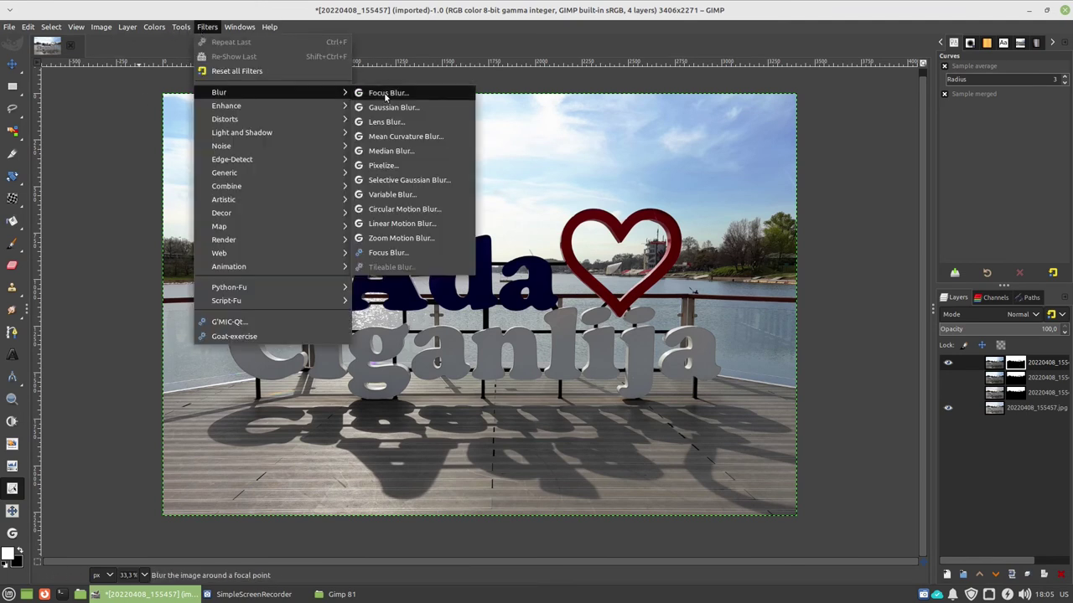
click(393, 107)
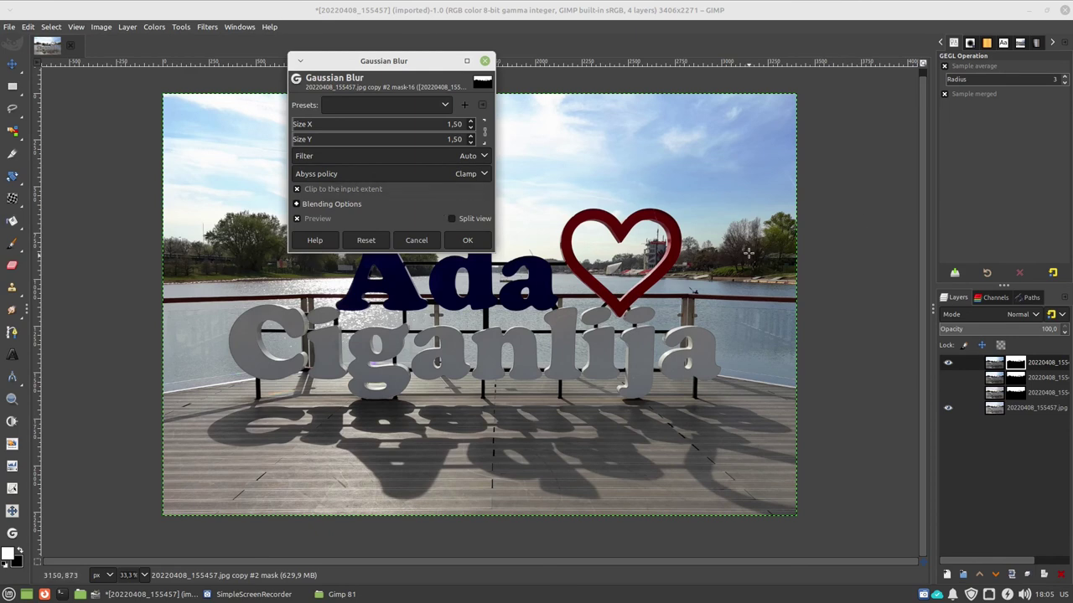
drag(306, 126, 346, 133)
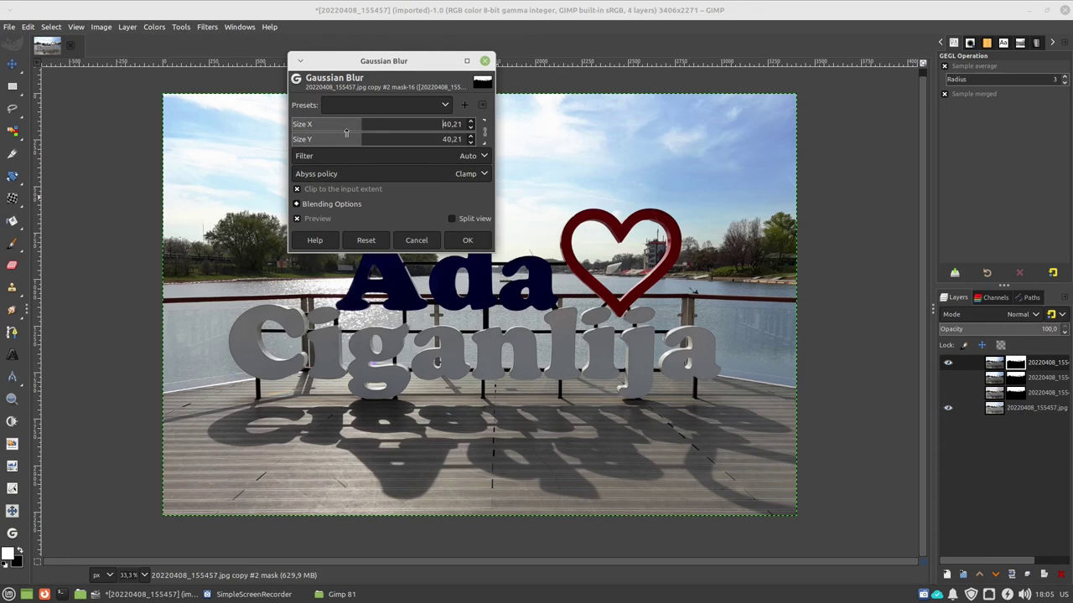
drag(346, 133, 362, 132)
mouse_move(372, 128)
mouse_down()
mouse_move(351, 130)
mouse_move(390, 127)
mouse_up()
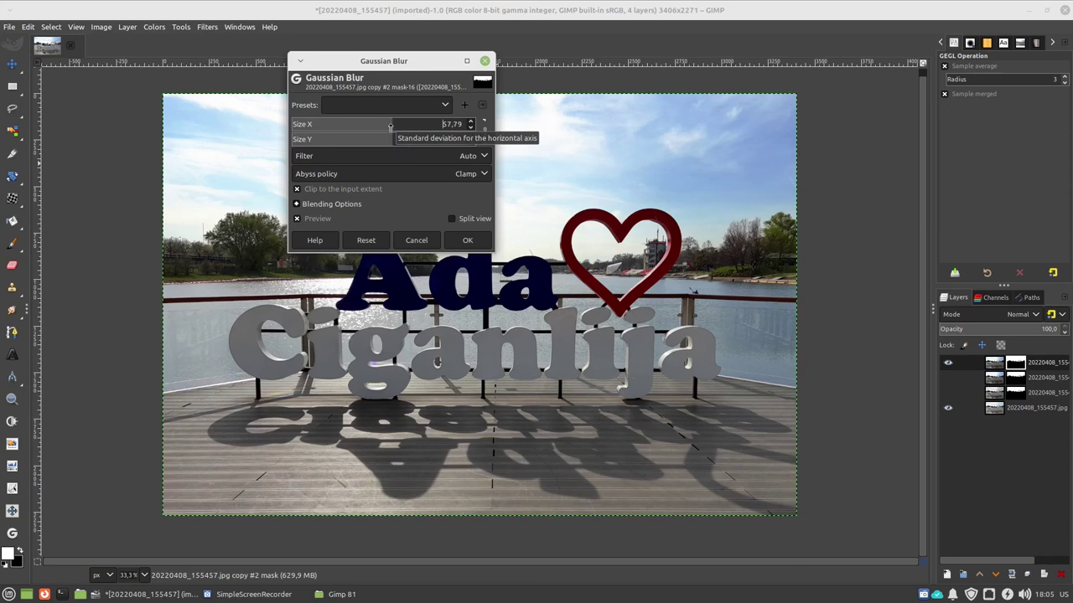
click(471, 243)
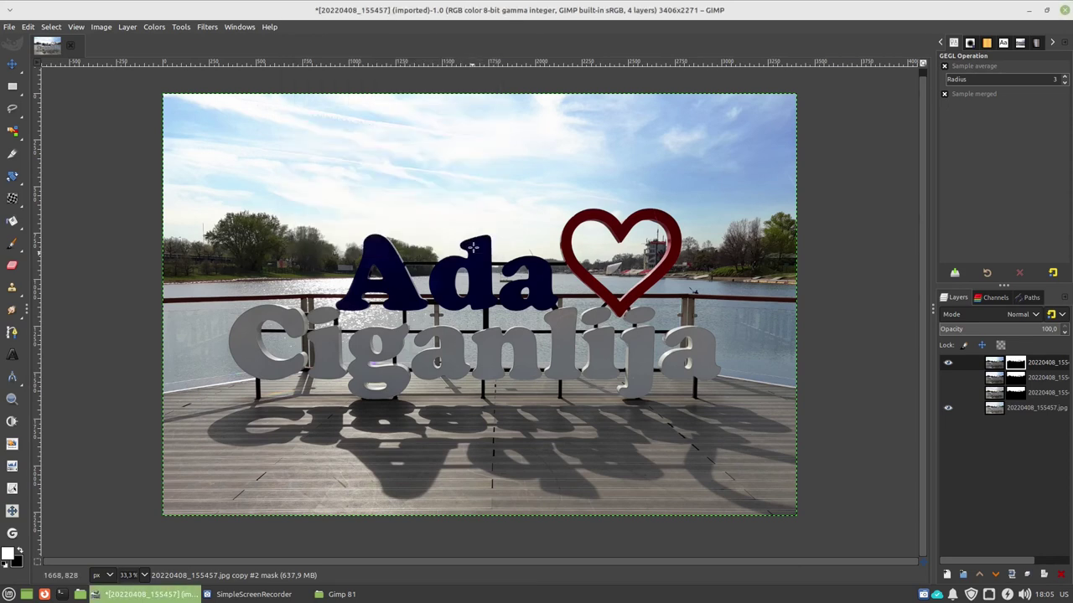
Toggle the top blended-sky layer on and off several times to compare the result.
click(947, 363)
click(947, 363)
click(947, 363)
click(947, 363)
click(948, 363)
click(948, 363)
click(948, 363)
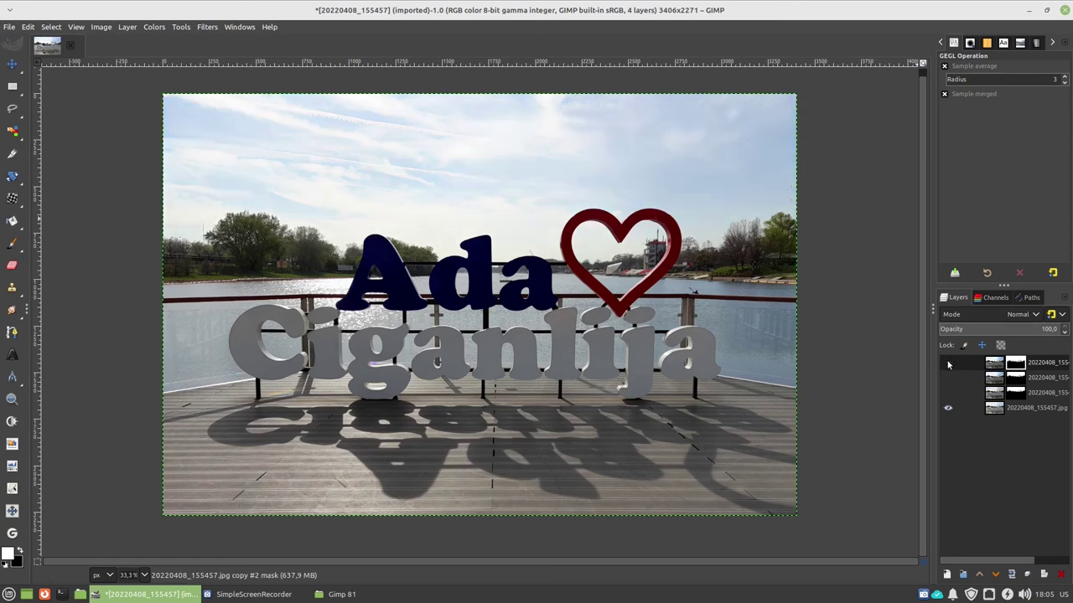
click(948, 362)
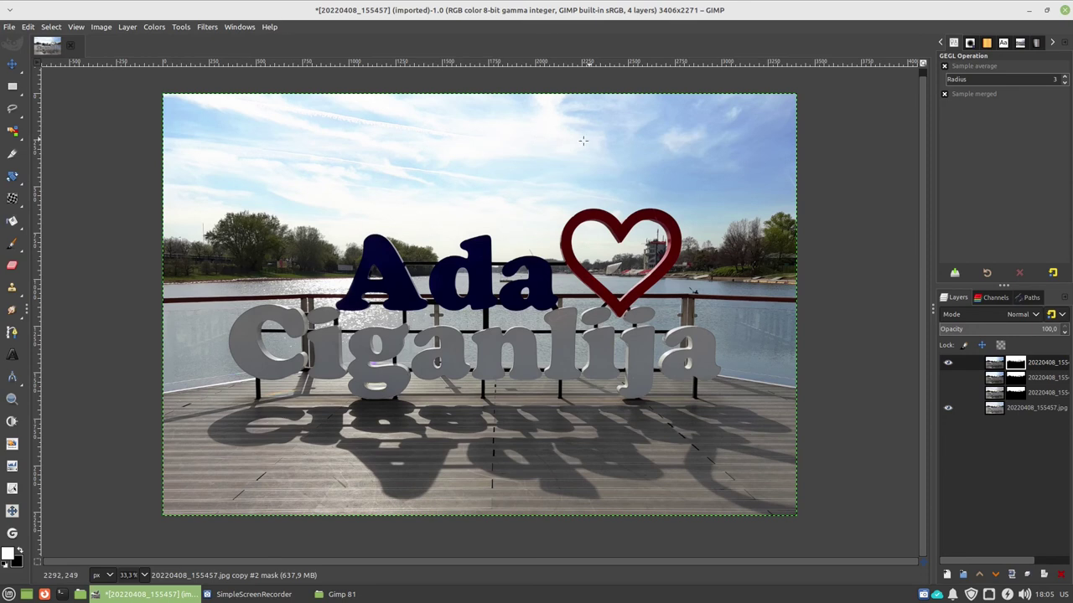
click(950, 364)
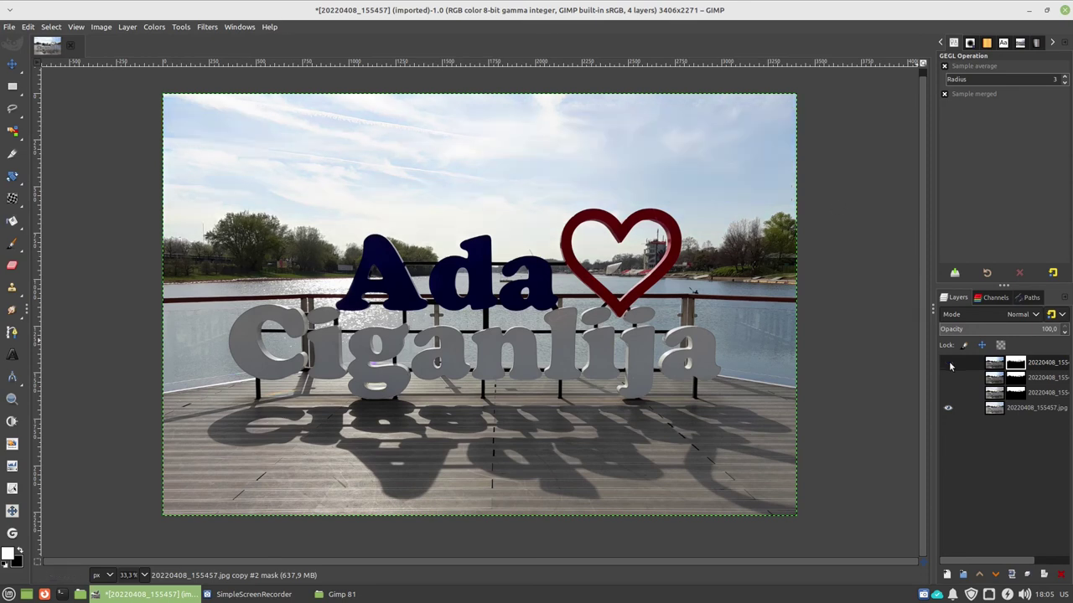
click(948, 363)
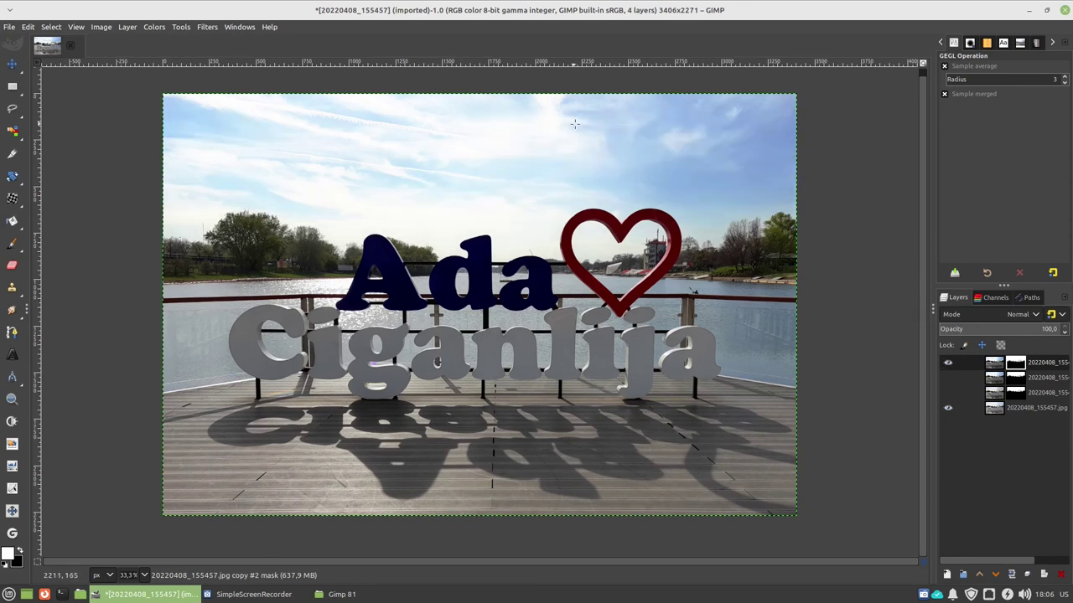
click(949, 367)
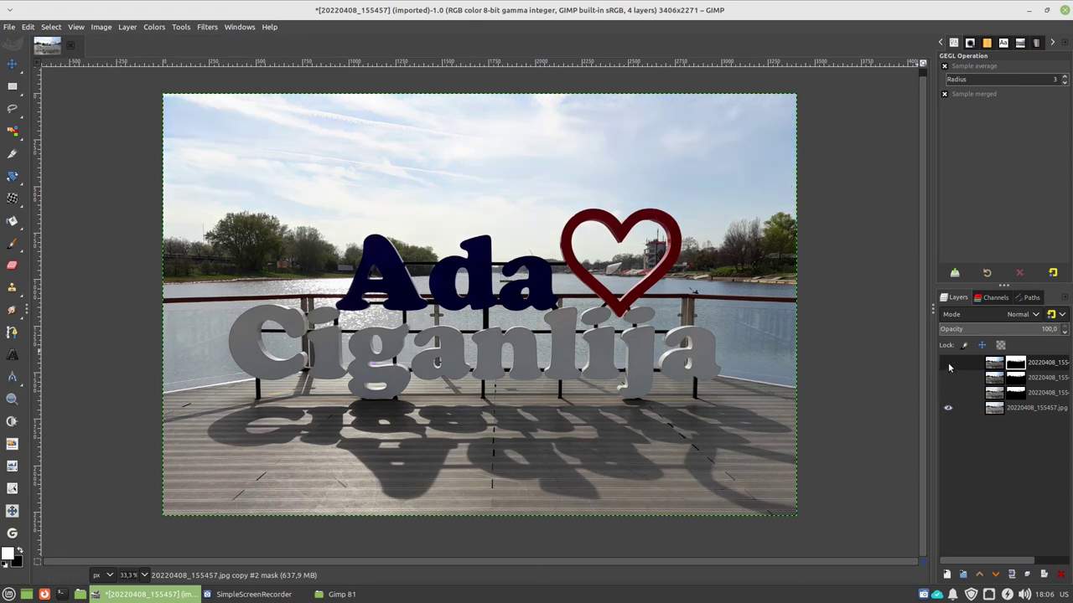
click(947, 363)
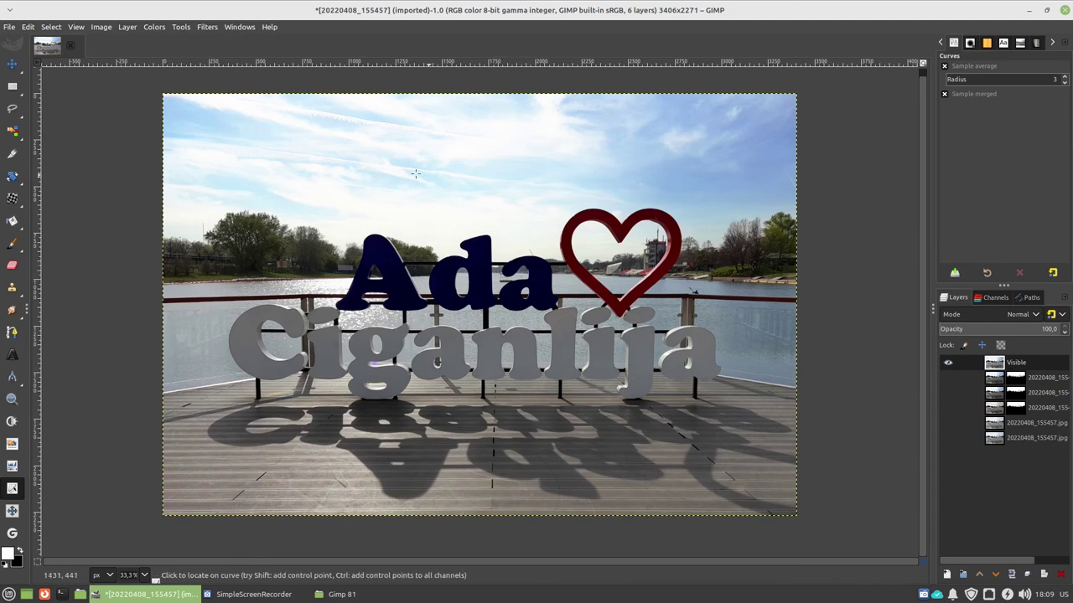
Browse the Filters menu, close it, and zoom the view to 50%.
click(202, 29)
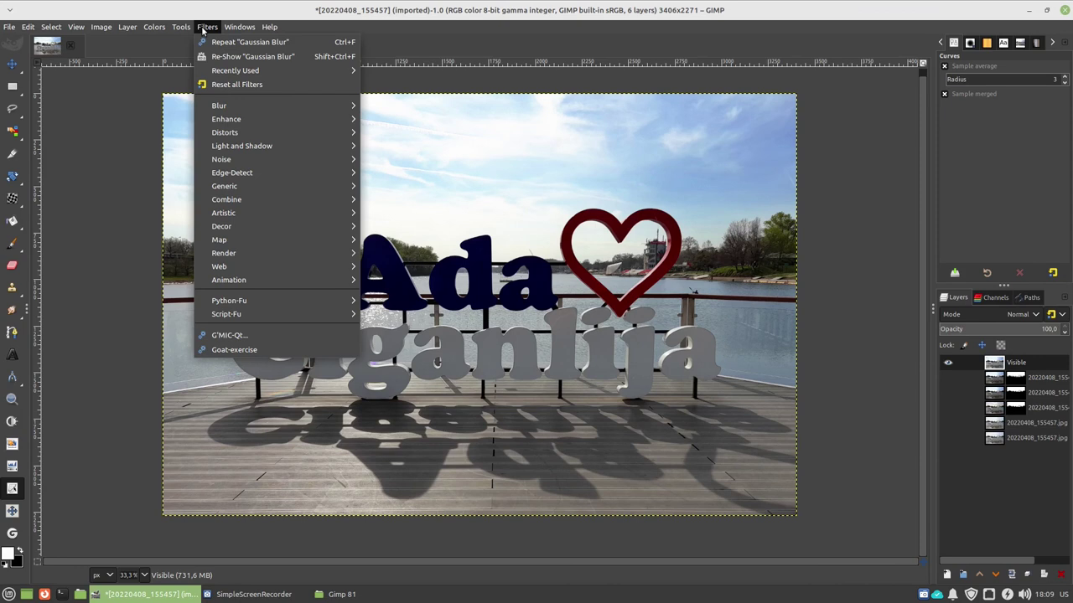
mouse_move(252, 119)
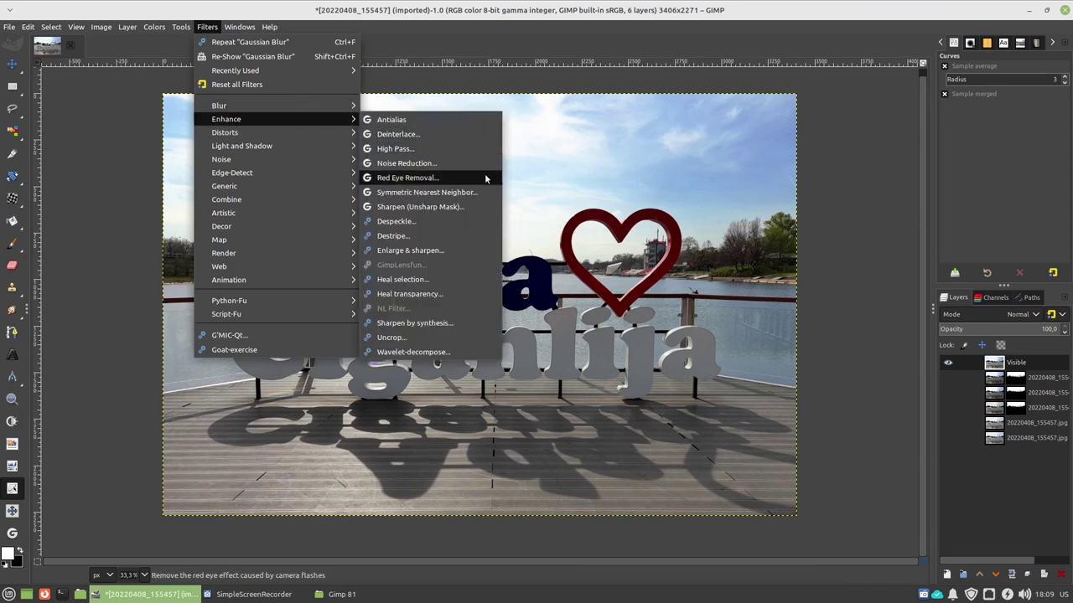
click(485, 249)
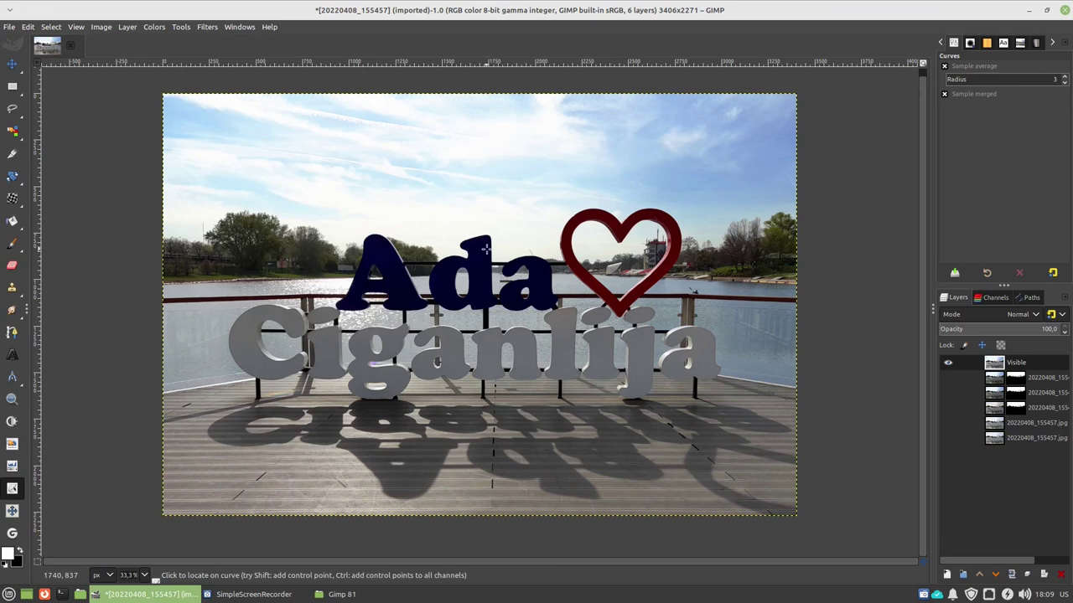
scroll(485, 249, up, 1)
click(181, 27)
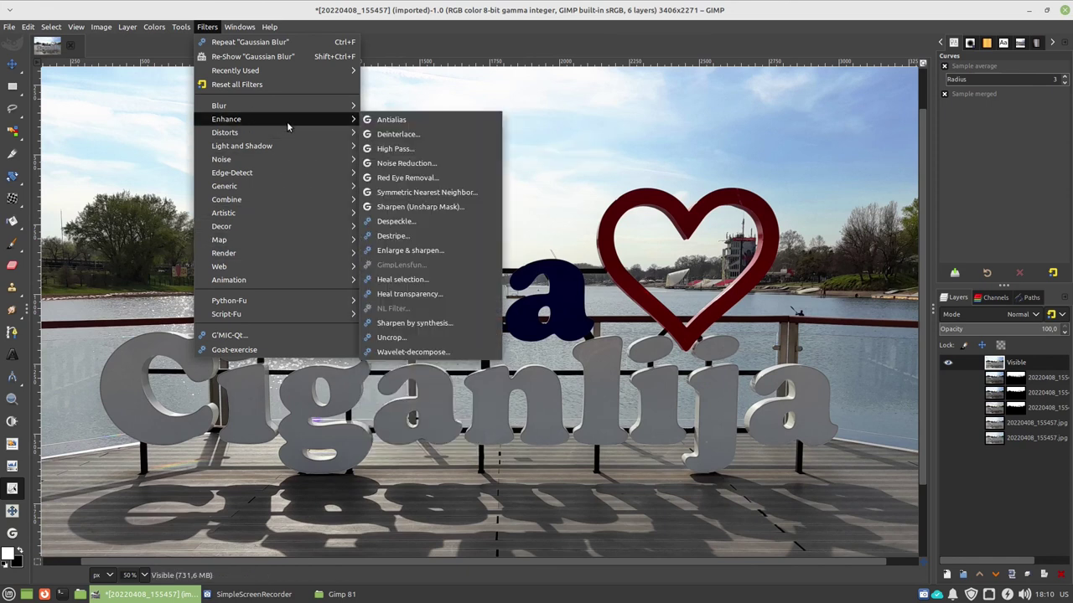
mouse_move(226, 119)
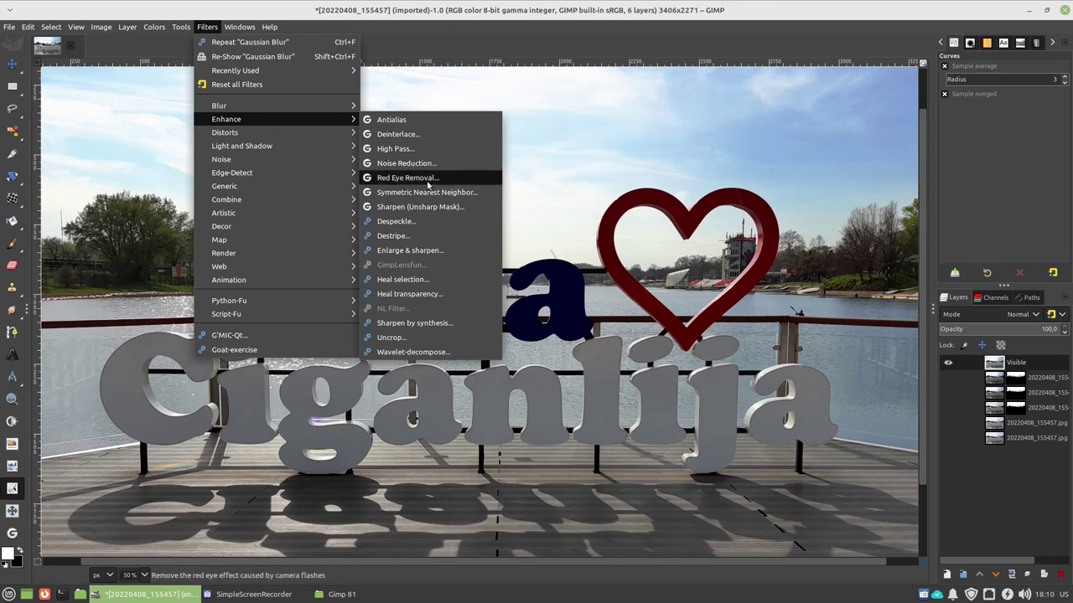
Open Unsharp Mask with a split before/after preview and try amounts from 0.52 to 2.7.
click(392, 209)
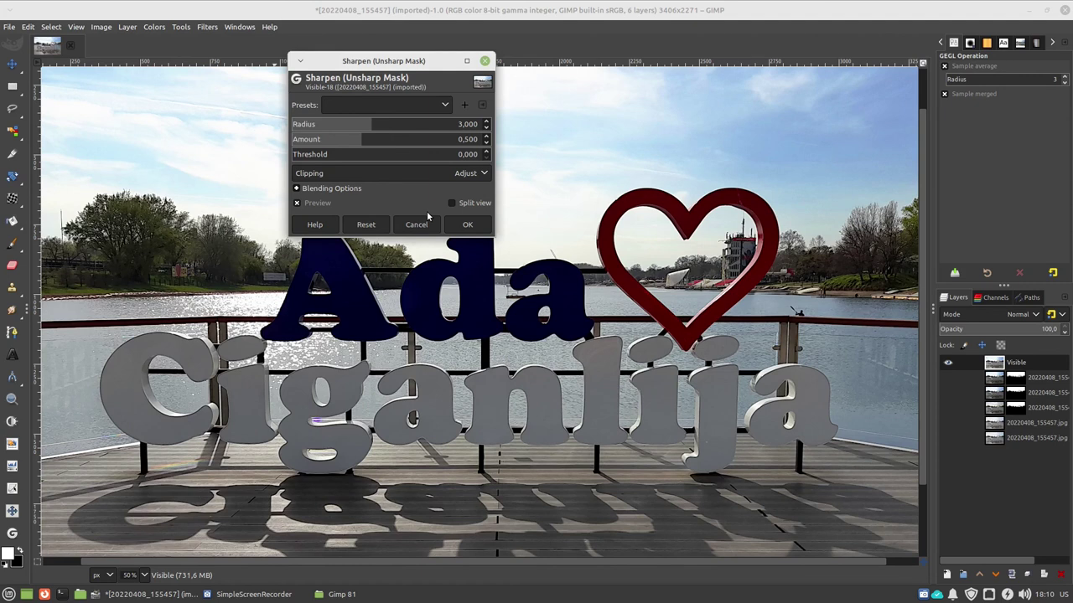
click(452, 202)
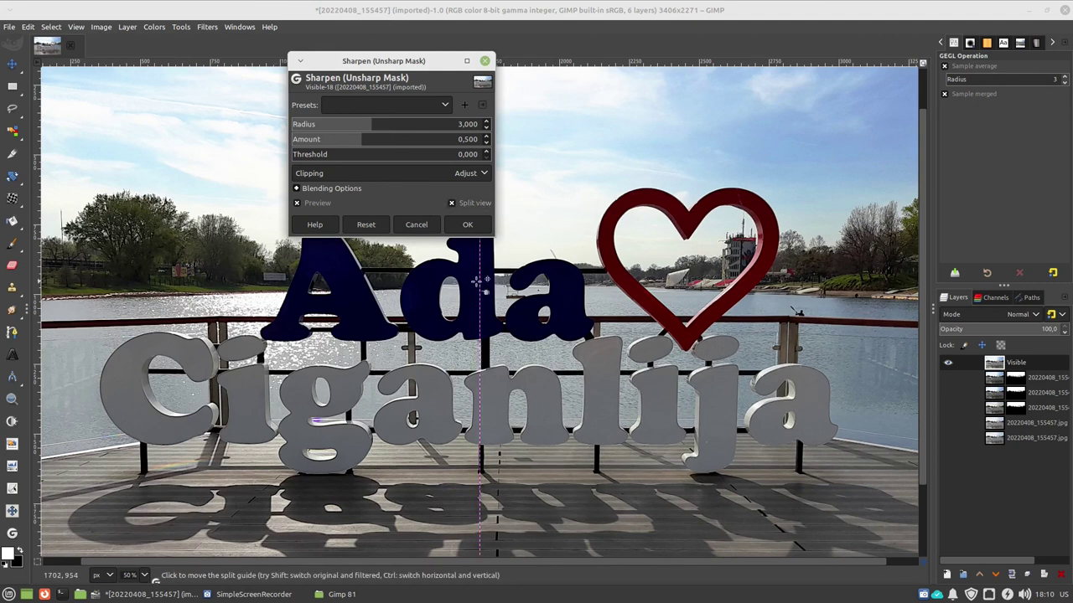
mouse_move(479, 281)
mouse_down()
mouse_move(489, 279)
mouse_move(469, 280)
mouse_up()
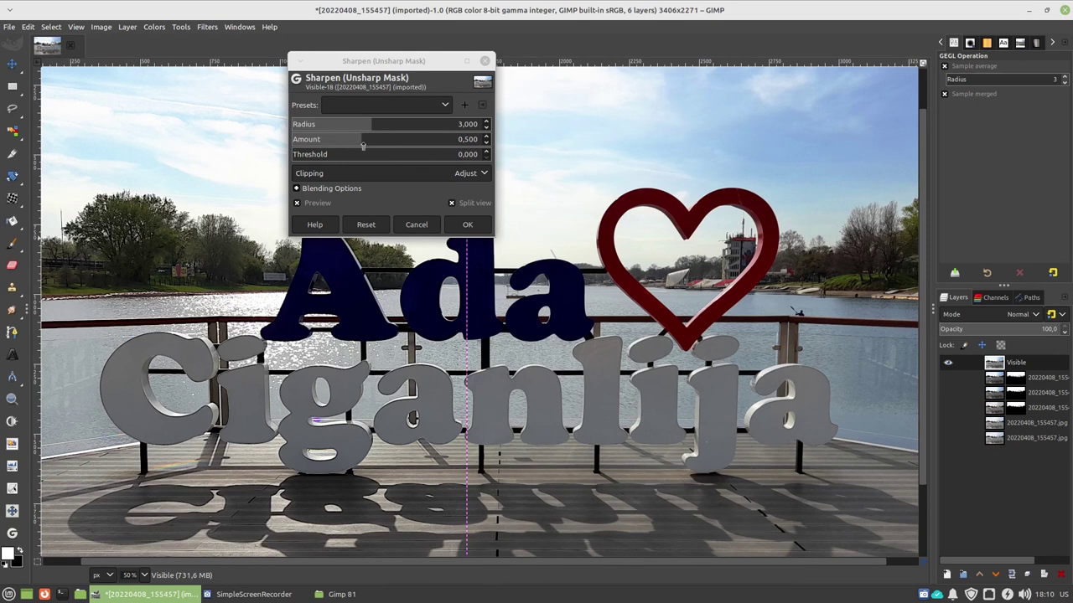
drag(363, 145, 415, 144)
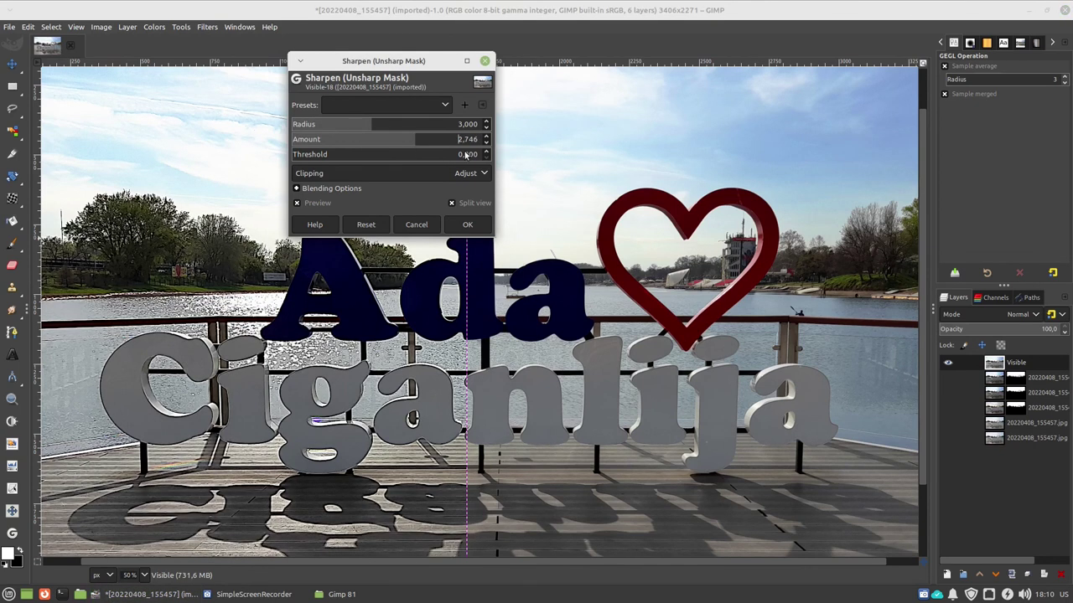
drag(467, 298, 278, 301)
click(358, 141)
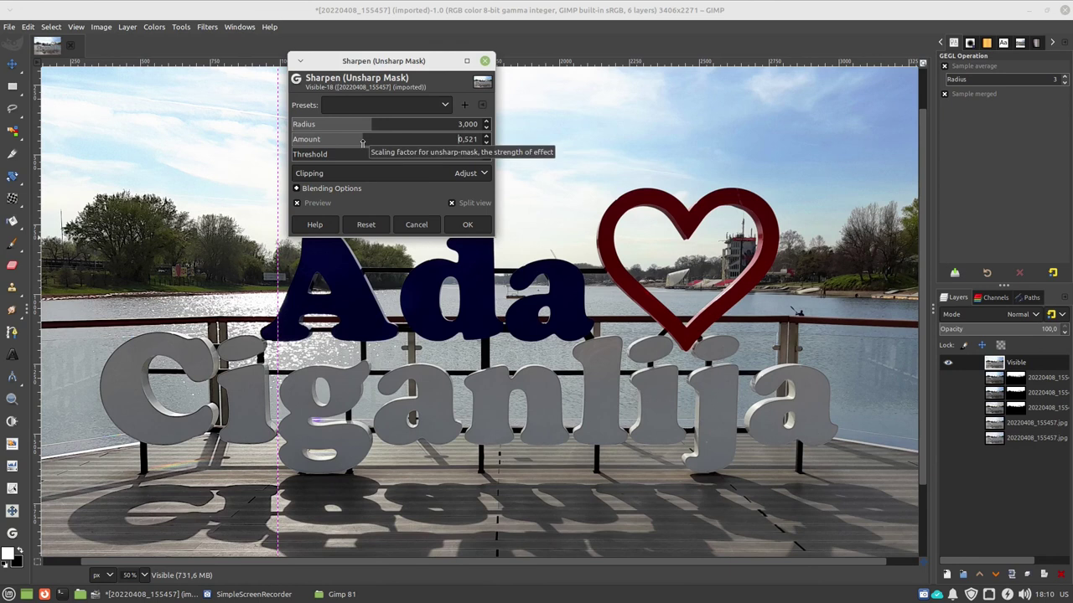
drag(364, 142, 421, 137)
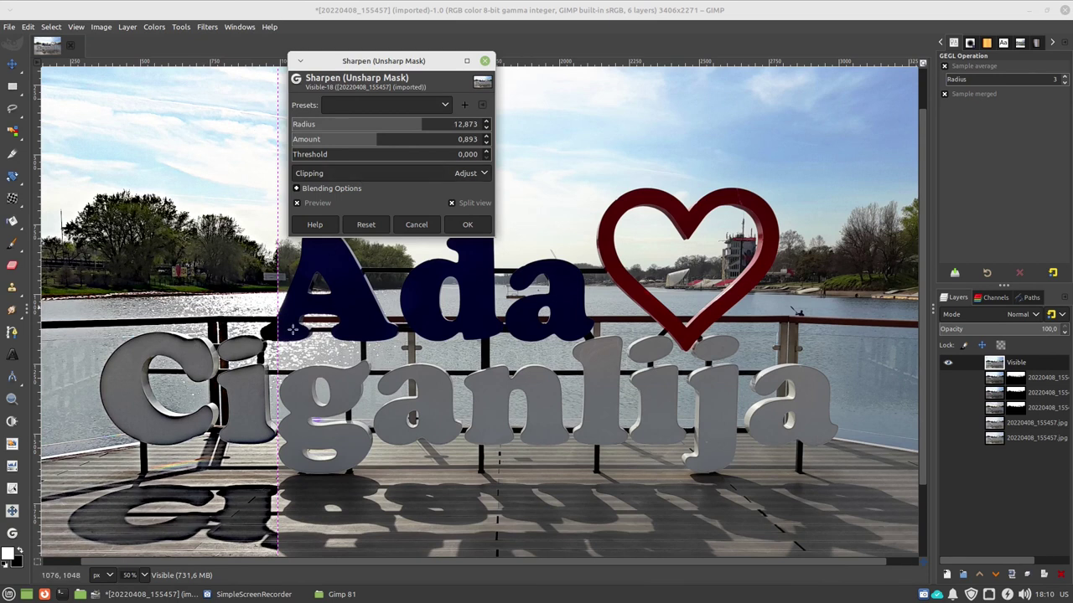
Settle on radius 1.508 and amount 0.669, apply the sharpen, and unhide the second layer.
drag(367, 126, 347, 124)
drag(337, 124, 343, 124)
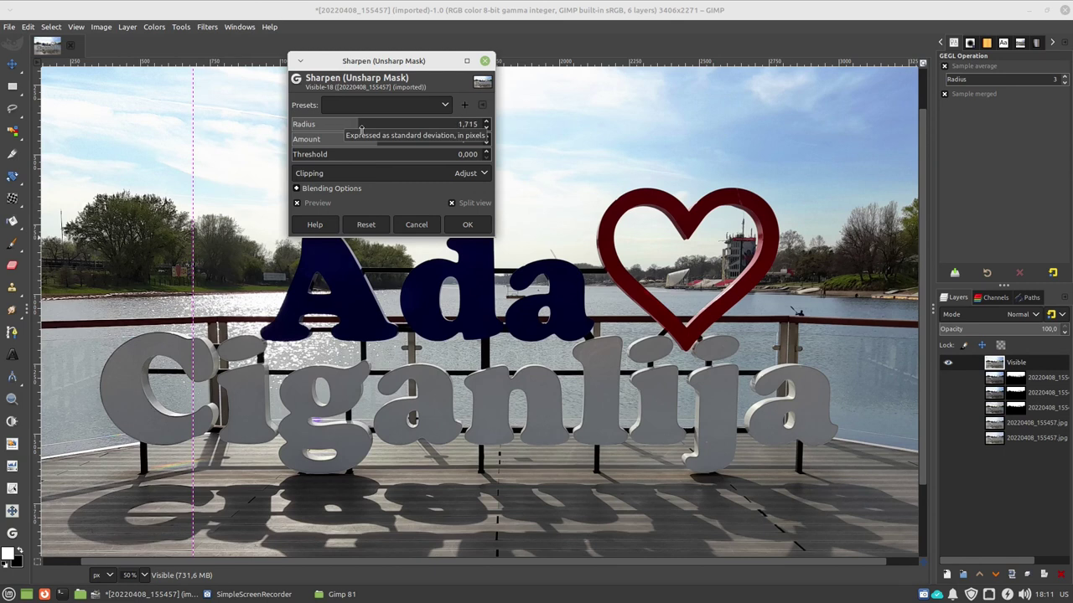
mouse_move(343, 124)
mouse_down()
mouse_move(429, 136)
mouse_move(377, 137)
mouse_up()
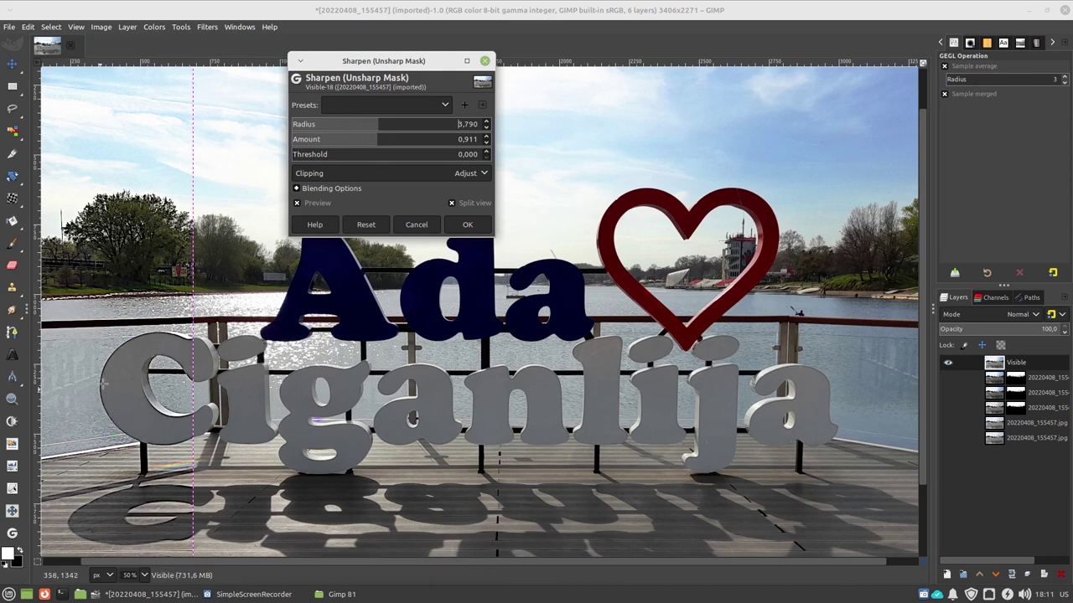
drag(375, 125, 355, 125)
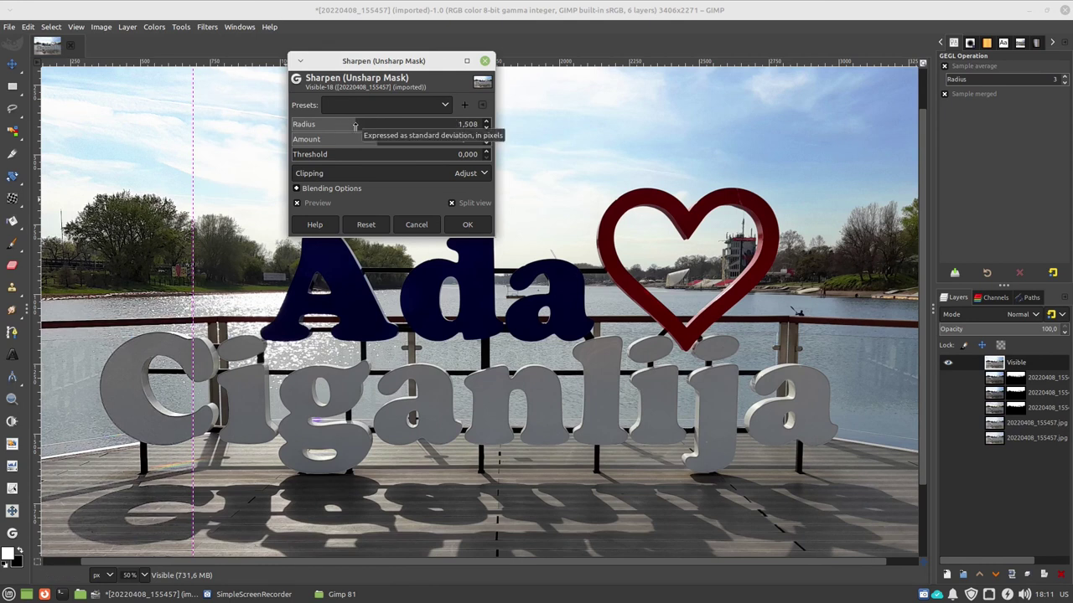
drag(380, 142, 368, 142)
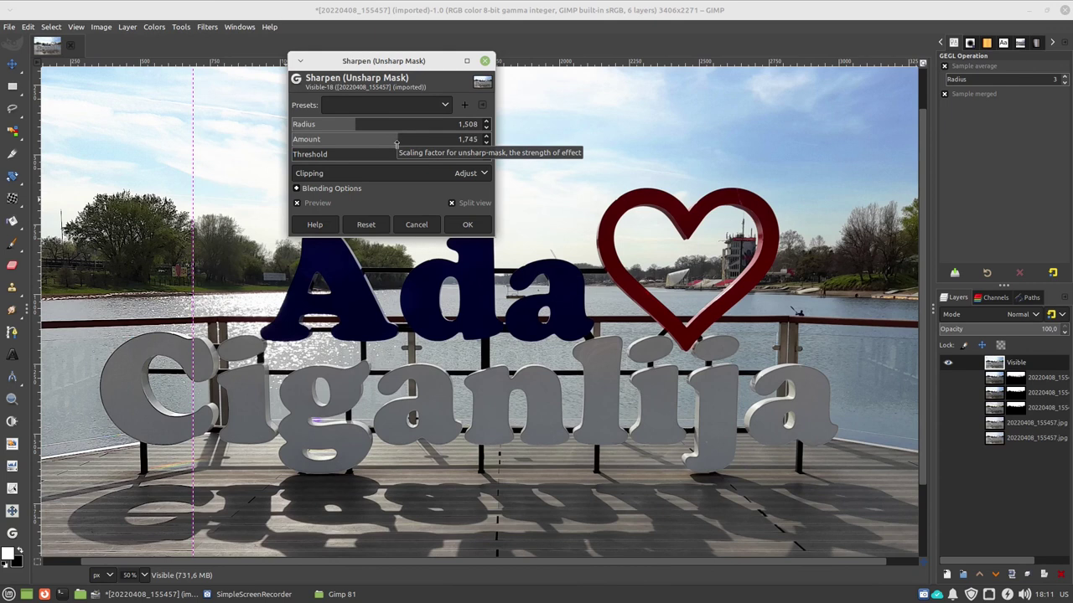
click(468, 224)
click(948, 377)
Show the underlying layers and compare the Visible layer at about 59–63% opacity.
click(948, 437)
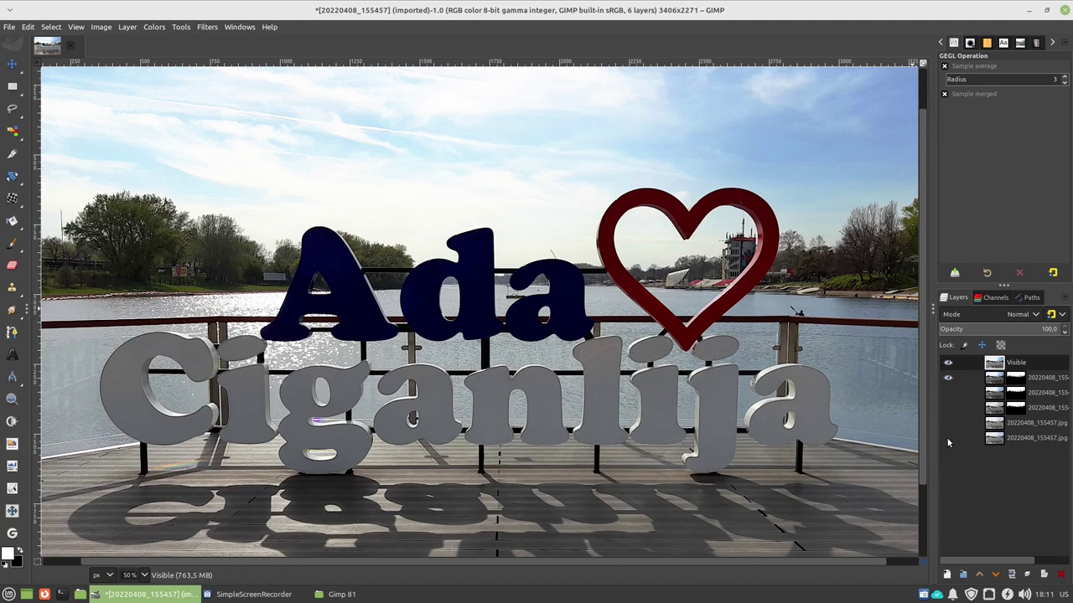
click(948, 363)
click(1042, 331)
drag(1042, 330, 1018, 331)
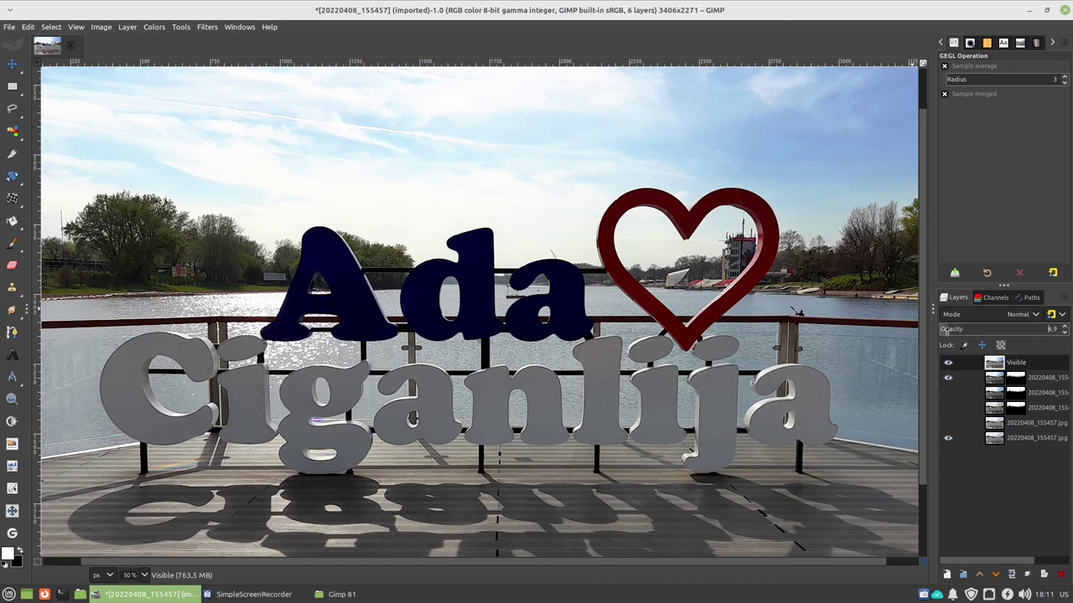
drag(1018, 330, 1015, 330)
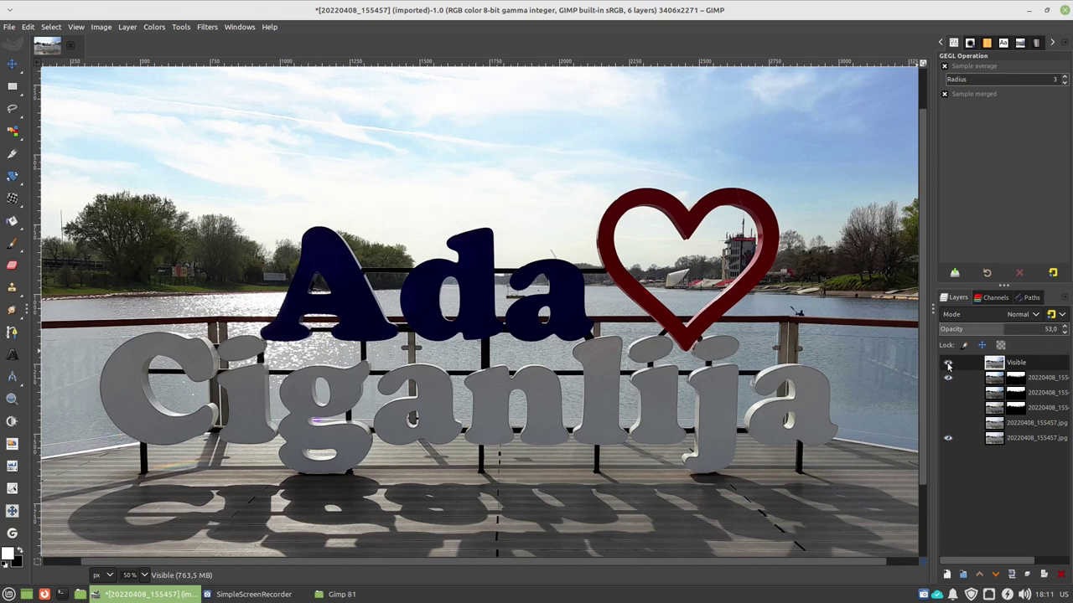
key(1)
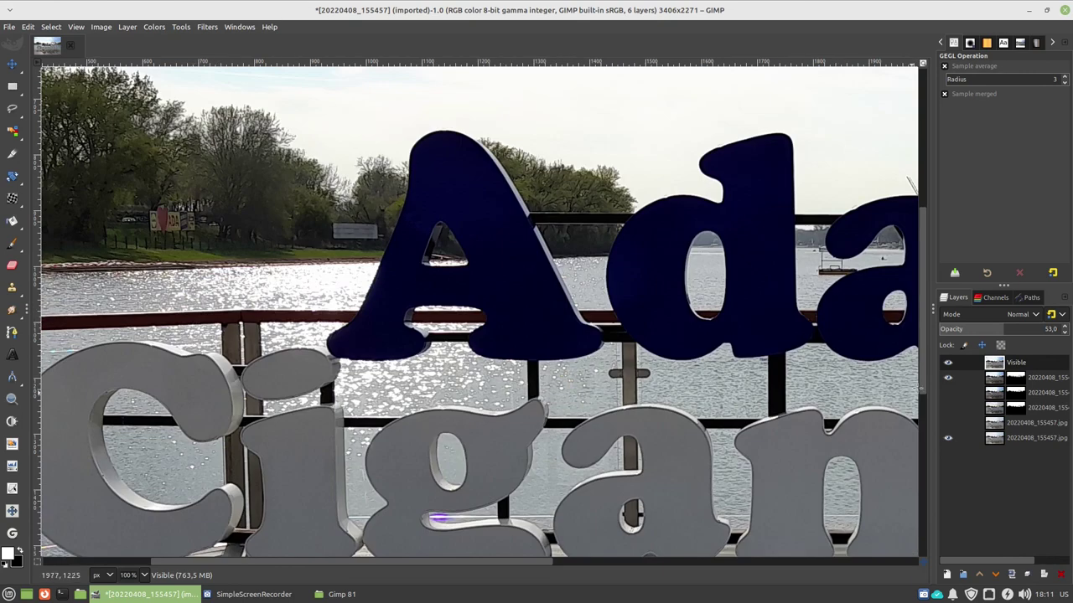
click(947, 362)
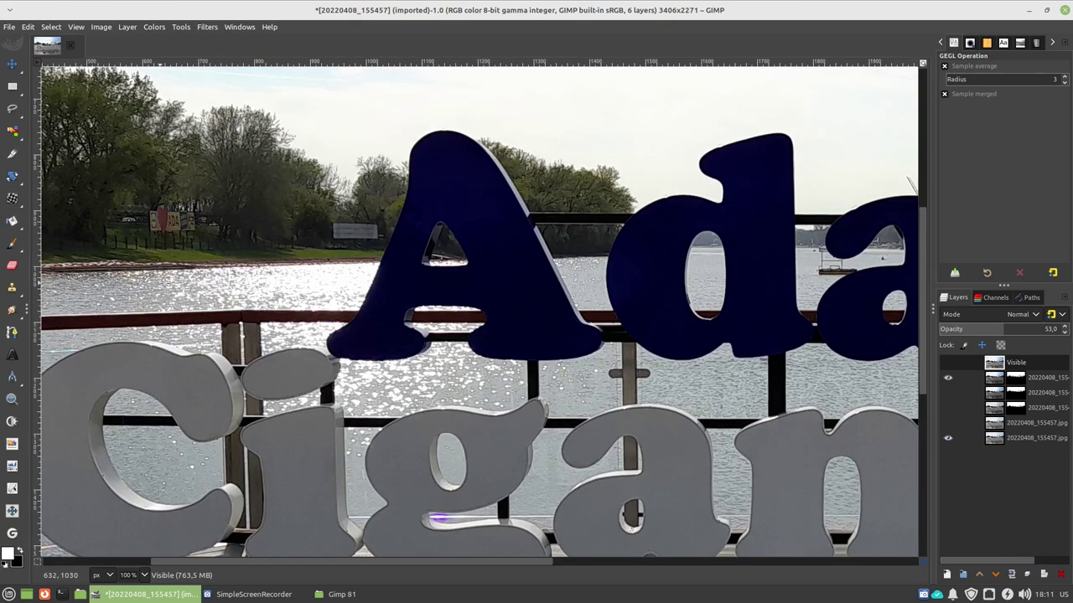
click(947, 363)
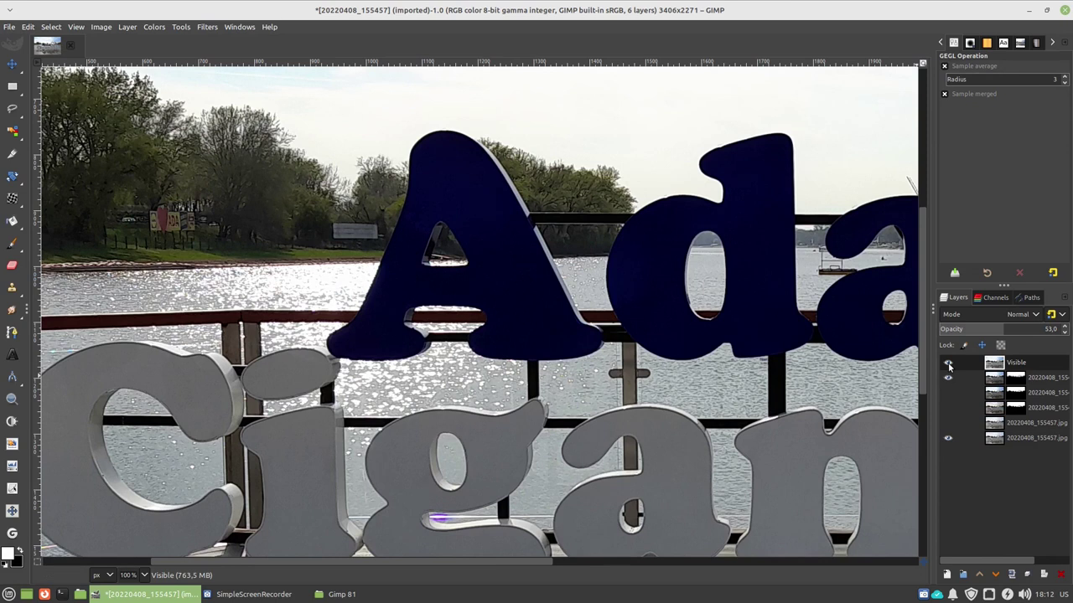
Try opacities of 0 and 69, then return the Visible layer to 100% opacity.
mouse_move(1014, 329)
mouse_down()
mouse_move(1069, 340)
mouse_move(970, 338)
mouse_move(1071, 337)
mouse_up()
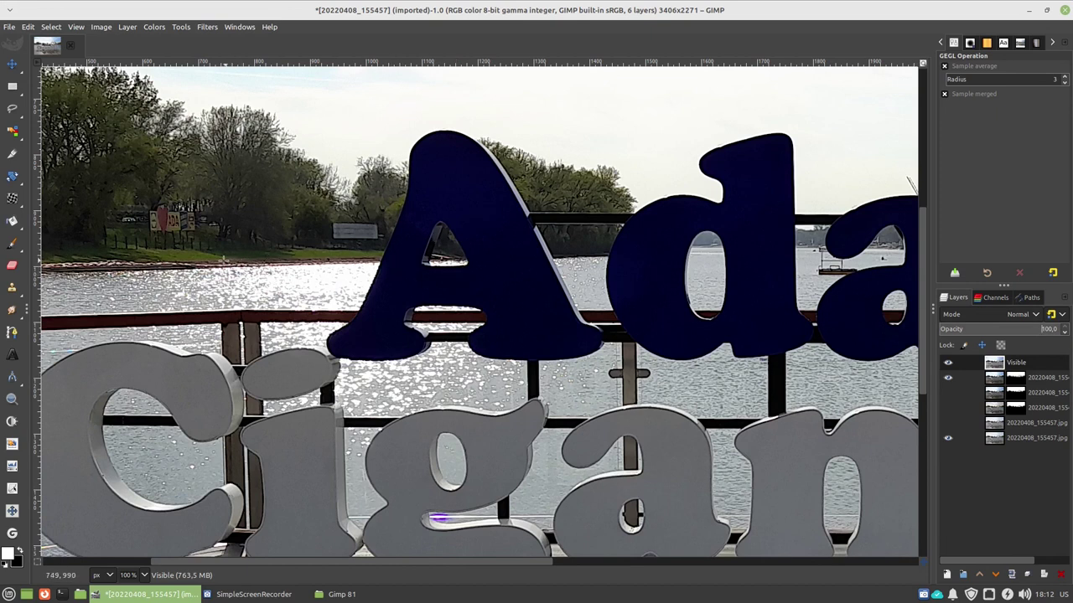
text(0)
key(Return)
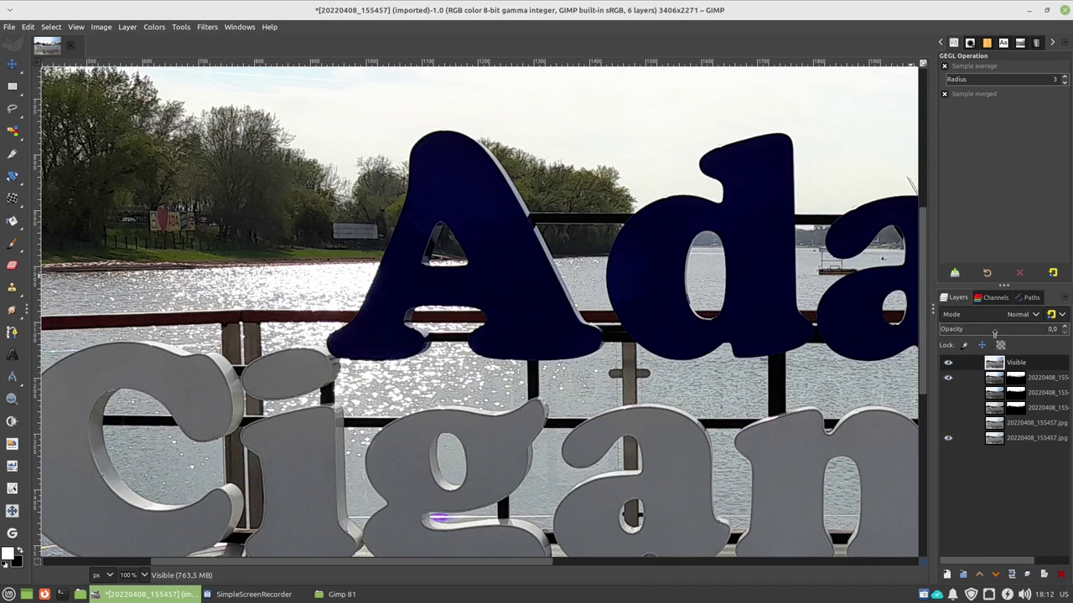
drag(995, 333, 1021, 332)
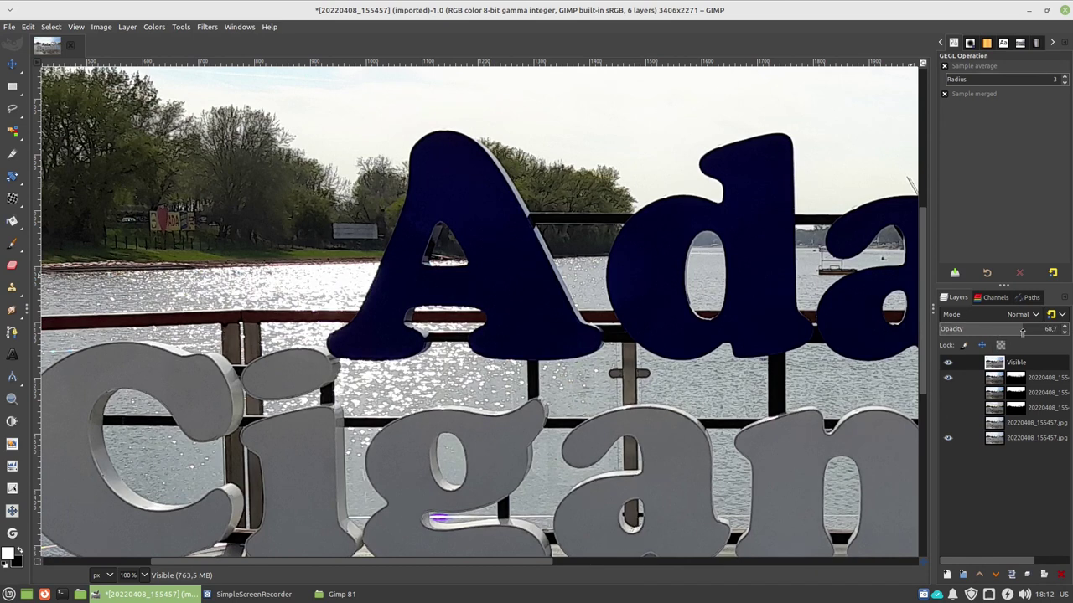
mouse_move(1022, 332)
mouse_down()
mouse_move(1070, 331)
mouse_move(996, 336)
mouse_move(1030, 334)
mouse_up()
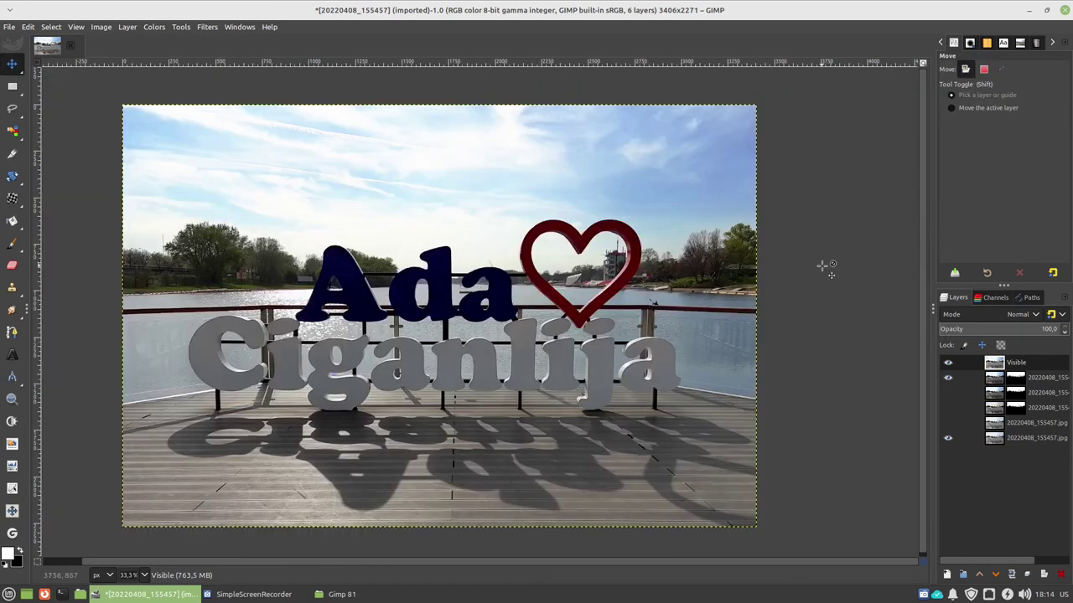